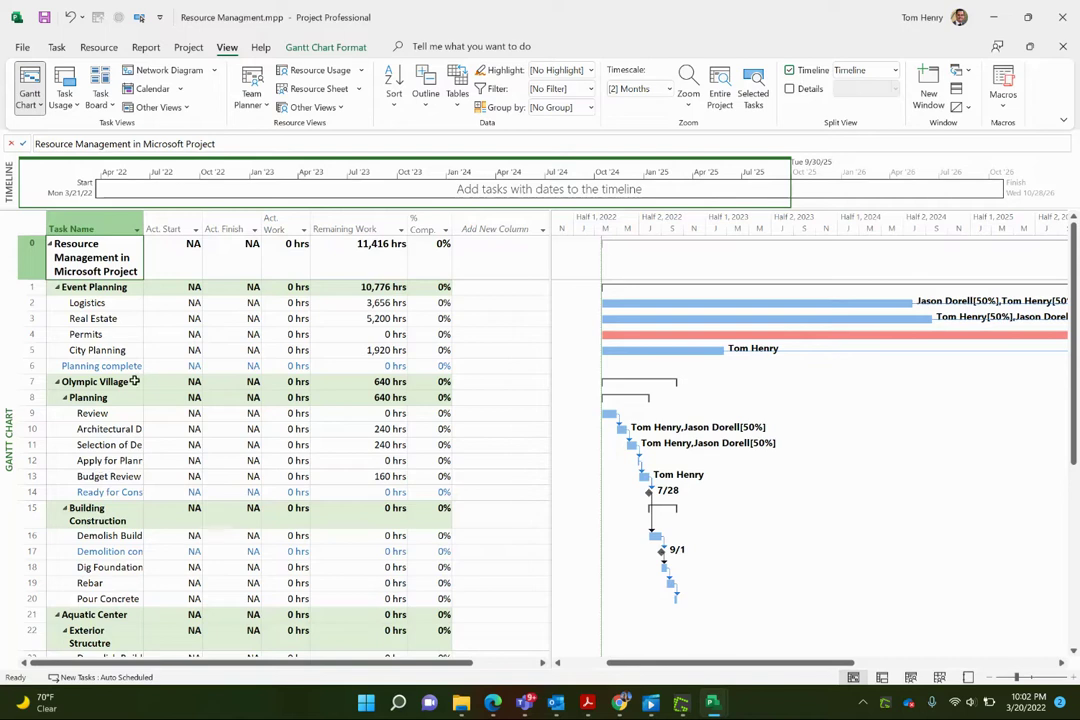
Add an Actual Cost column after the percent complete column in the Gantt Chart's task table.
{"action": "left_click", "coordinate": [132, 314]}
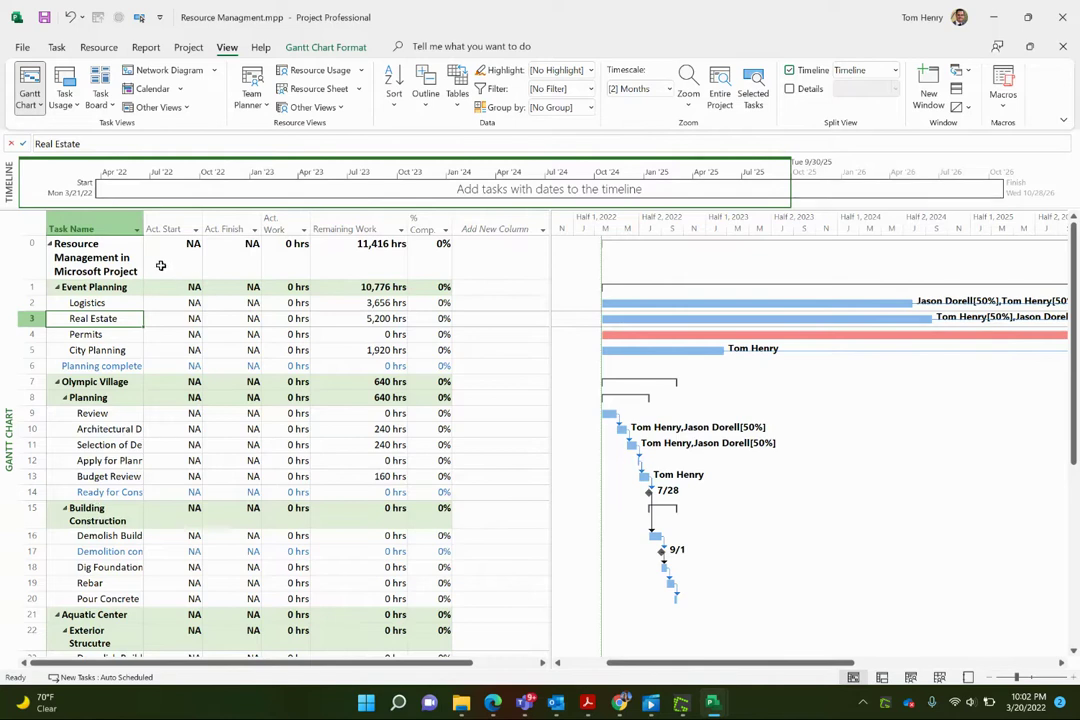
{"action": "left_click", "coordinate": [480, 229]}
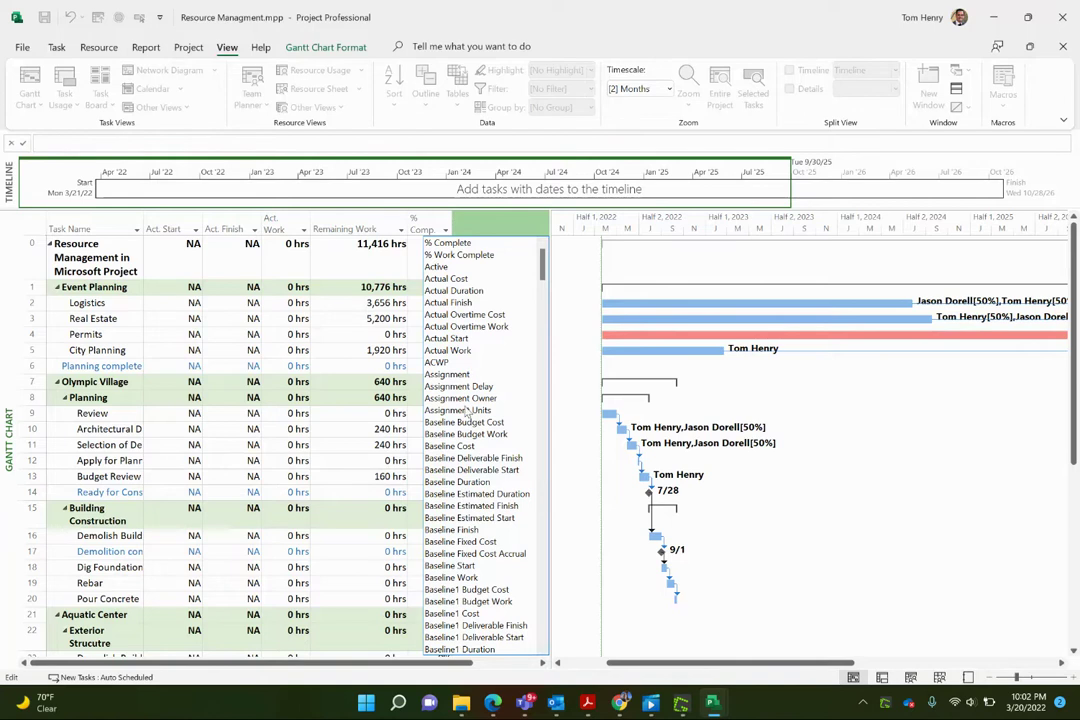
{"action": "left_click", "coordinate": [443, 279]}
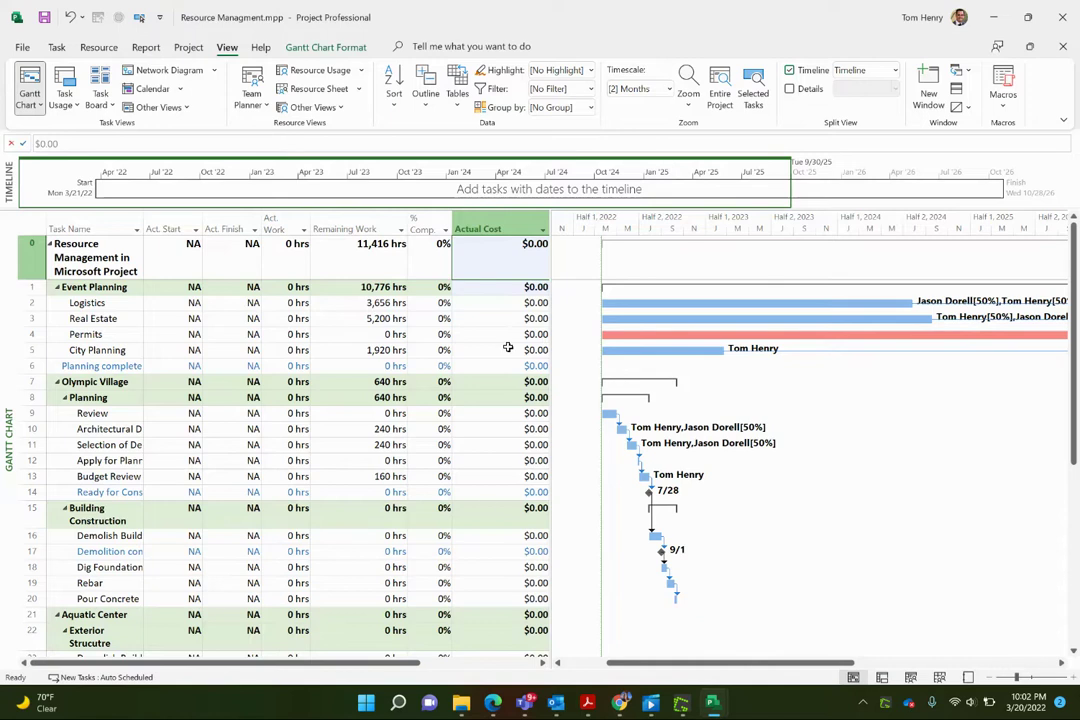
{"action": "left_click", "coordinate": [100, 318]}
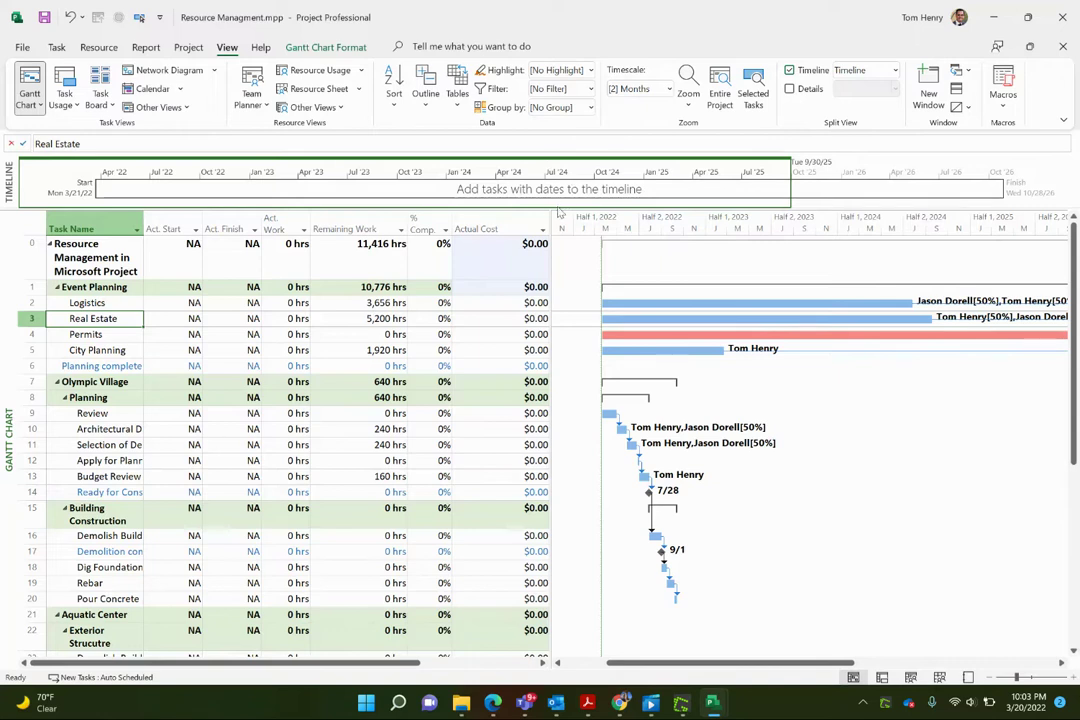
Hide the timeline pane and widen the task table until it covers the Gantt bars.
{"action": "mouse_move", "coordinate": [555, 207]}
{"action": "left_mouse_down"}
{"action": "mouse_move", "coordinate": [552, 246]}
{"action": "mouse_move", "coordinate": [549, 207]}
{"action": "left_mouse_up"}
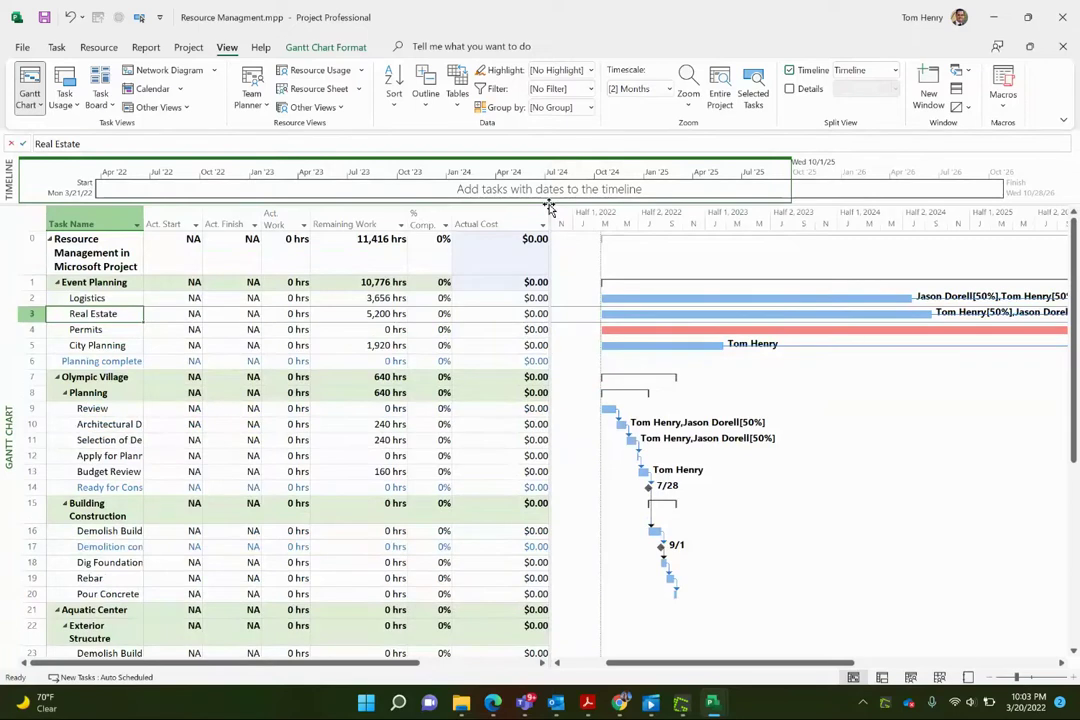
{"action": "left_click_drag", "start_coordinate": [549, 207], "coordinate": [1066, 157]}
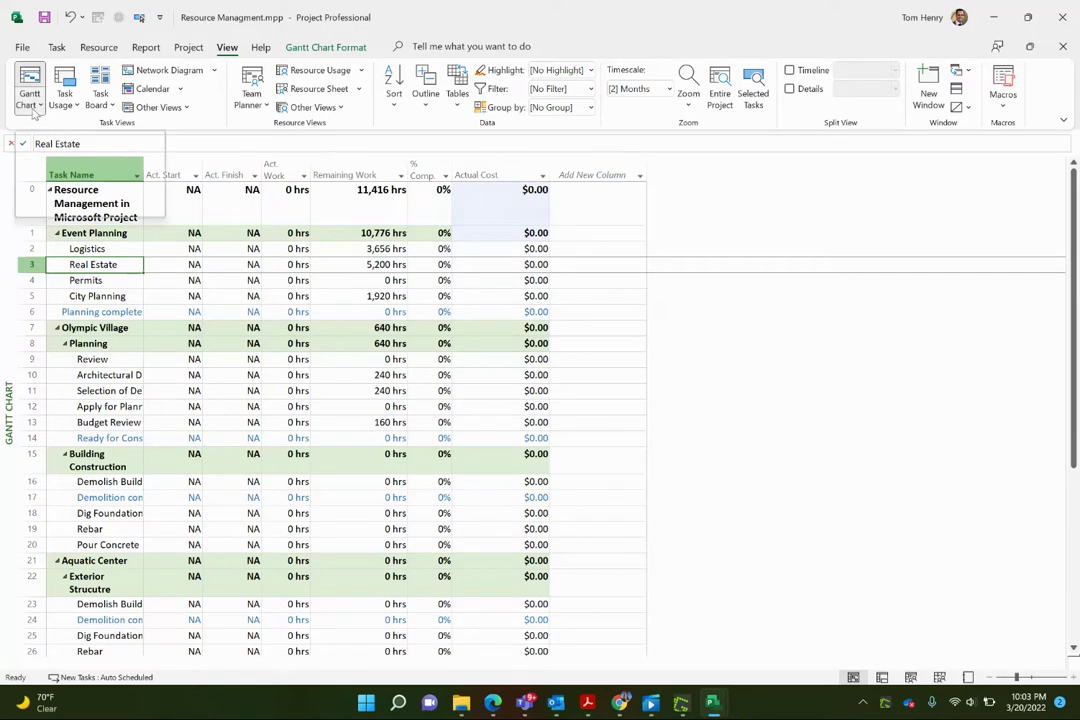
Switch the task sheet to the Entry table and hide its Baseline Cost column.
{"action": "left_click", "coordinate": [457, 92]}
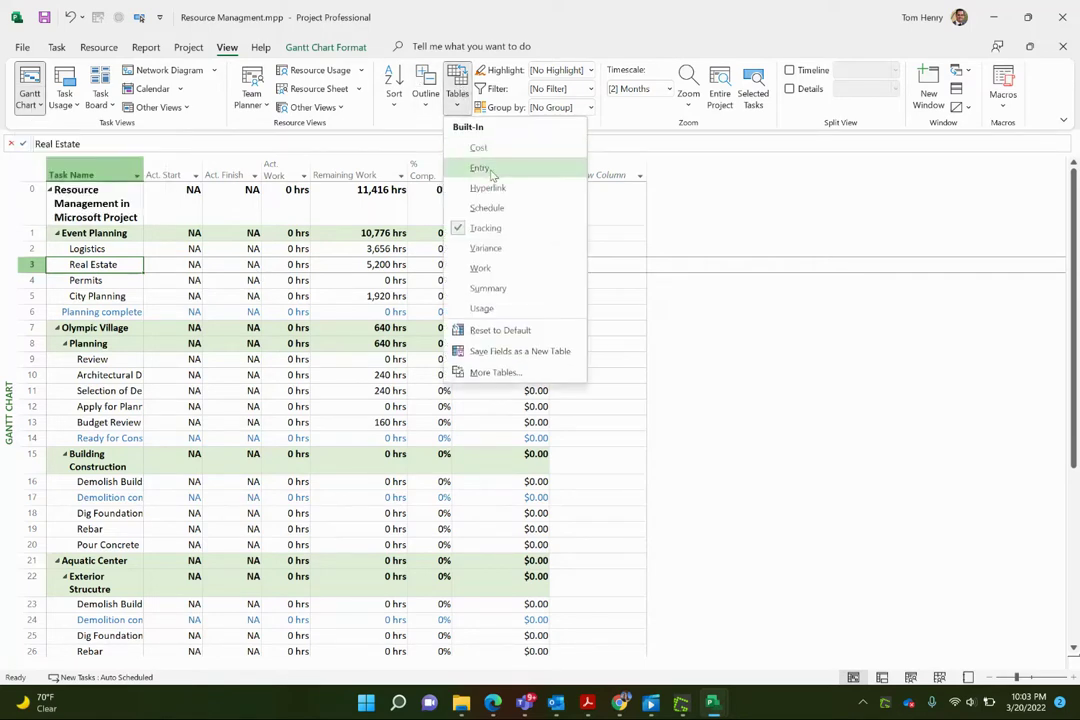
{"action": "left_click", "coordinate": [480, 168]}
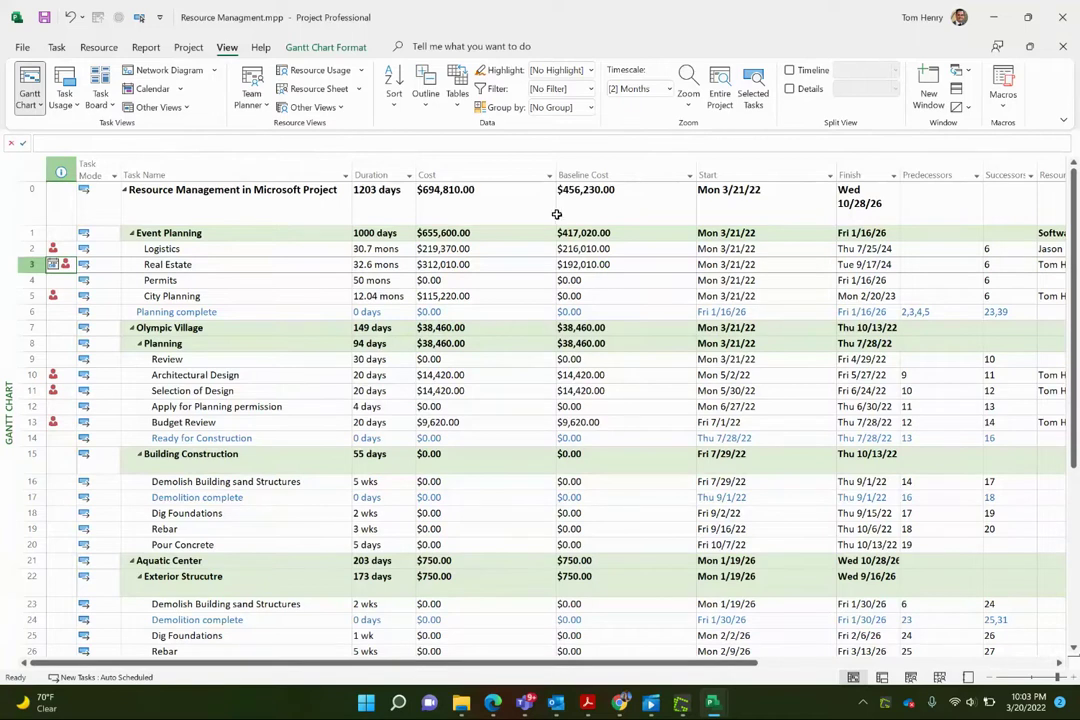
{"action": "left_click", "coordinate": [614, 167]}
{"action": "right_click", "coordinate": [614, 167]}
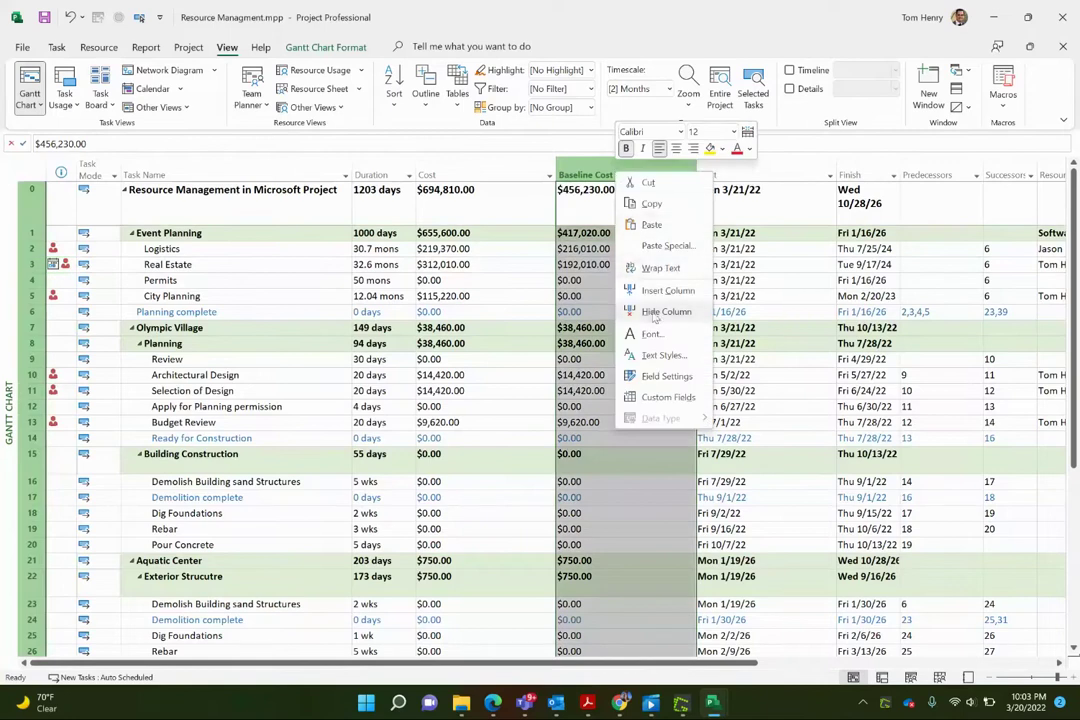
{"action": "left_click", "coordinate": [651, 312]}
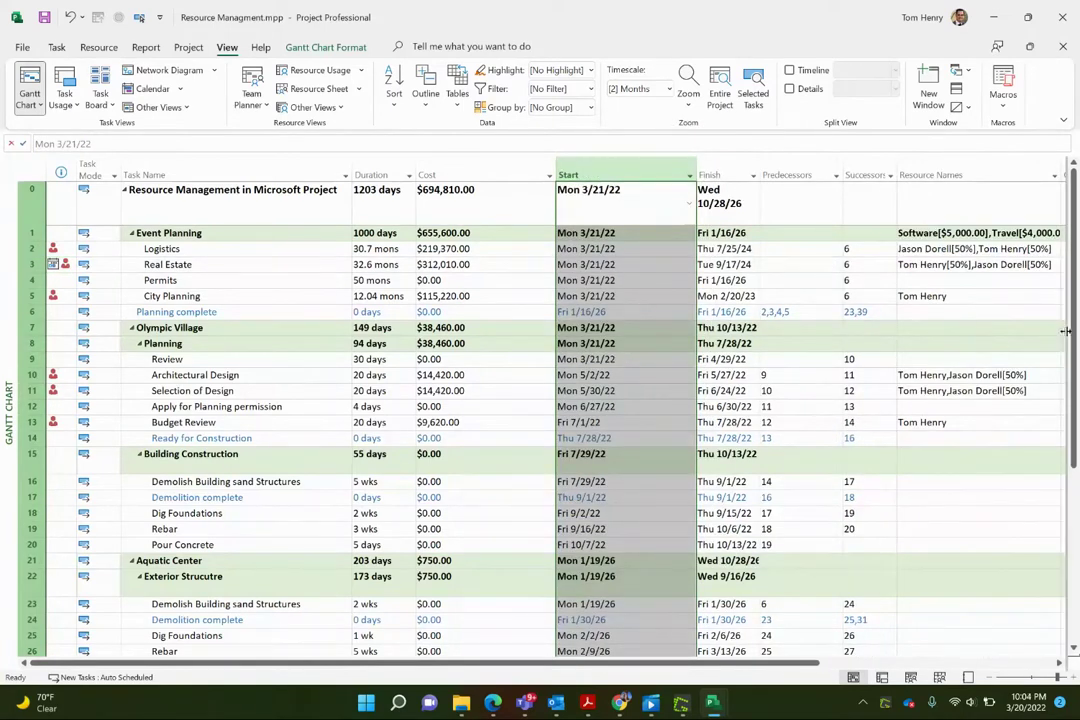
Narrow the task table to end at the Start column, revealing the Gantt bars, and select the Real Estate task.
{"action": "left_click_drag", "start_coordinate": [1066, 331], "coordinate": [650, 360]}
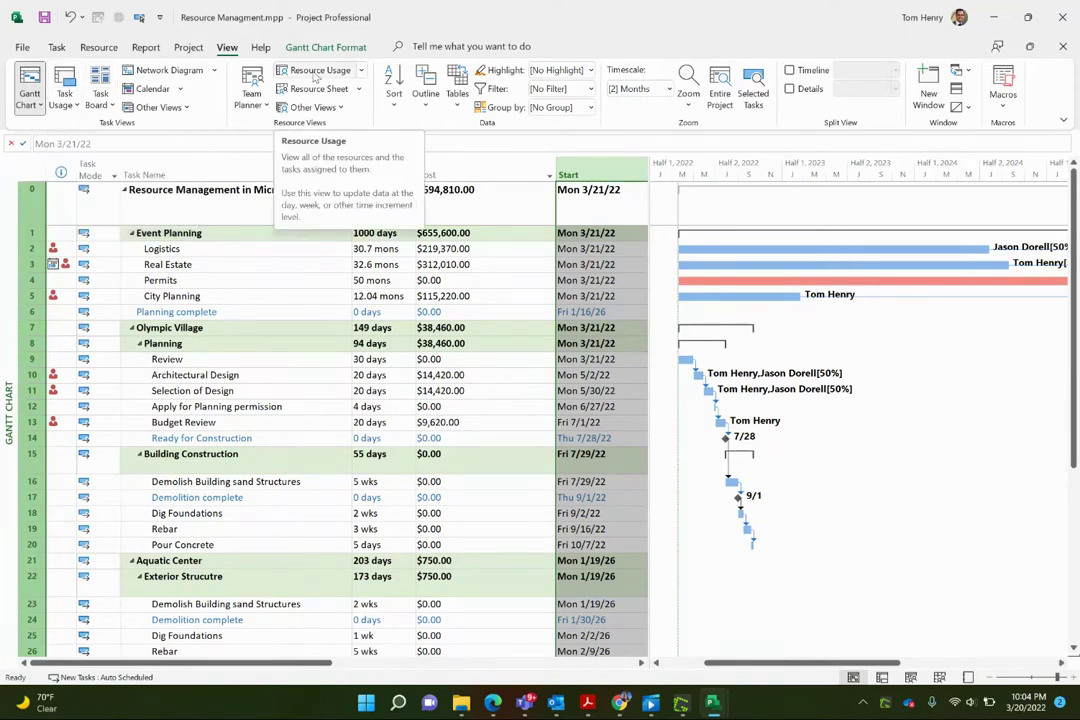
{"action": "left_click", "coordinate": [167, 264]}
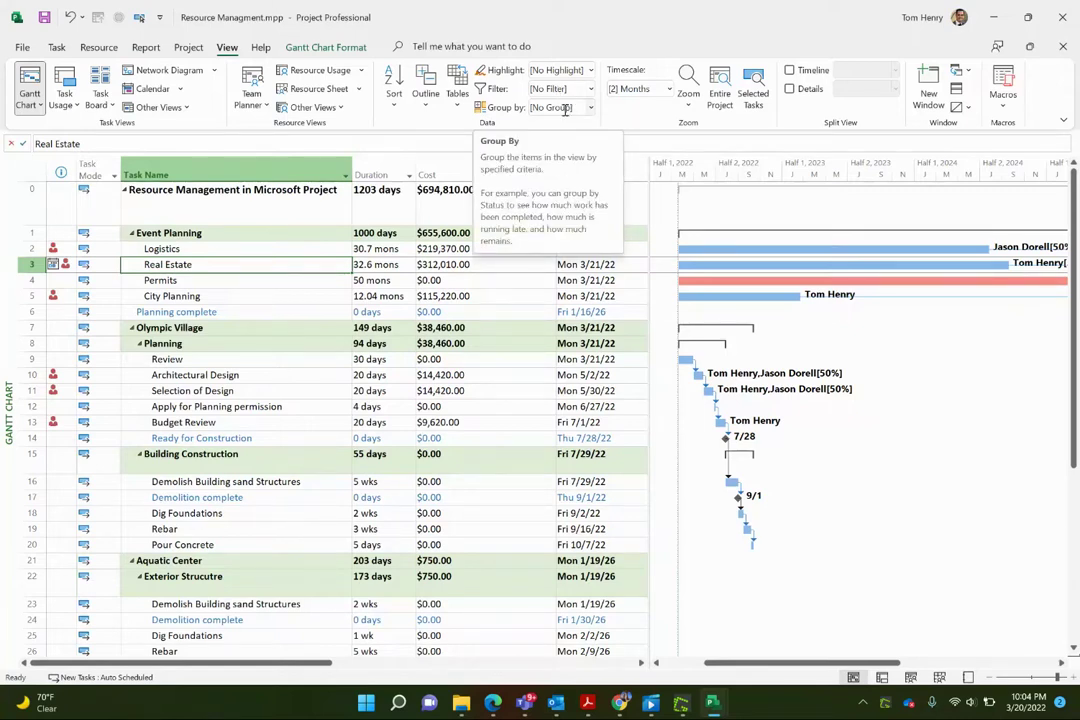
{"action": "left_click", "coordinate": [256, 263]}
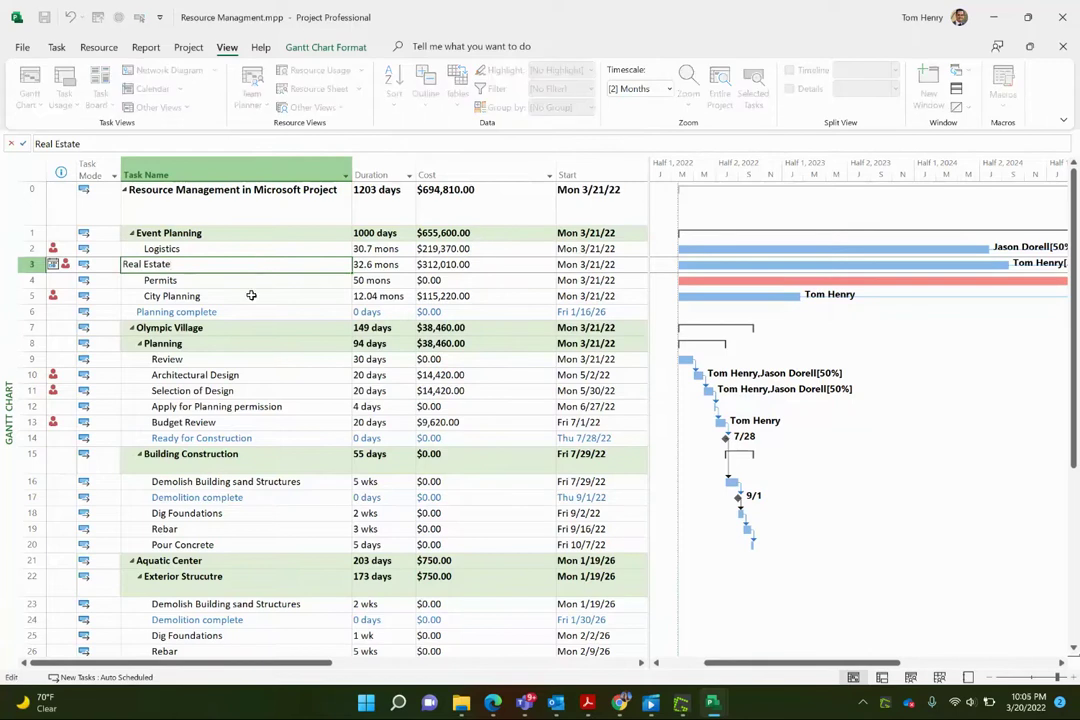
{"action": "left_click", "coordinate": [249, 295]}
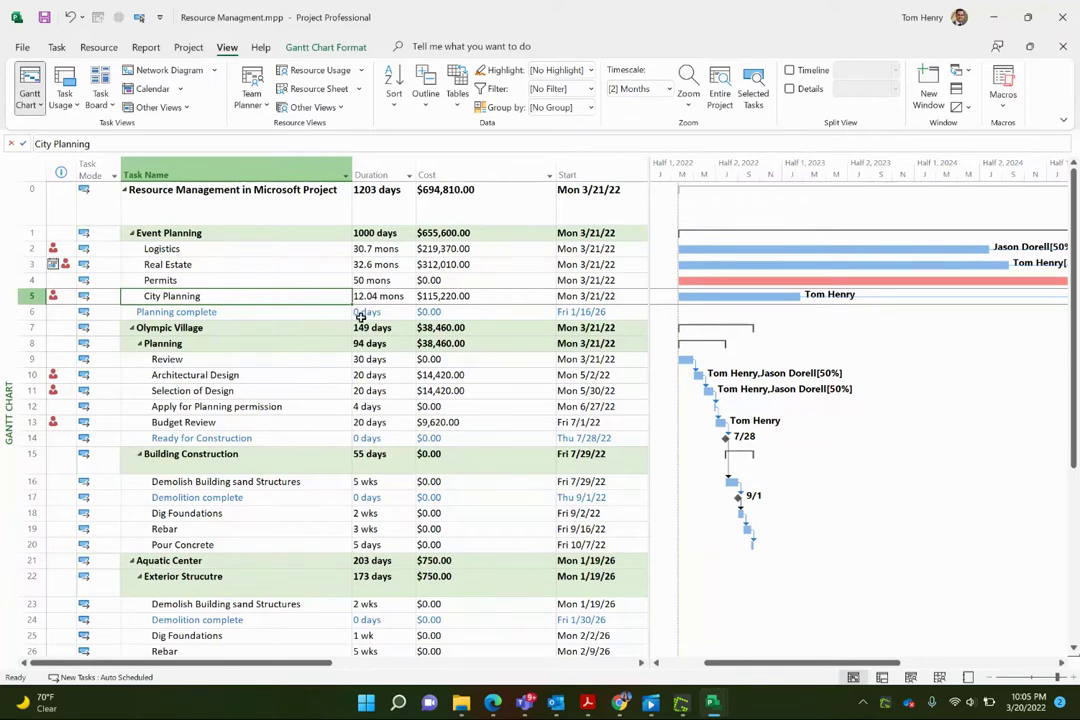
{"action": "left_click", "coordinate": [277, 263]}
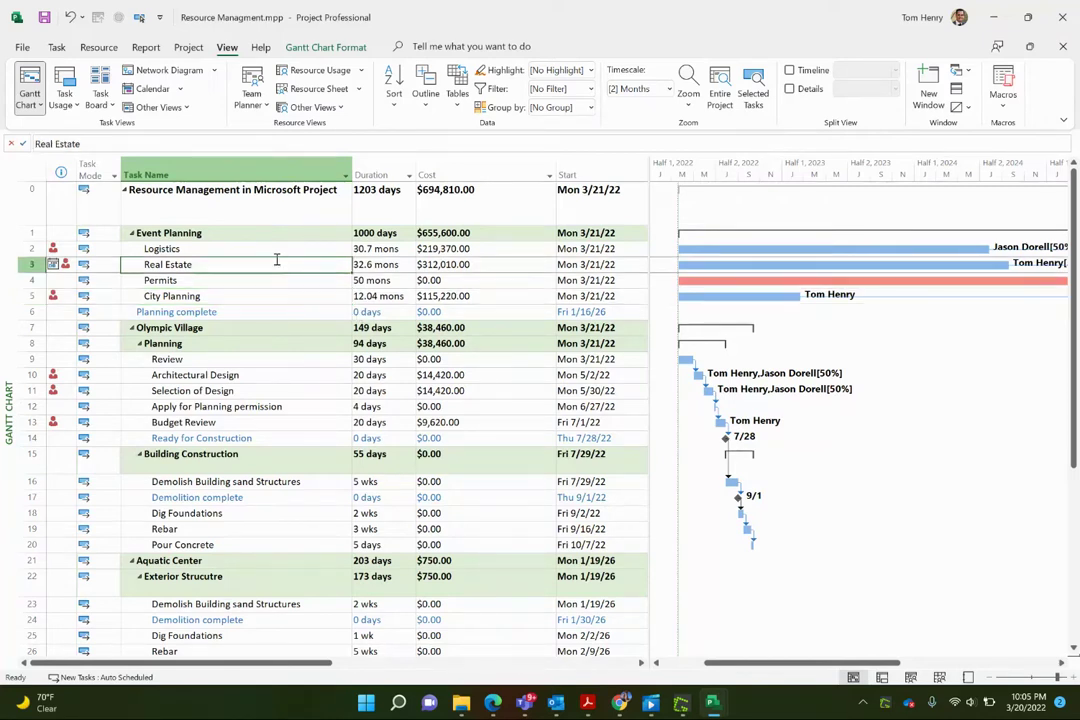
Display the Work table, then switch the task sheet to the Cost table.
{"action": "left_click", "coordinate": [463, 97]}
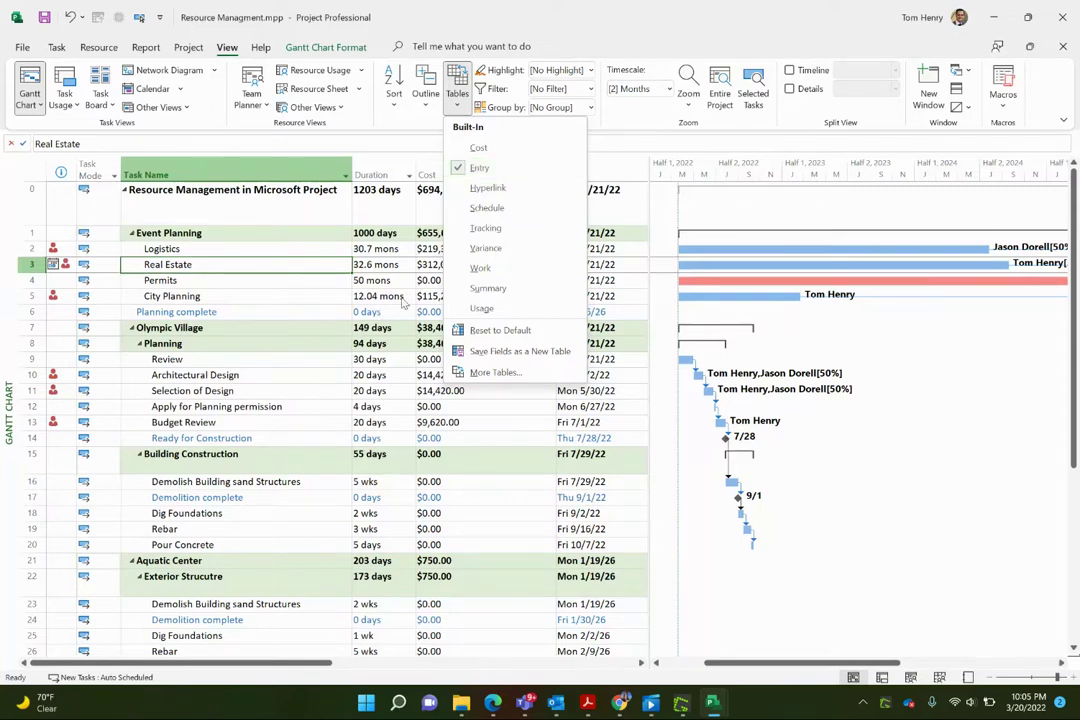
{"action": "left_click", "coordinate": [481, 268]}
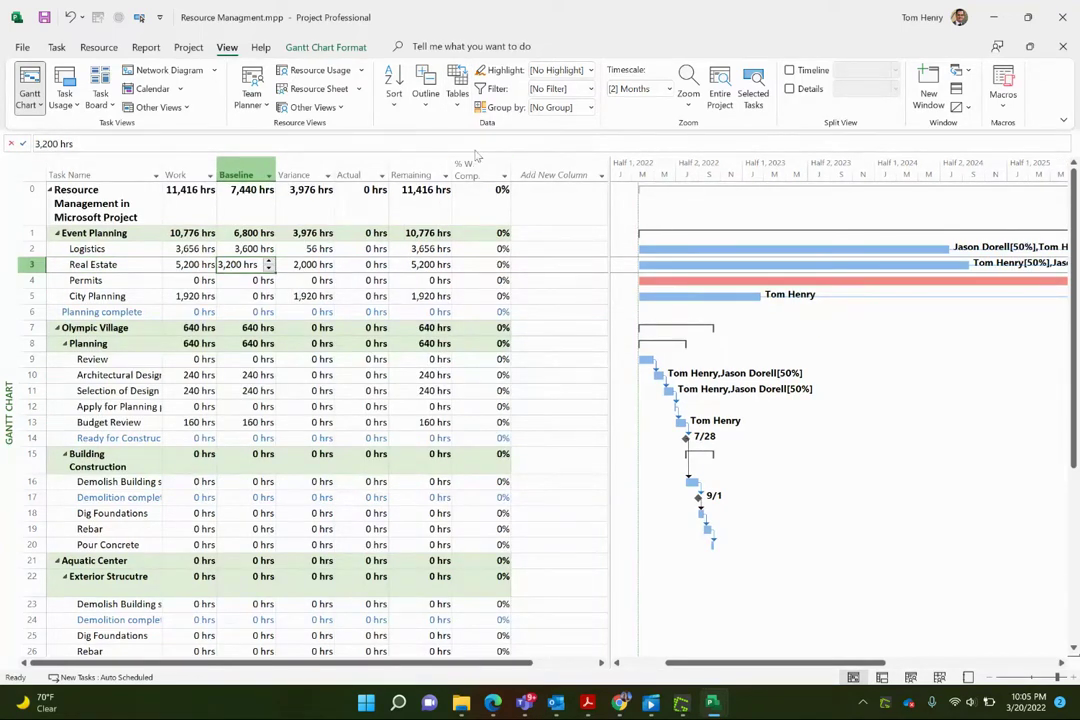
{"action": "left_click", "coordinate": [457, 90]}
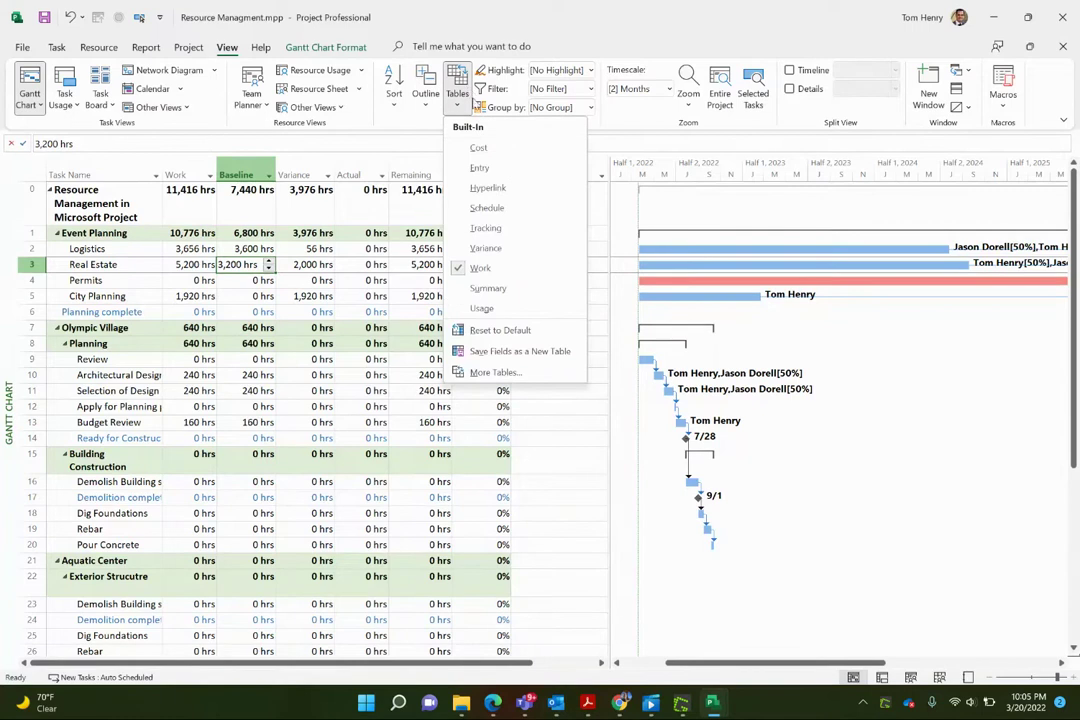
{"action": "left_click", "coordinate": [480, 148]}
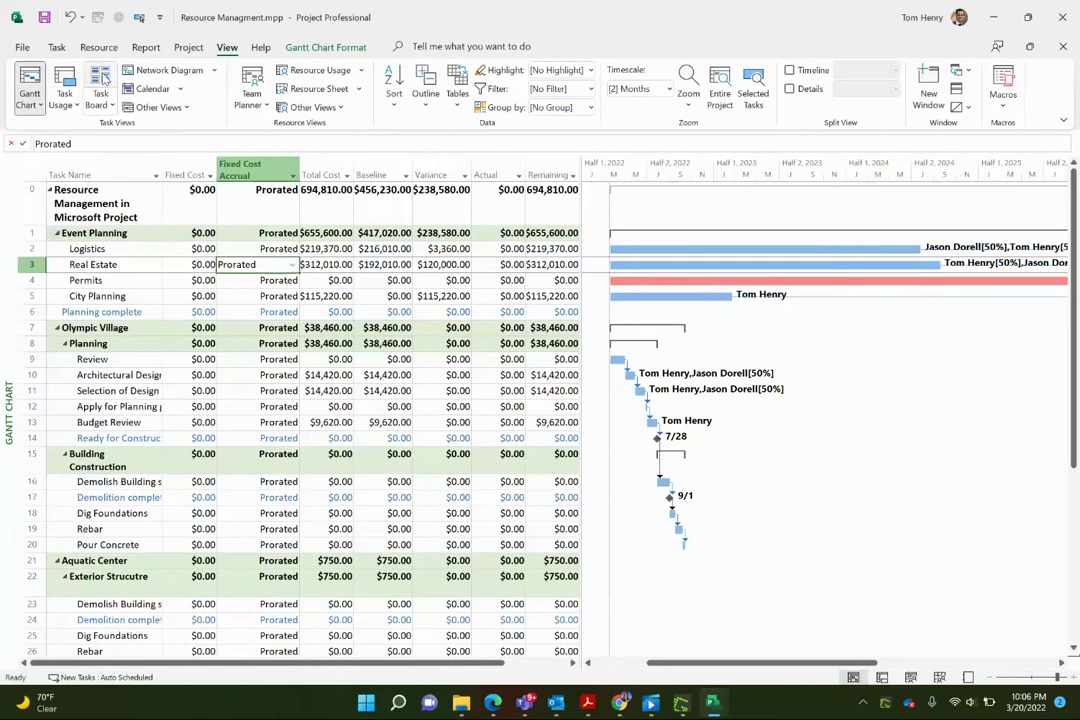
On the Task Board, move Real Estate to Next up, City Planning to In progress and Architectural Design to Done.
{"action": "left_click", "coordinate": [103, 80]}
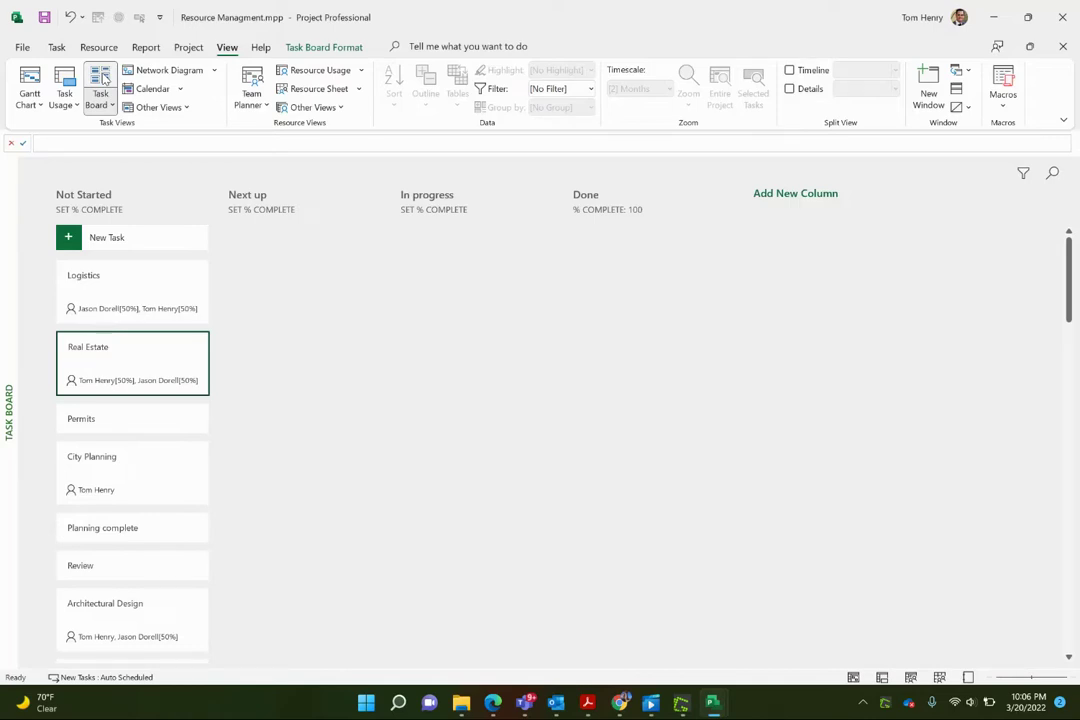
{"action": "left_click_drag", "start_coordinate": [118, 350], "coordinate": [300, 306]}
{"action": "left_click_drag", "start_coordinate": [185, 390], "coordinate": [487, 307]}
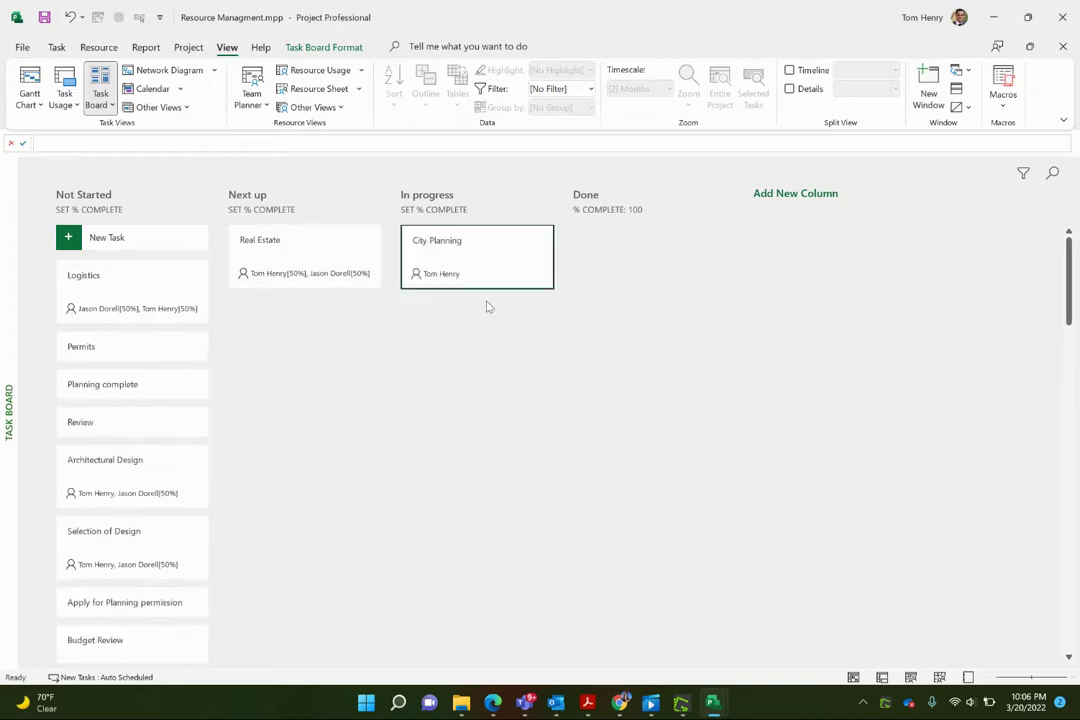
{"action": "left_click_drag", "start_coordinate": [125, 480], "coordinate": [711, 354]}
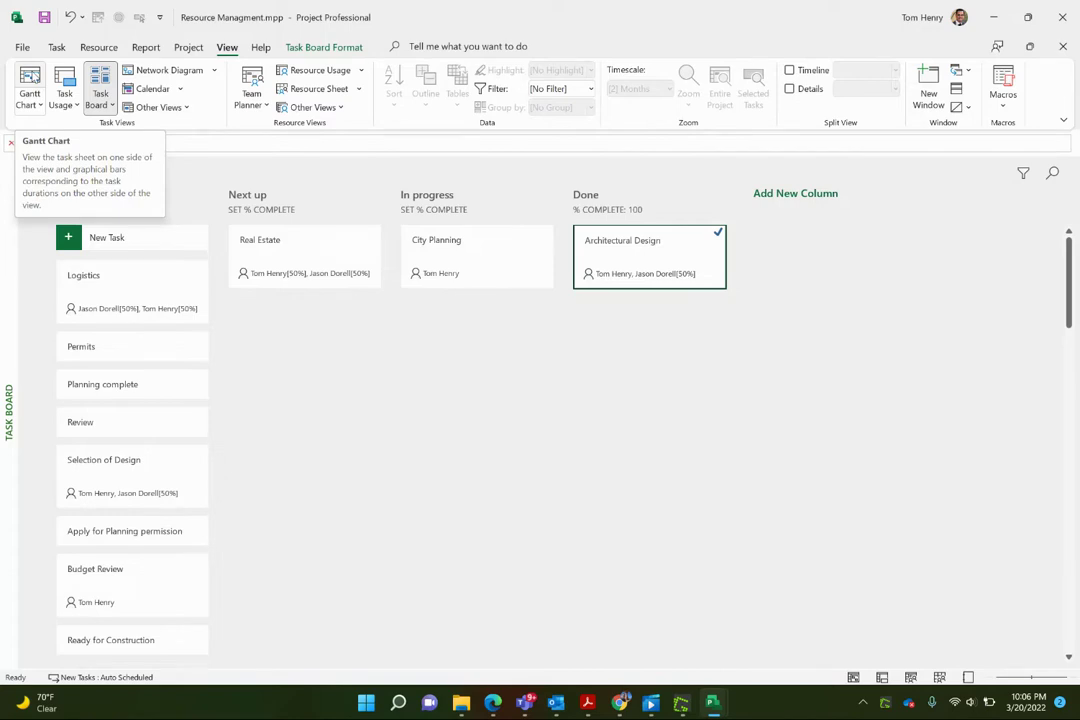
Return to the Gantt Chart, insert an Indicators column before Task Name and narrow it to fit its icons.
{"action": "left_click", "coordinate": [34, 80]}
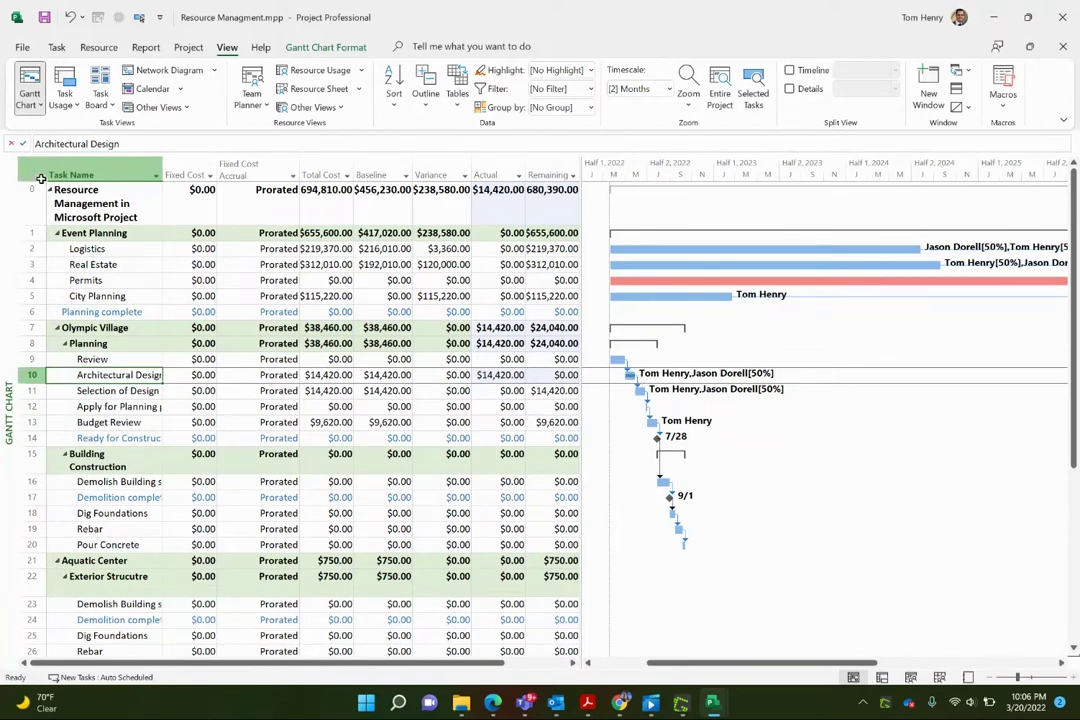
{"action": "right_click", "coordinate": [76, 178]}
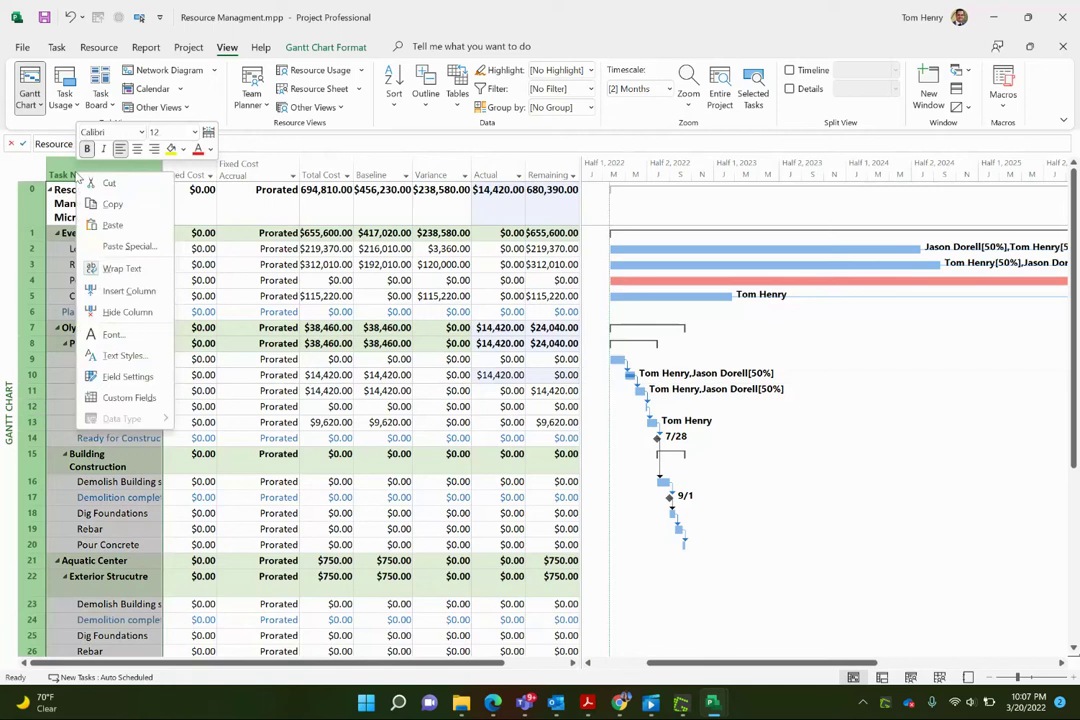
{"action": "left_click", "coordinate": [76, 175]}
{"action": "right_click", "coordinate": [76, 175]}
{"action": "left_click", "coordinate": [110, 248]}
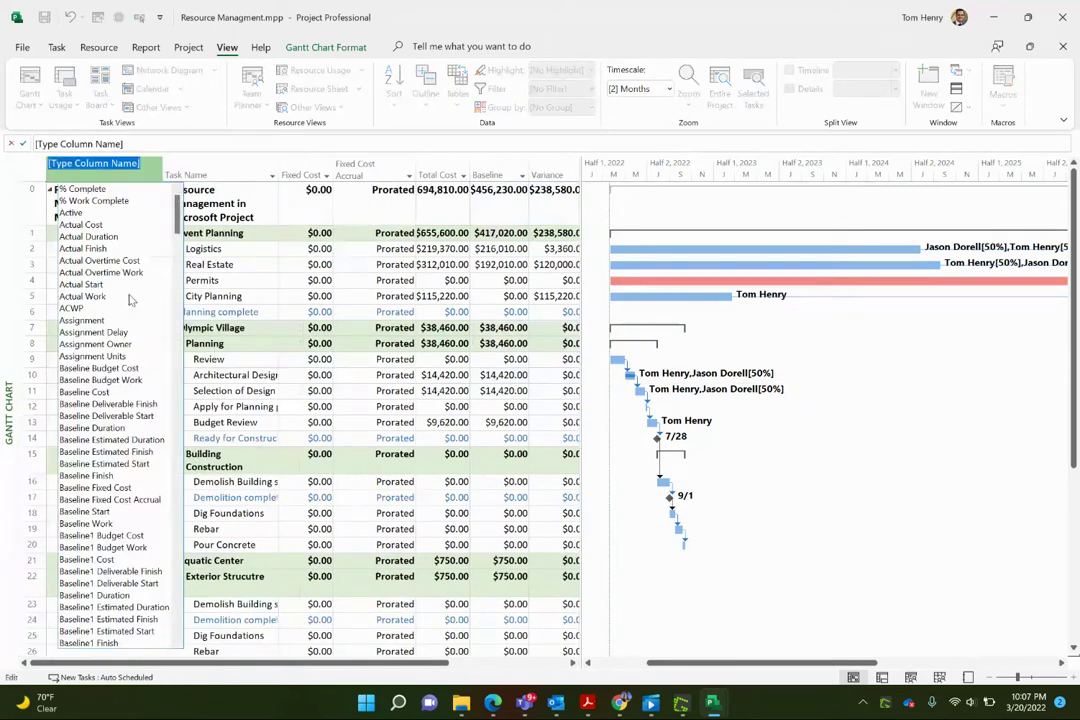
{"action": "type", "text": "indicators"}
{"action": "key", "text": "Return"}
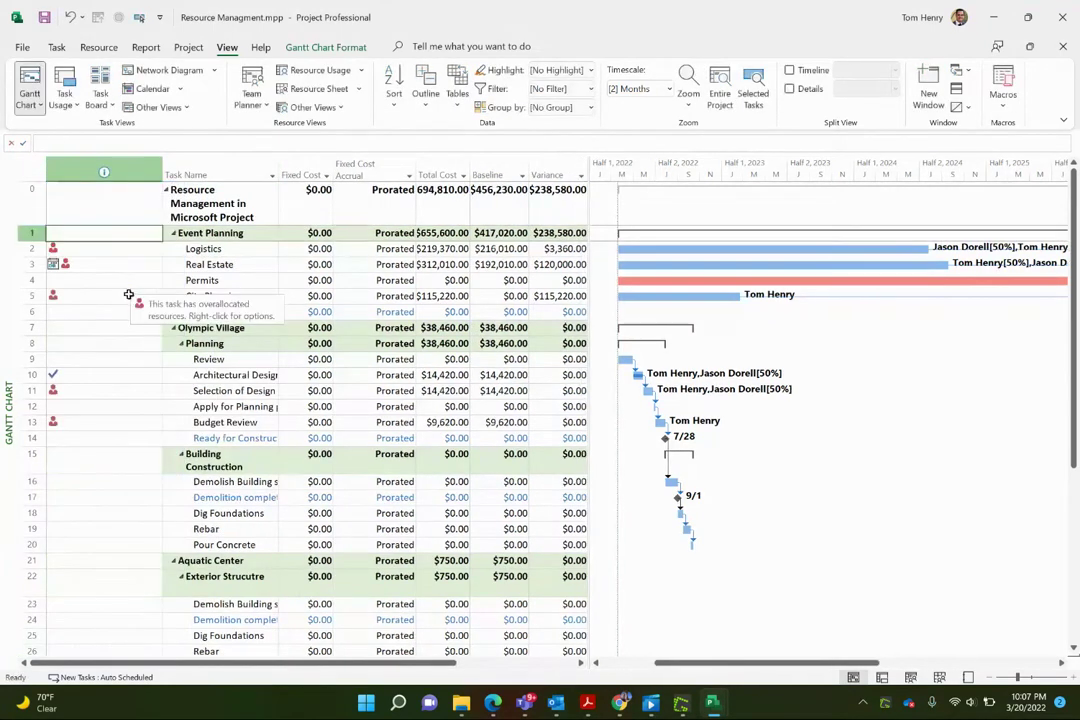
{"action": "left_click", "coordinate": [57, 375]}
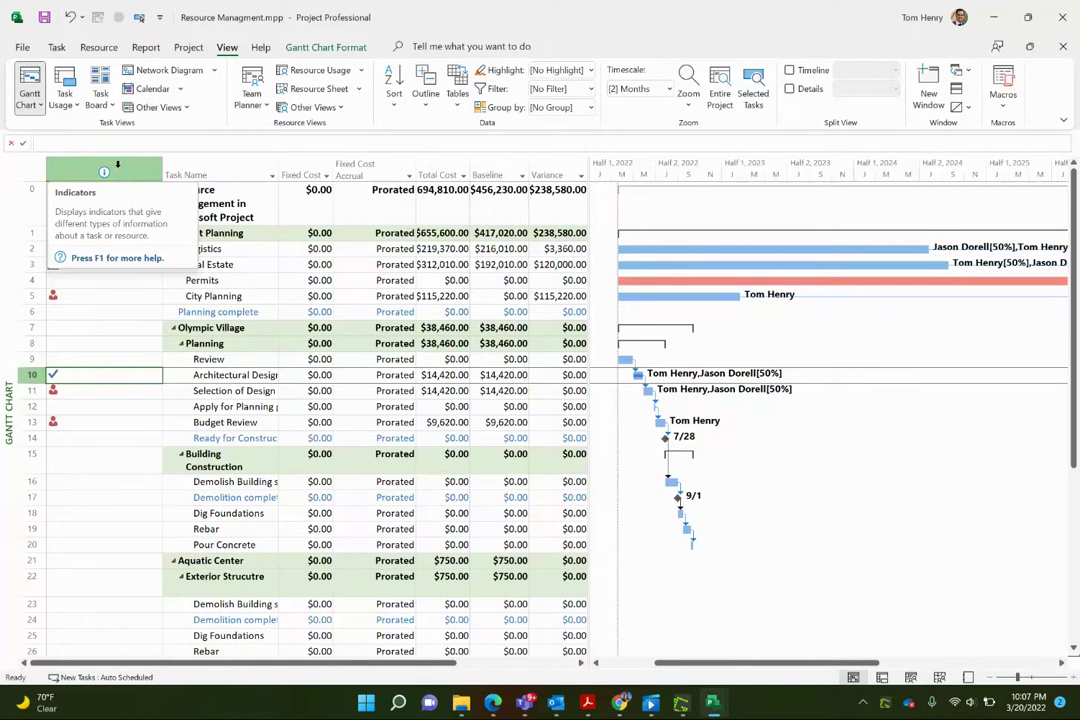
{"action": "left_click_drag", "start_coordinate": [160, 166], "coordinate": [77, 176]}
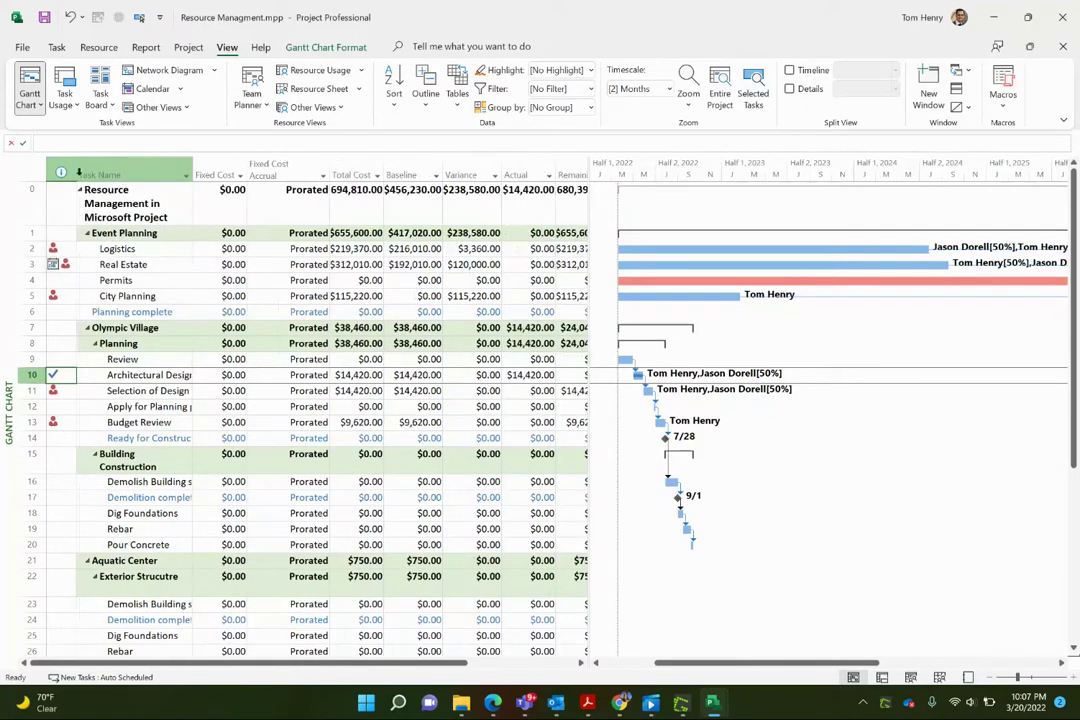
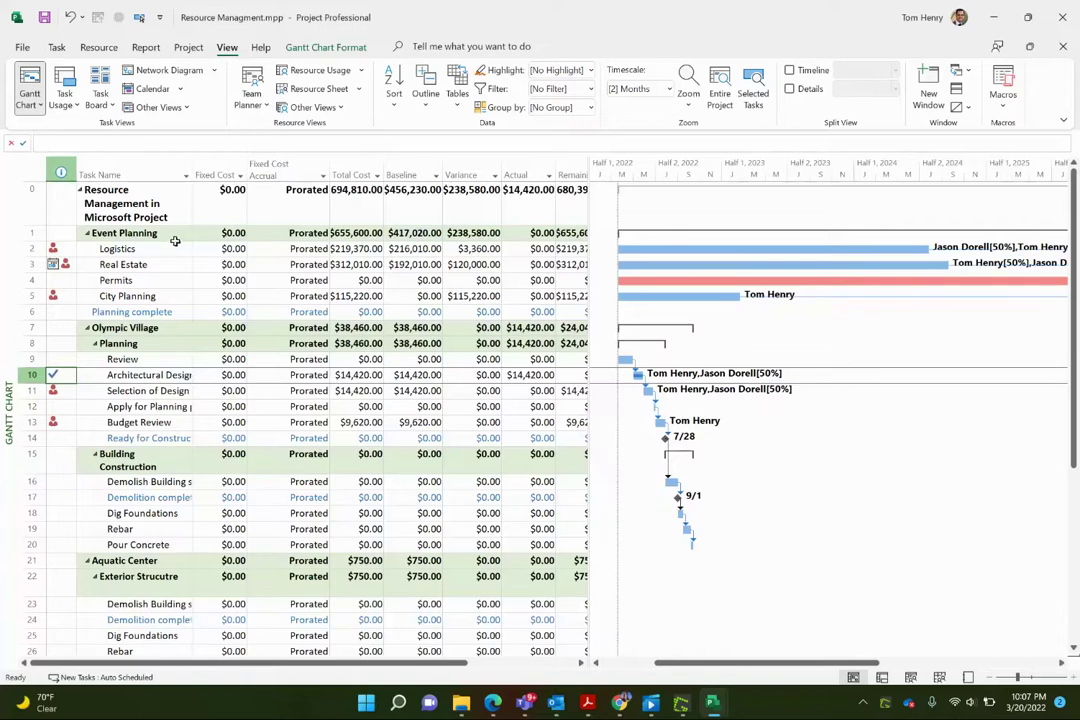
Filter the task list to show only critical tasks.
{"action": "left_click", "coordinate": [591, 90]}
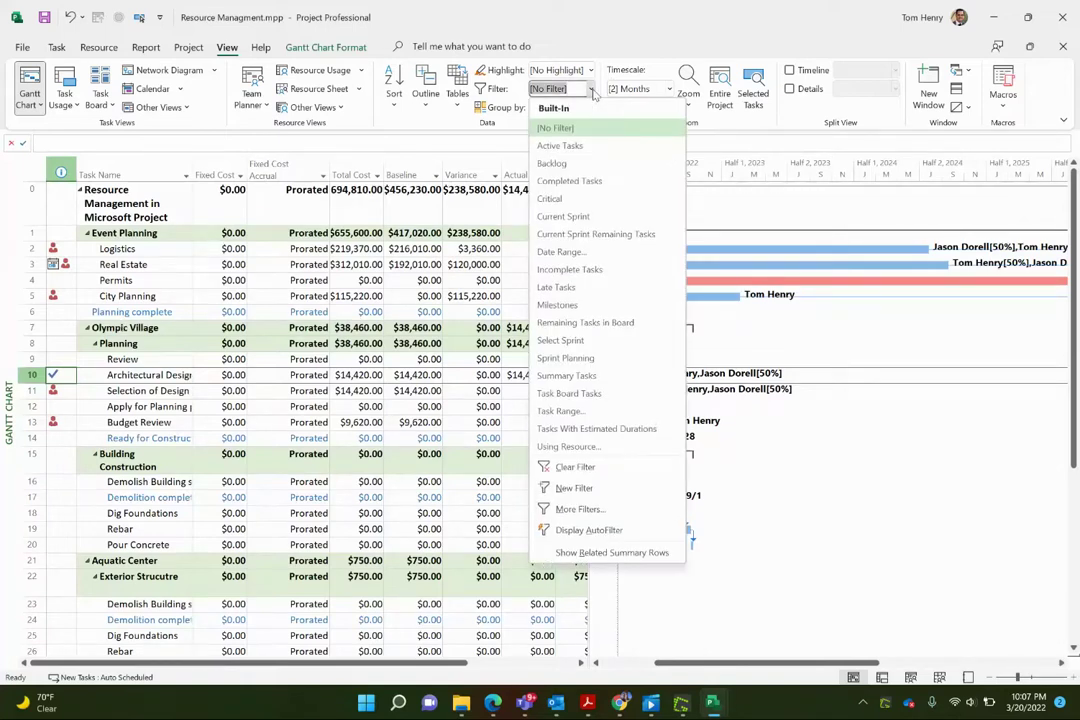
{"action": "left_click", "coordinate": [569, 199]}
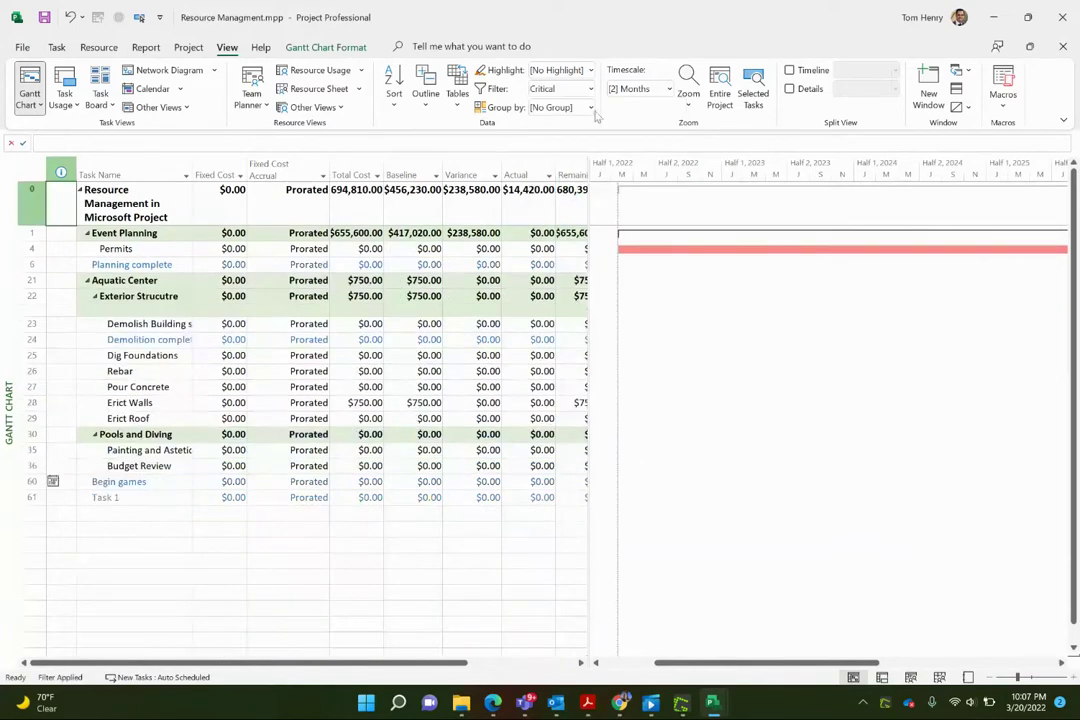
Filter the task list to Milestones and turn off the display of related summary rows.
{"action": "left_click", "coordinate": [591, 90]}
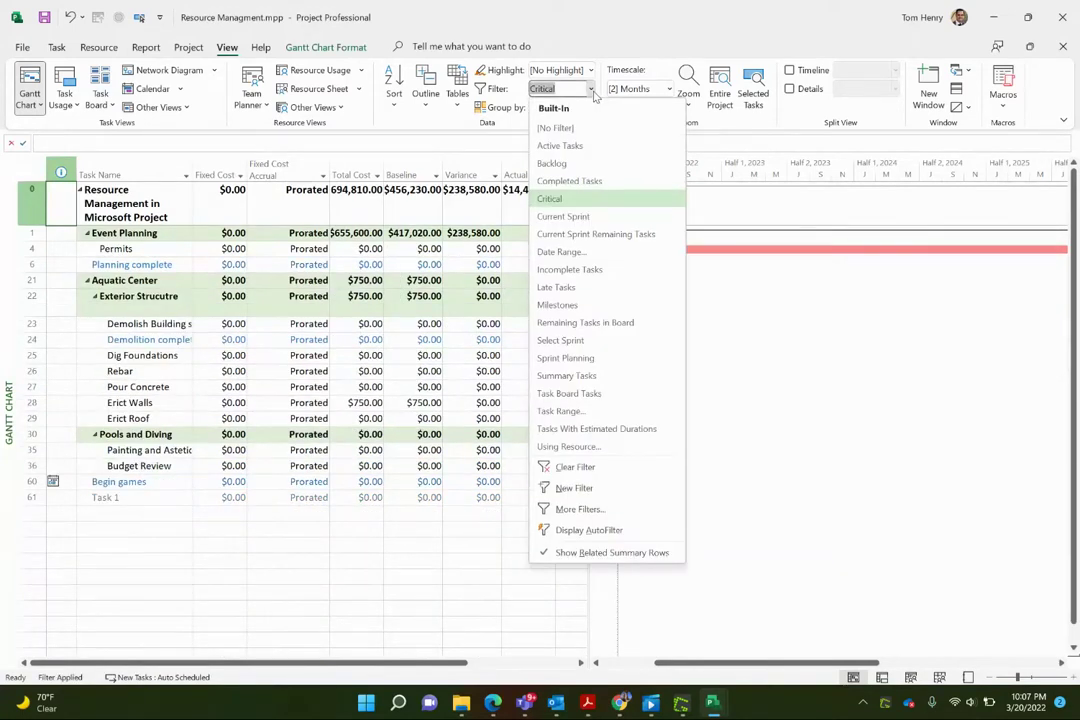
{"action": "left_click", "coordinate": [578, 305]}
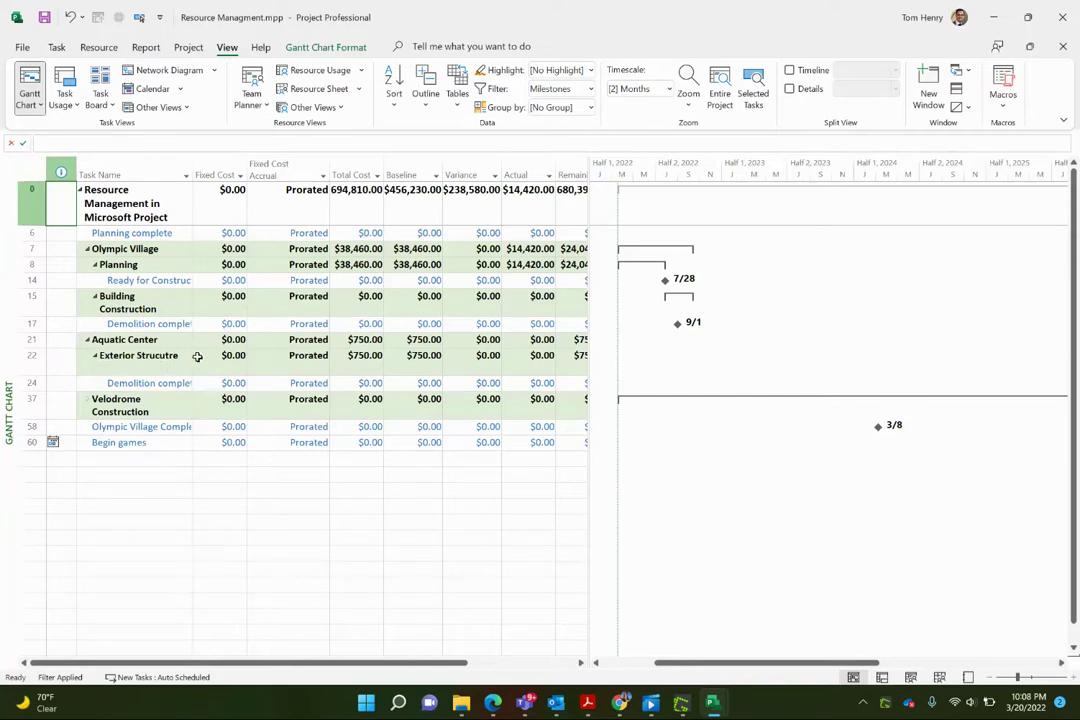
{"action": "left_click", "coordinate": [550, 89]}
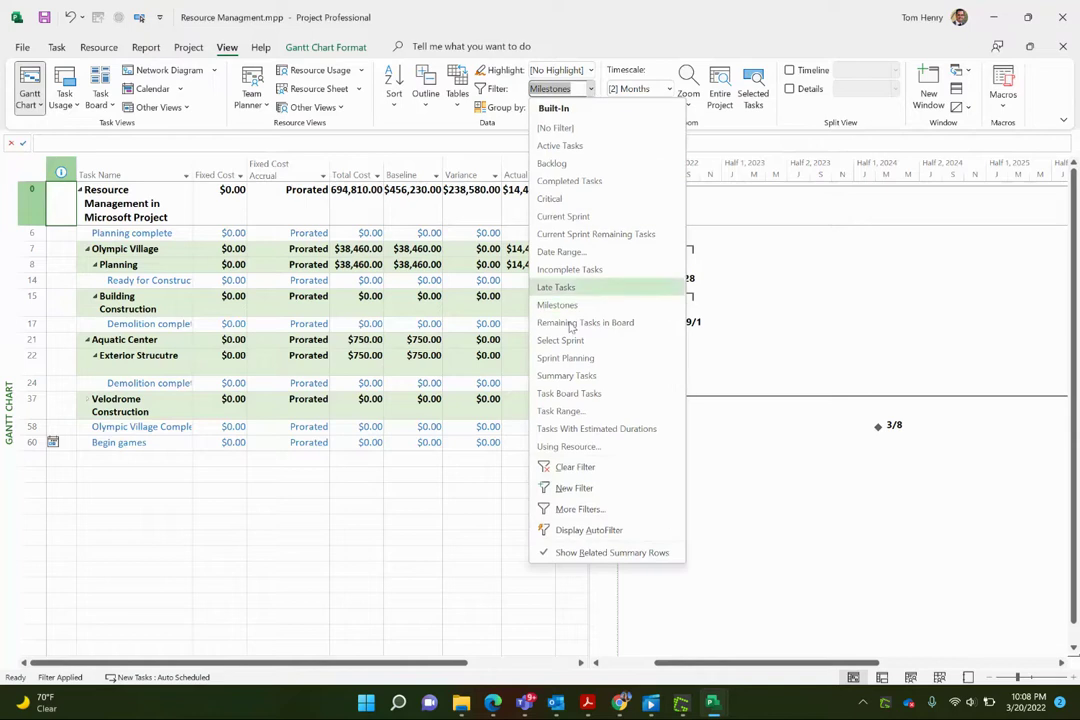
{"action": "left_click", "coordinate": [572, 555]}
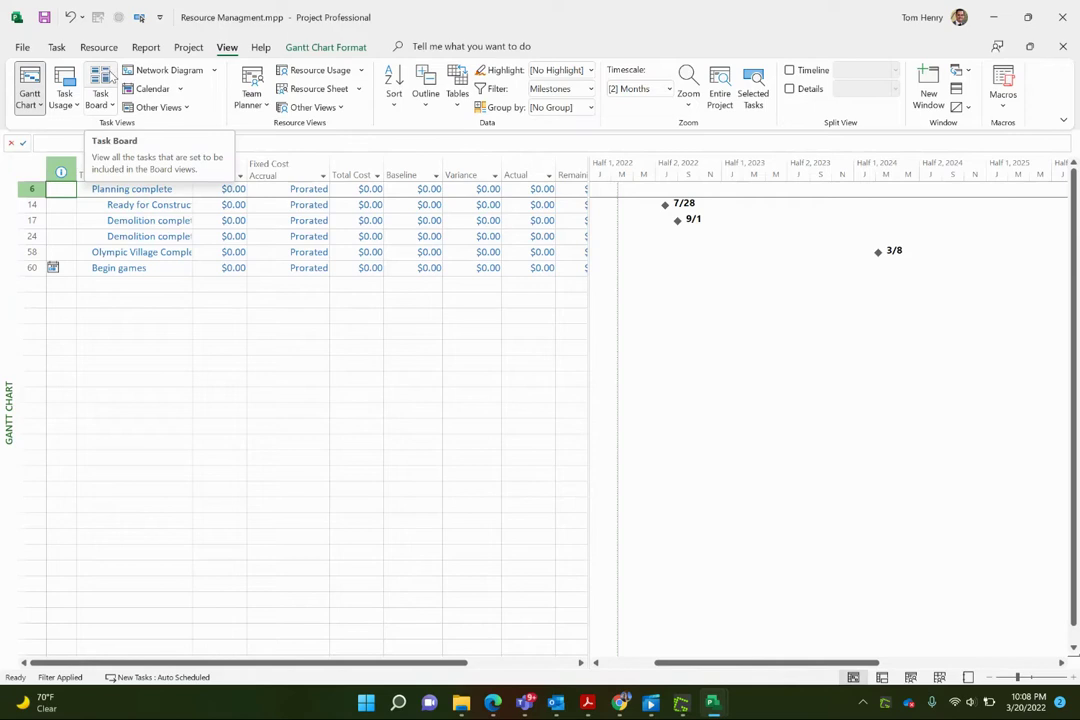
Show the Network Diagram and inspect the Planning complete, Demolish Building sand Structures and Event Planning boxes.
{"action": "left_click", "coordinate": [148, 70]}
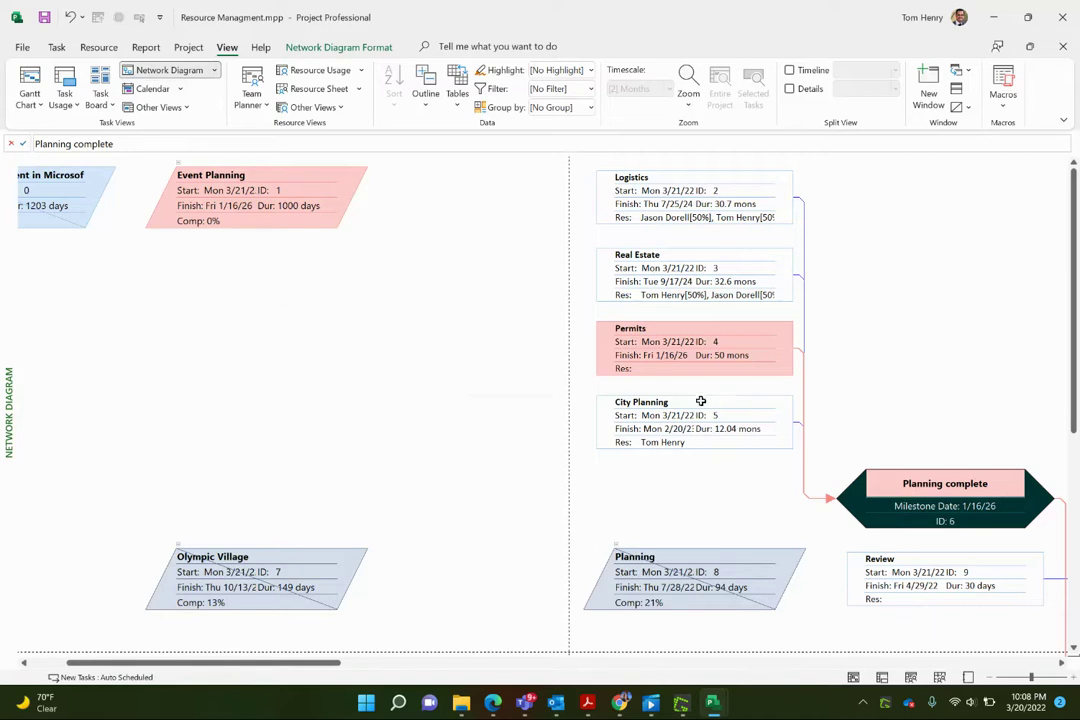
{"action": "scroll", "coordinate": [705, 405], "scroll_direction": "right", "scroll_amount": 5}
{"action": "left_click", "coordinate": [990, 680]}
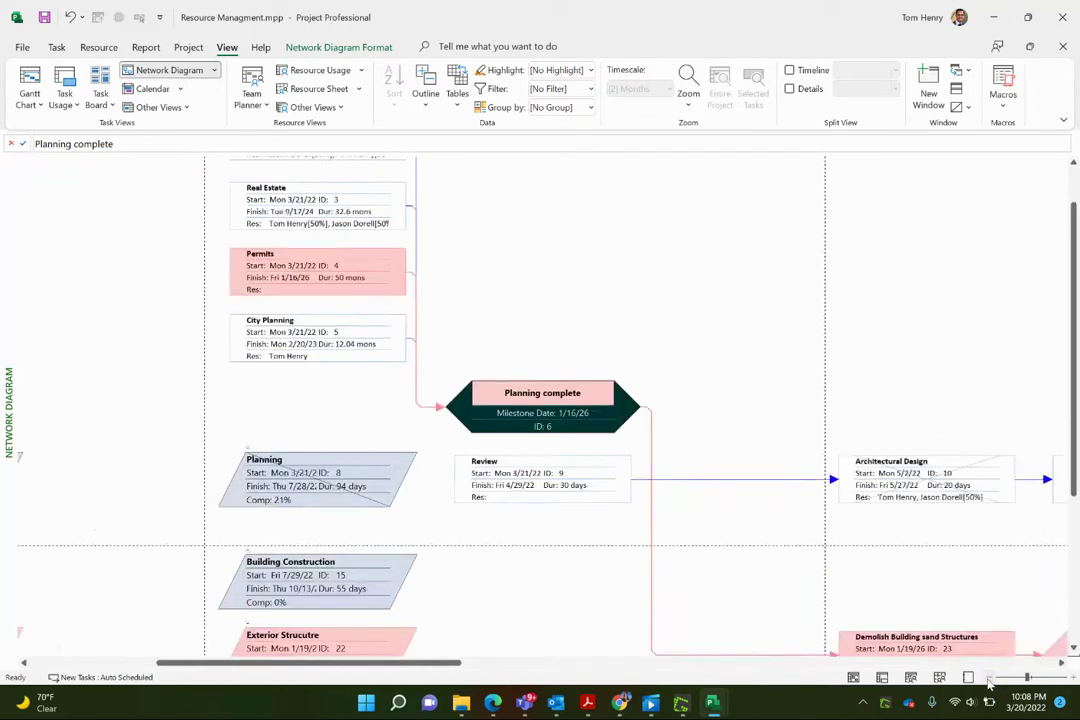
{"action": "left_click", "coordinate": [990, 680]}
{"action": "left_click", "coordinate": [990, 680]}
{"action": "left_click", "coordinate": [990, 680]}
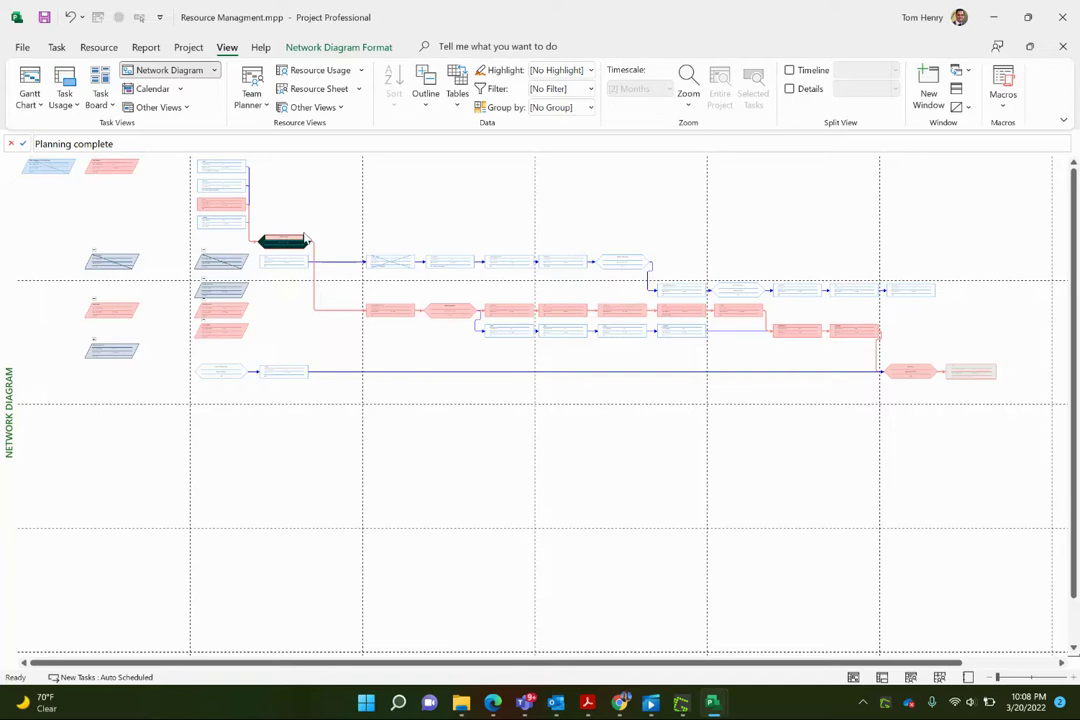
{"action": "mouse_move", "coordinate": [303, 240]}
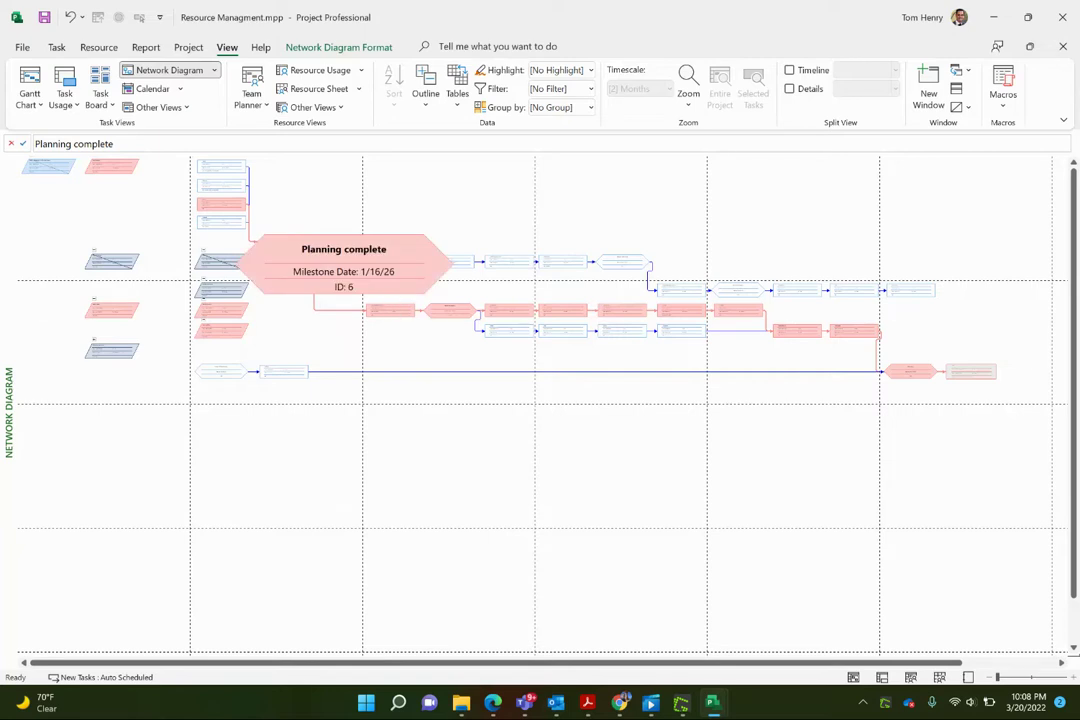
{"action": "mouse_move", "coordinate": [390, 310]}
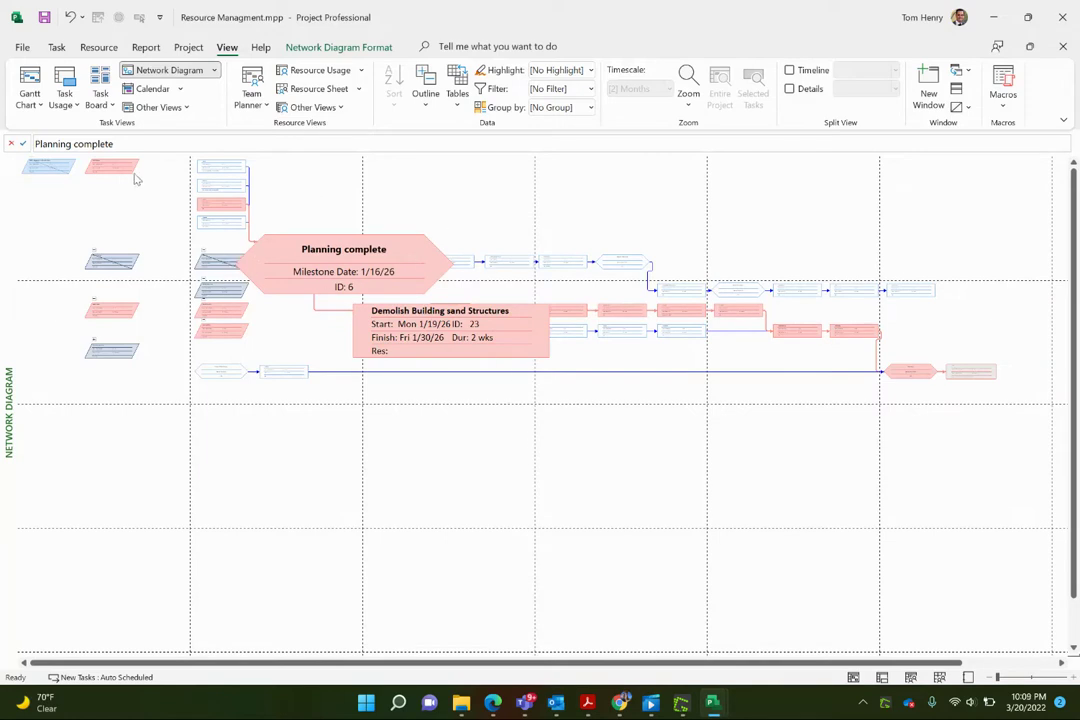
{"action": "mouse_move", "coordinate": [111, 166]}
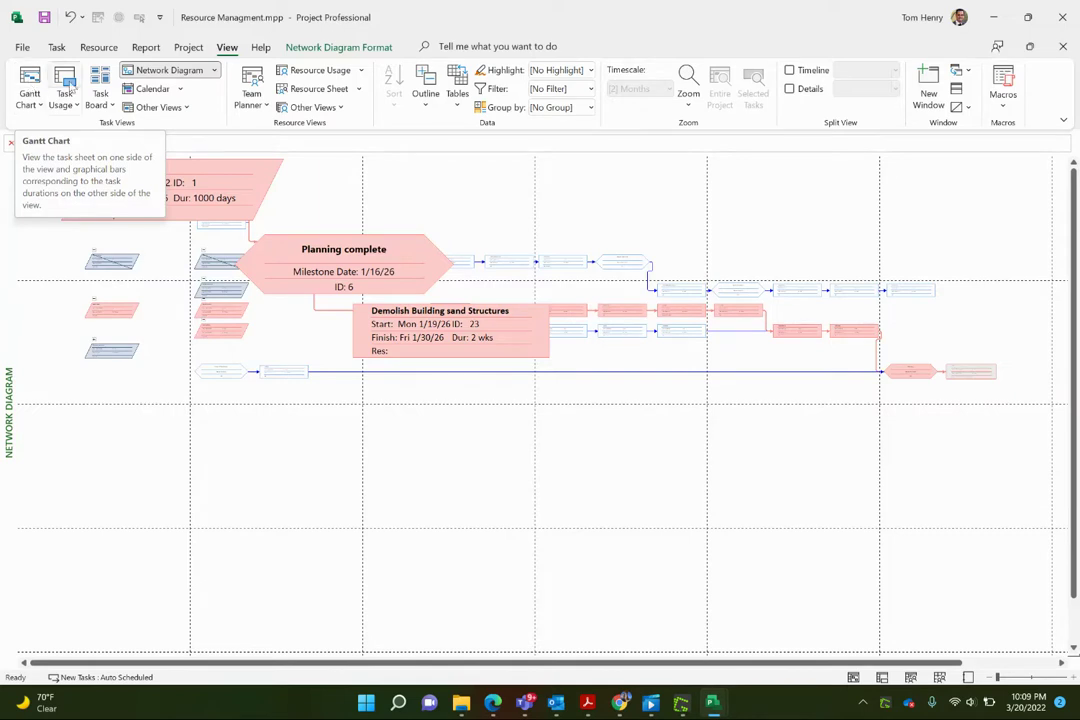
Switch to the Tracking Gantt view and examine the tasks' progress bars from 2022 to 2026.
{"action": "left_click", "coordinate": [184, 108]}
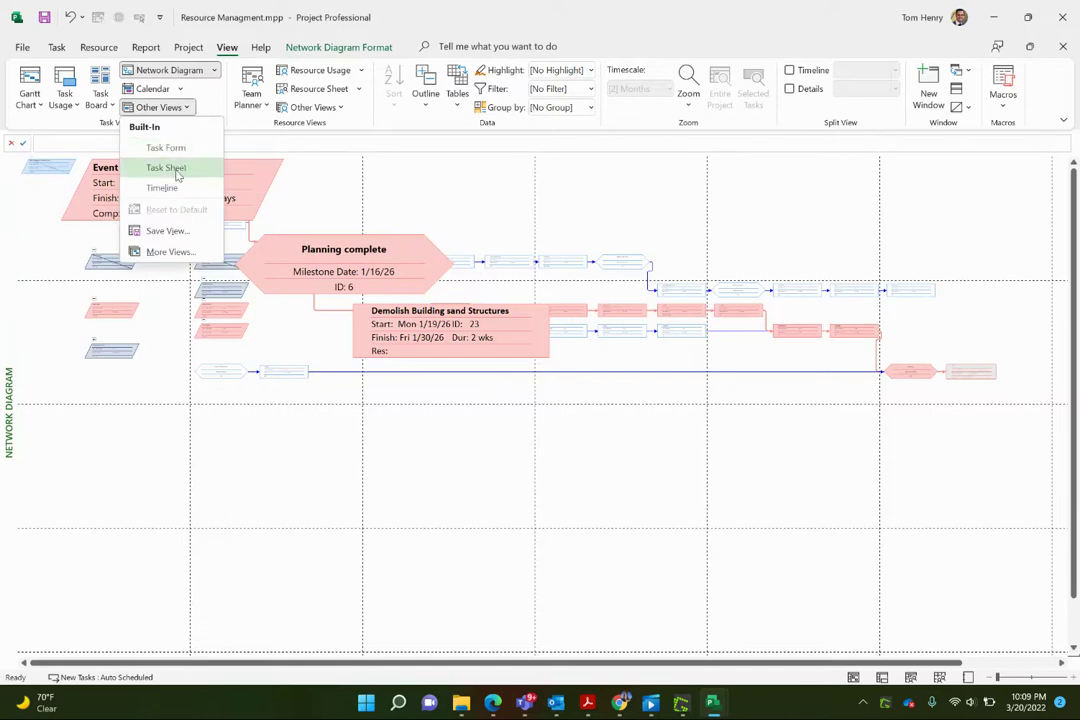
{"action": "left_click", "coordinate": [27, 70]}
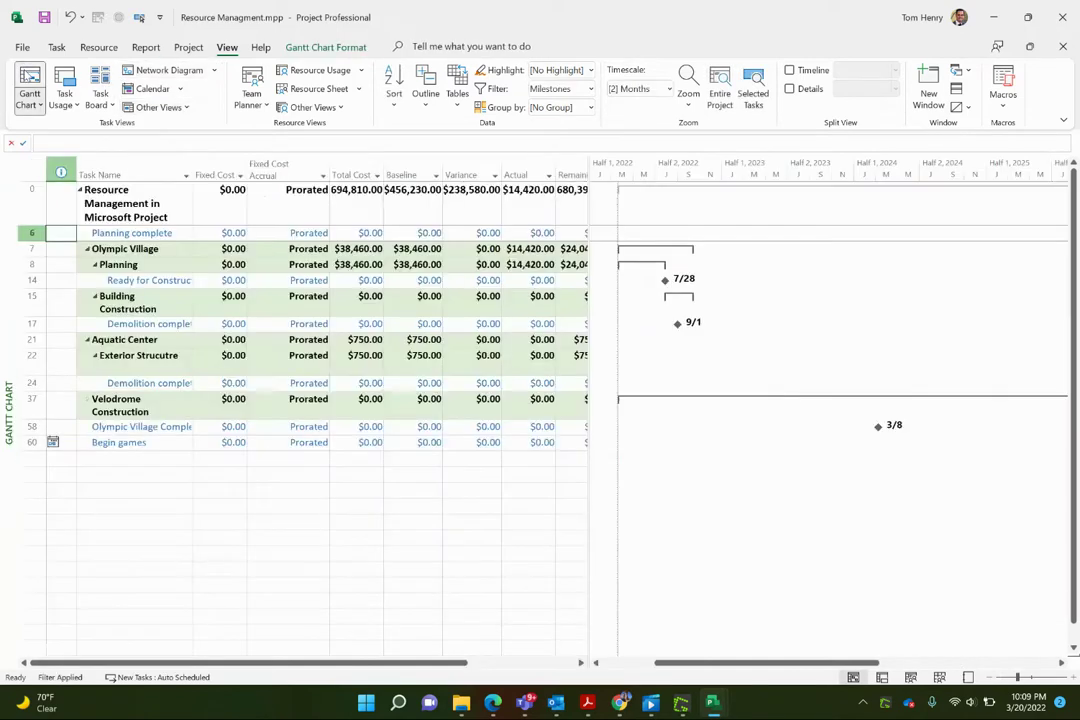
{"action": "left_click", "coordinate": [29, 104]}
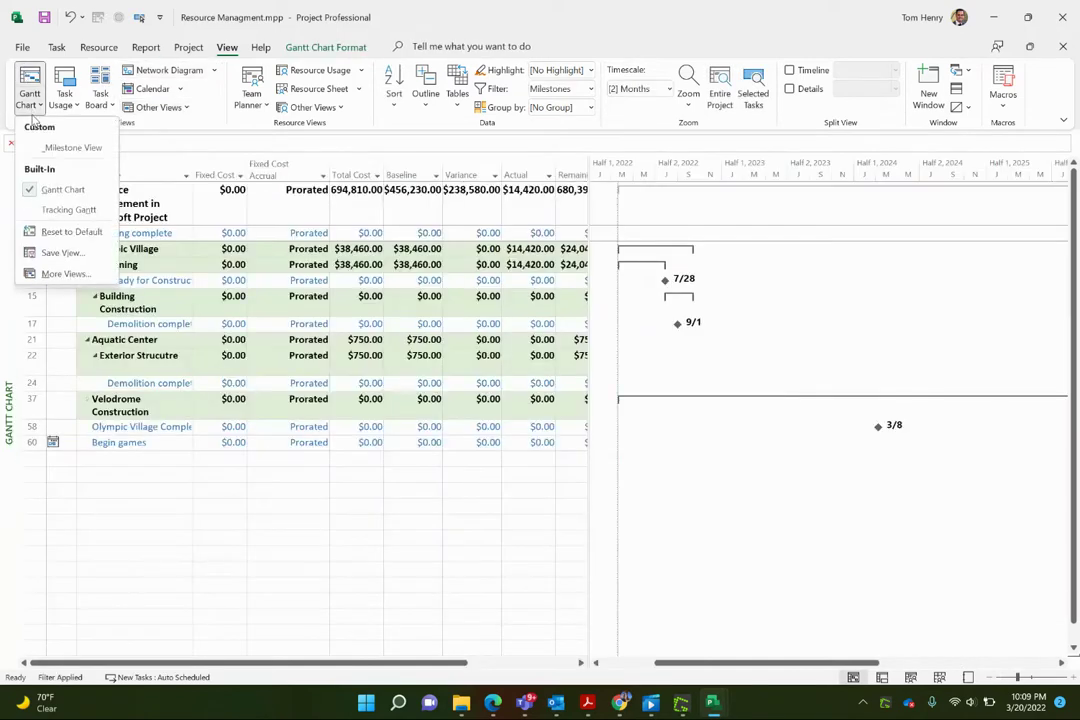
{"action": "left_click", "coordinate": [68, 210]}
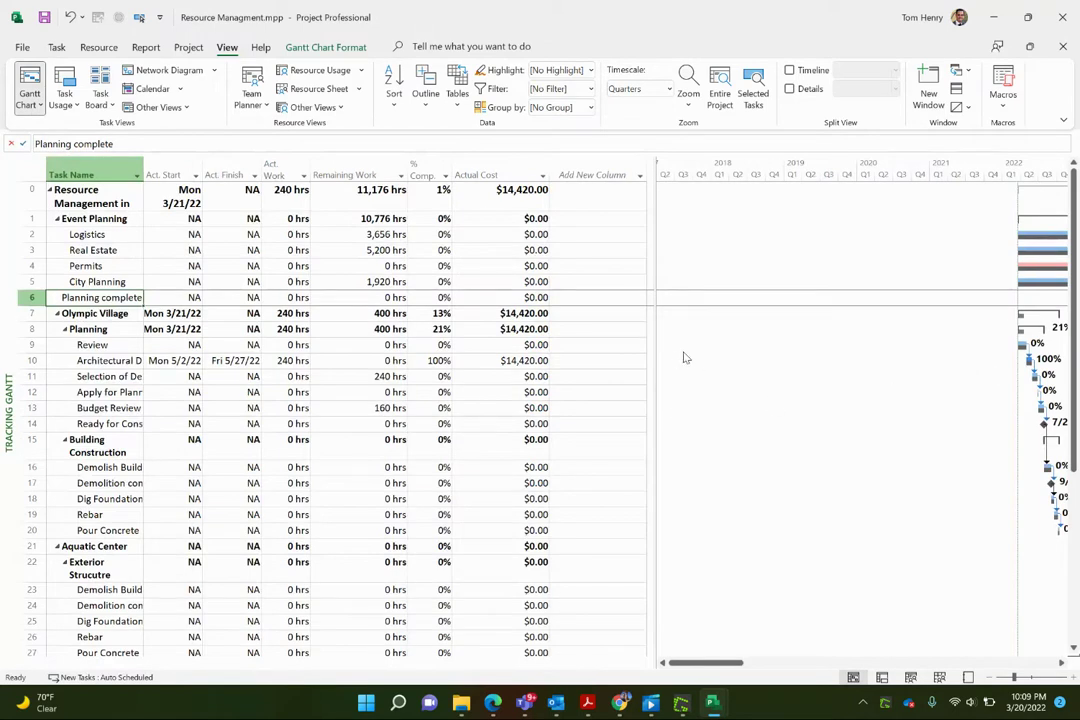
{"action": "scroll", "coordinate": [684, 357], "scroll_direction": "right", "scroll_amount": 10}
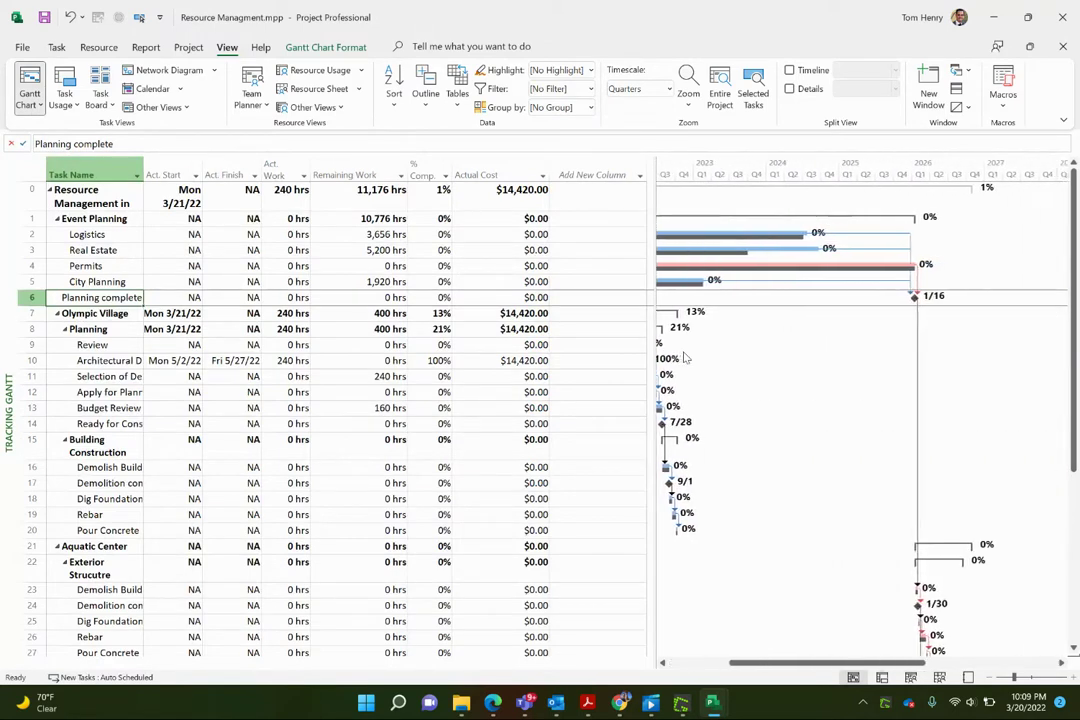
{"action": "scroll", "coordinate": [684, 357], "scroll_direction": "left", "scroll_amount": 2}
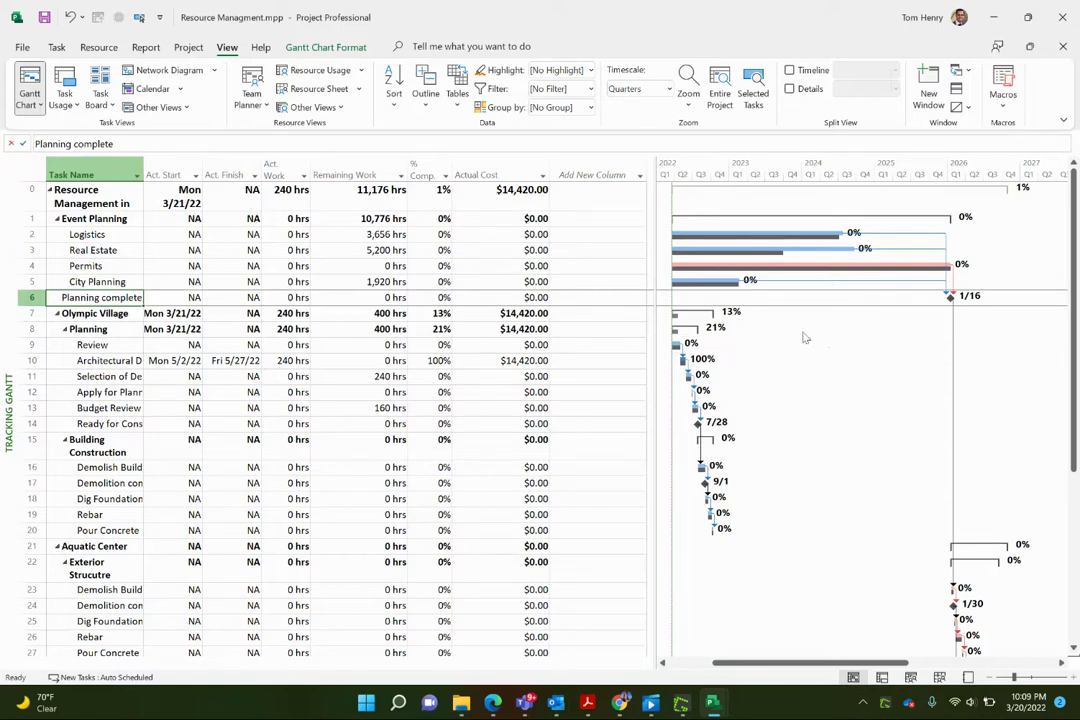
{"action": "scroll", "coordinate": [820, 345], "scroll_direction": "left", "scroll_amount": 3}
{"action": "scroll", "coordinate": [820, 345], "scroll_direction": "right", "scroll_amount": 4}
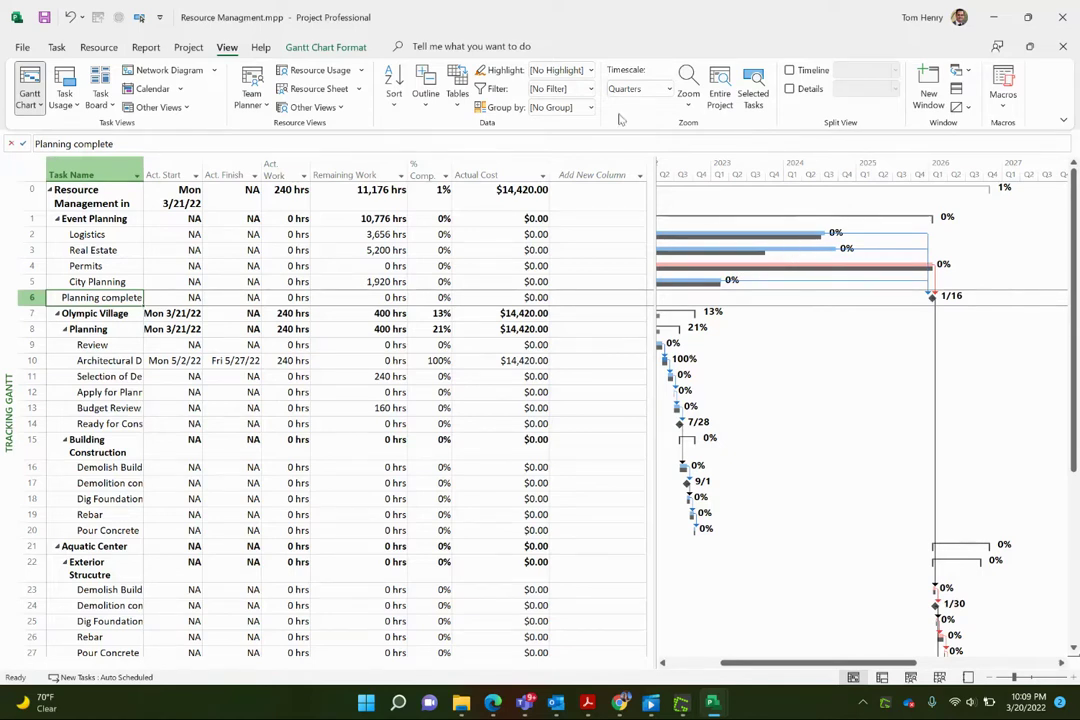
Show the Calendar view by week and browse back to the week of December 21, 2025.
{"action": "left_click", "coordinate": [152, 90]}
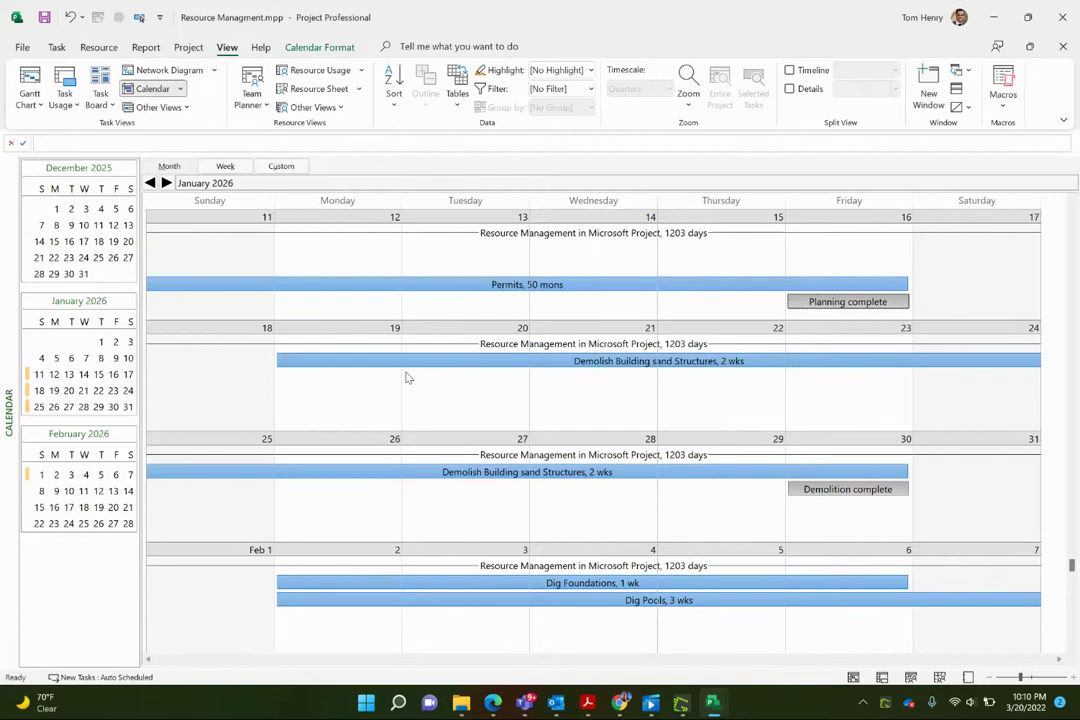
{"action": "left_click", "coordinate": [227, 167]}
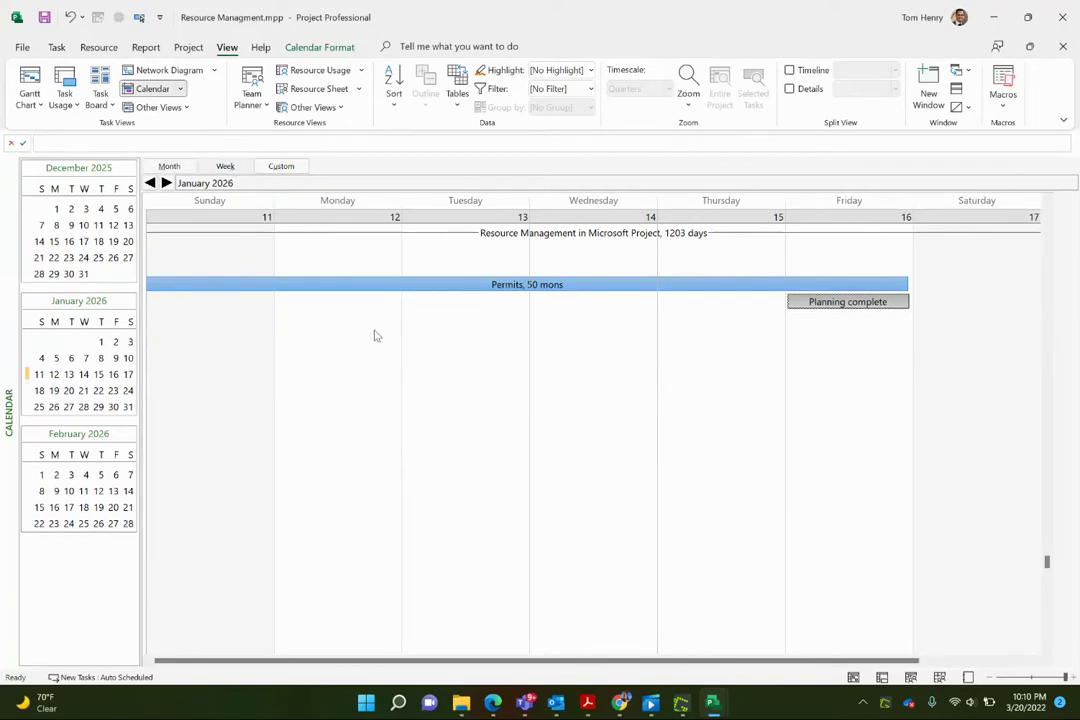
{"action": "left_click", "coordinate": [166, 183]}
{"action": "left_click", "coordinate": [166, 183]}
{"action": "left_click", "coordinate": [150, 183]}
{"action": "left_click", "coordinate": [150, 183]}
{"action": "left_click", "coordinate": [150, 183]}
{"action": "left_click", "coordinate": [150, 183]}
{"action": "left_click", "coordinate": [150, 183]}
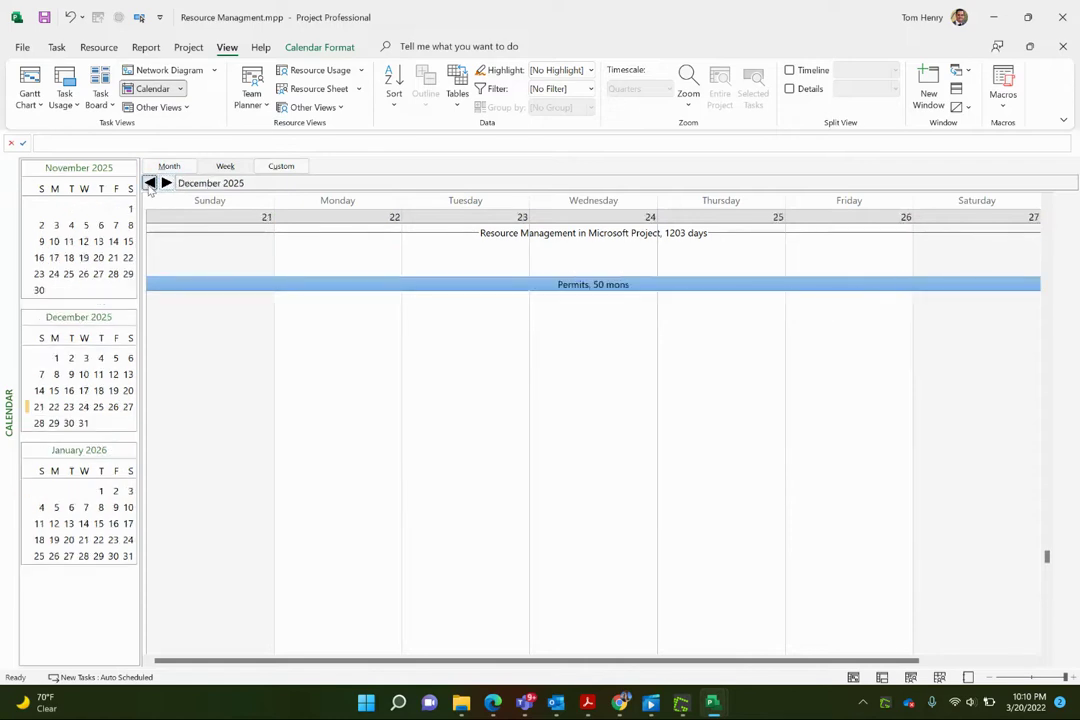
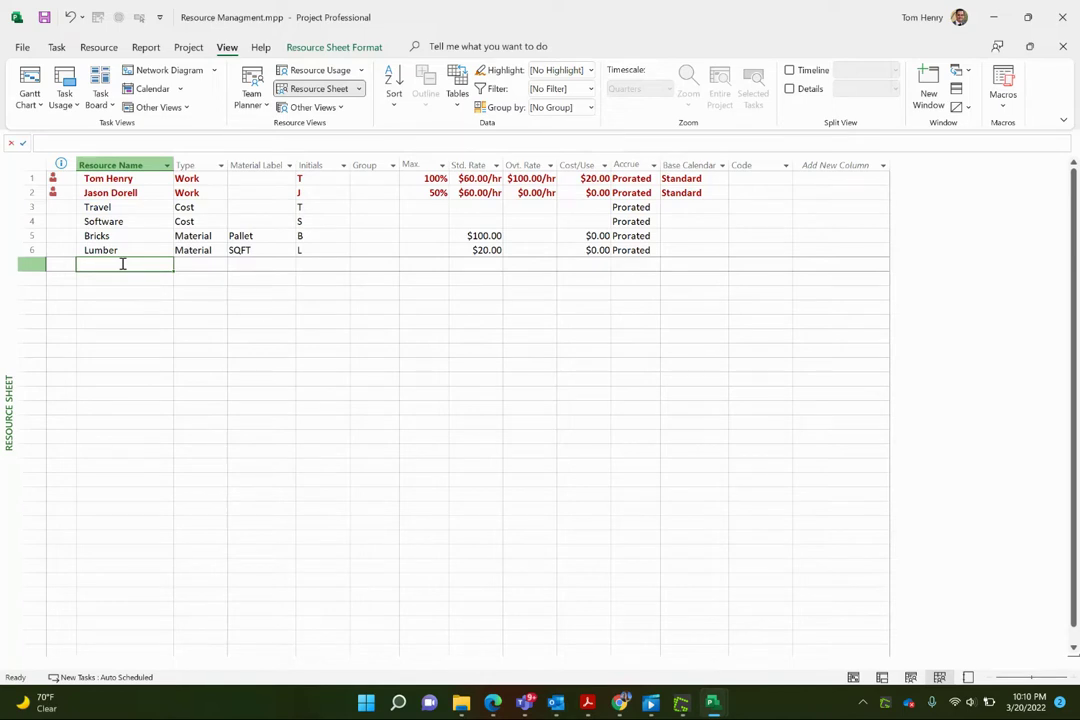
Add a new resource in the empty row below Lumber on the Resource Sheet, entering the person's name.
{"action": "type", "text": "K"}
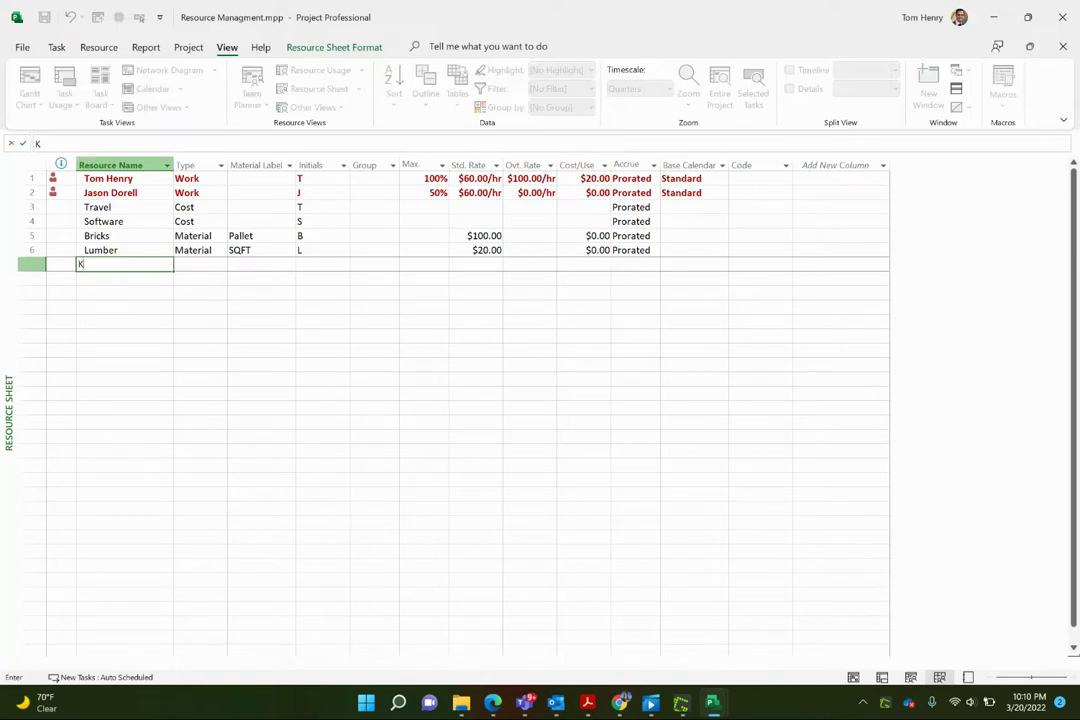
{"action": "type", "text": "rysta M"}
{"action": "left_click", "coordinate": [137, 332]}
{"action": "left_click", "coordinate": [201, 264]}
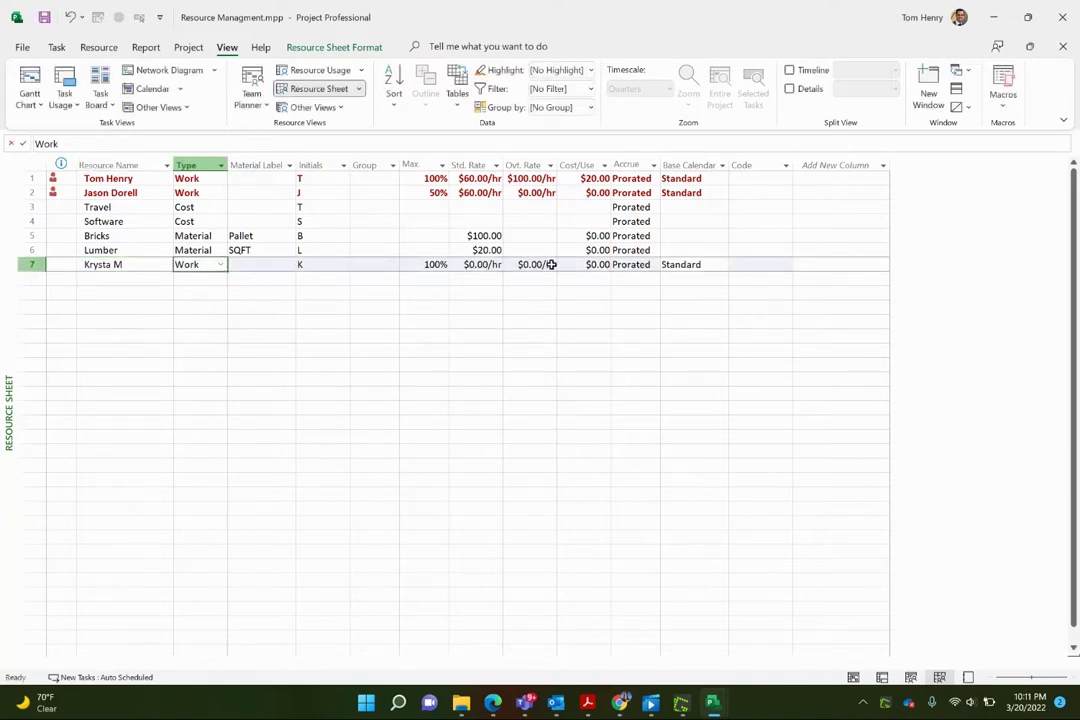
Set the new resource's standard rate to $57.00/hr.
{"action": "left_click", "coordinate": [485, 265]}
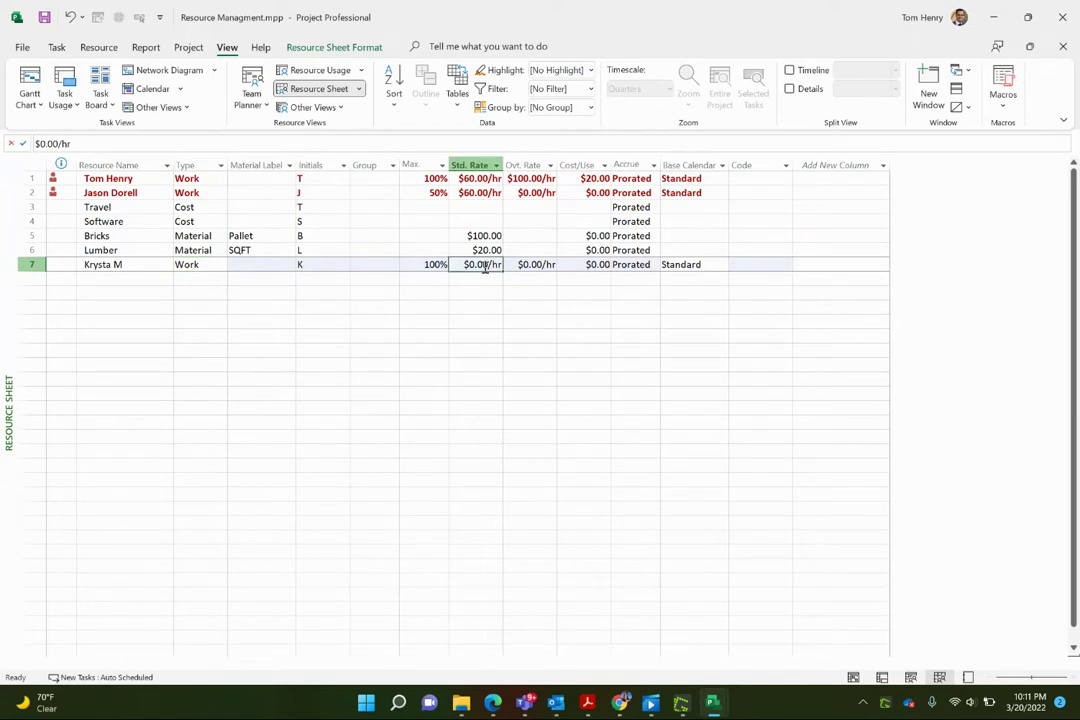
{"action": "type", "text": "57"}
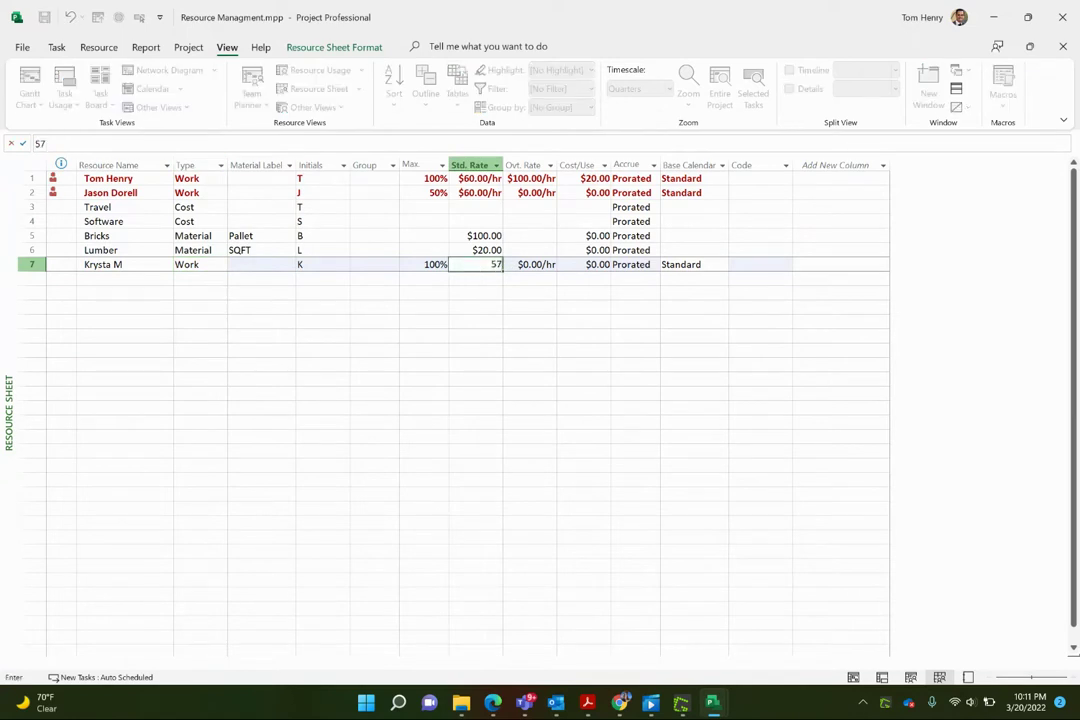
{"action": "left_click", "coordinate": [481, 296]}
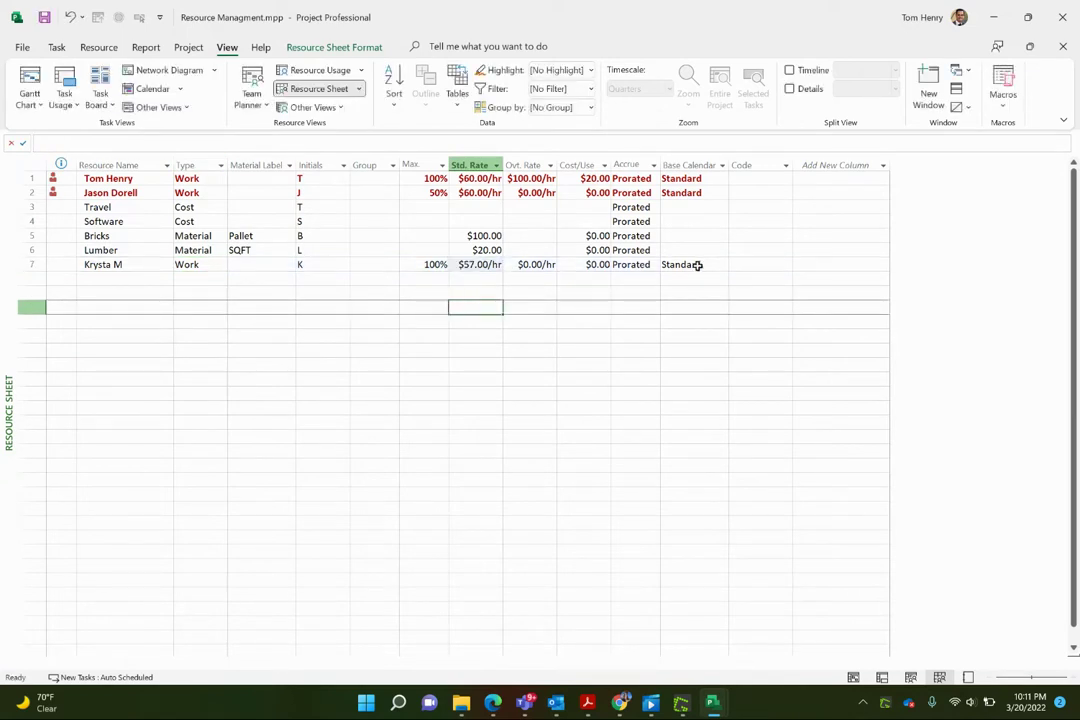
{"action": "left_click", "coordinate": [532, 265]}
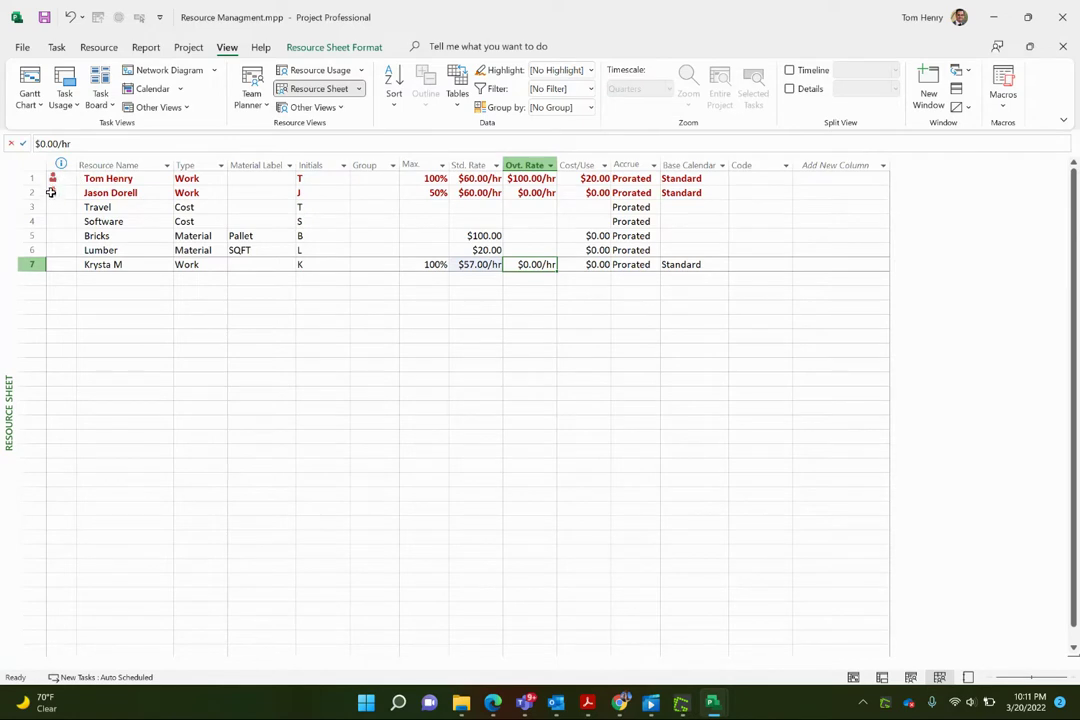
{"action": "mouse_move", "coordinate": [51, 192]}
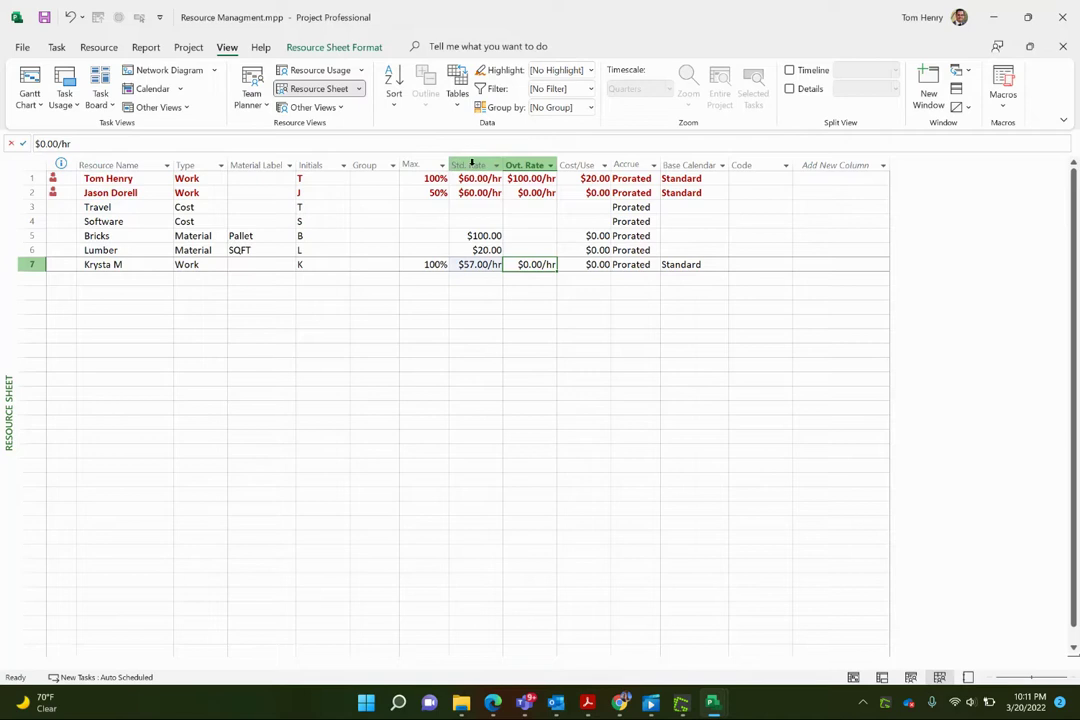
Add a Cost column at the end of the Resource Sheet and check the costs of the first two work resources.
{"action": "left_click", "coordinate": [824, 163]}
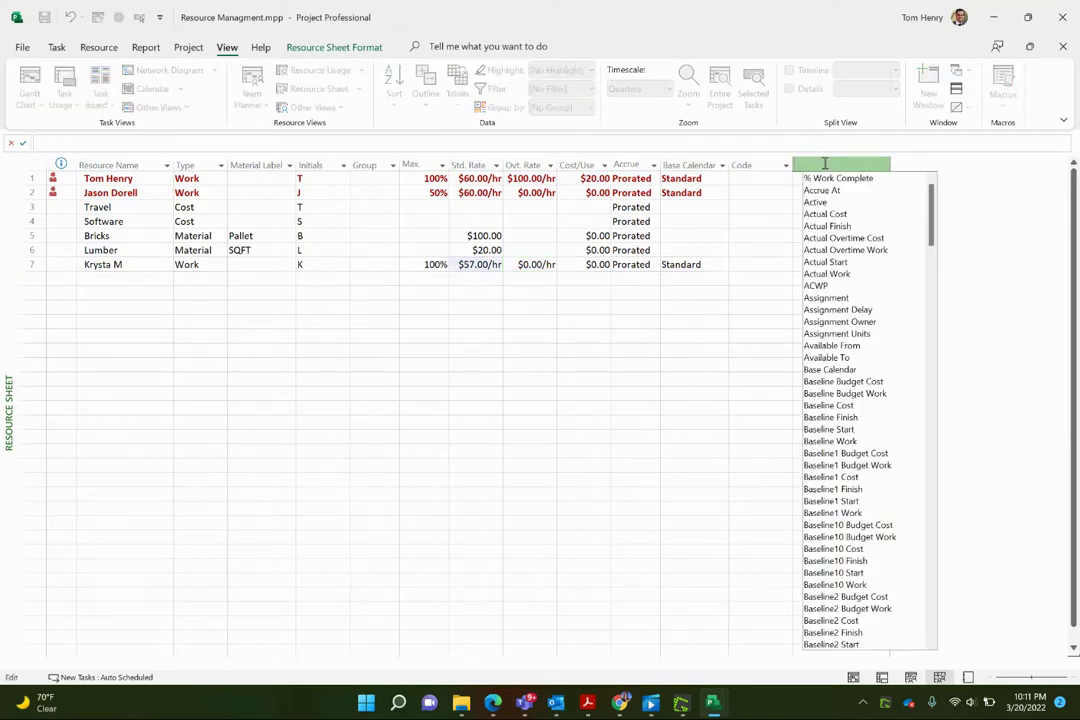
{"action": "type", "text": "c"}
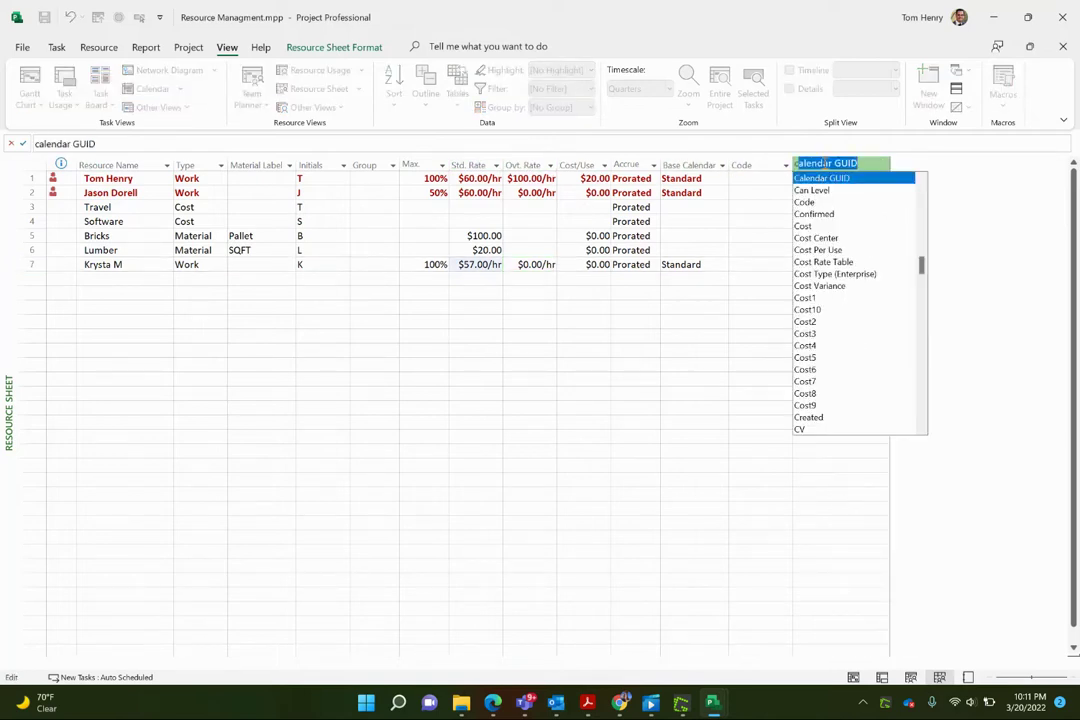
{"action": "type", "text": "ost"}
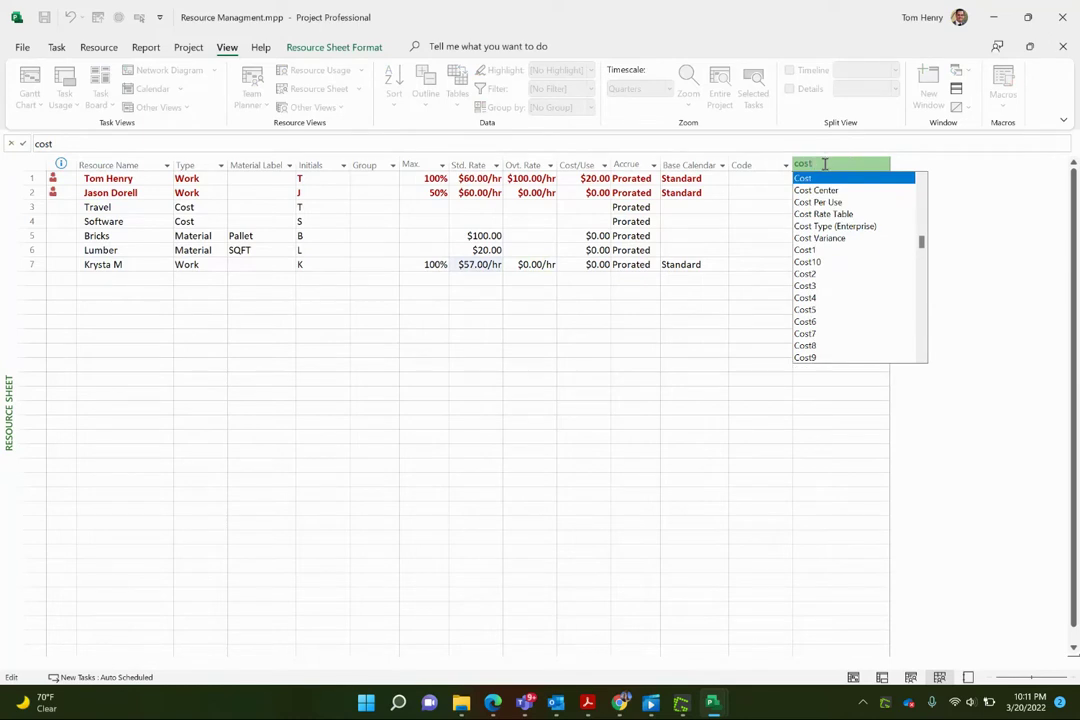
{"action": "key", "text": "Return"}
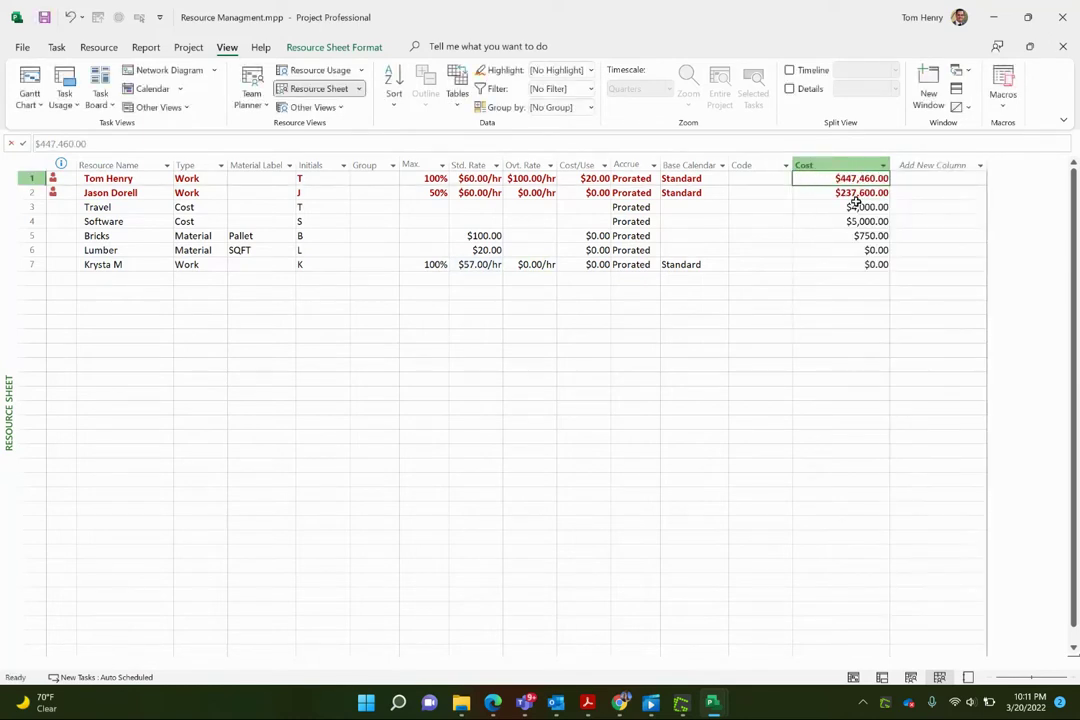
{"action": "left_click", "coordinate": [856, 195]}
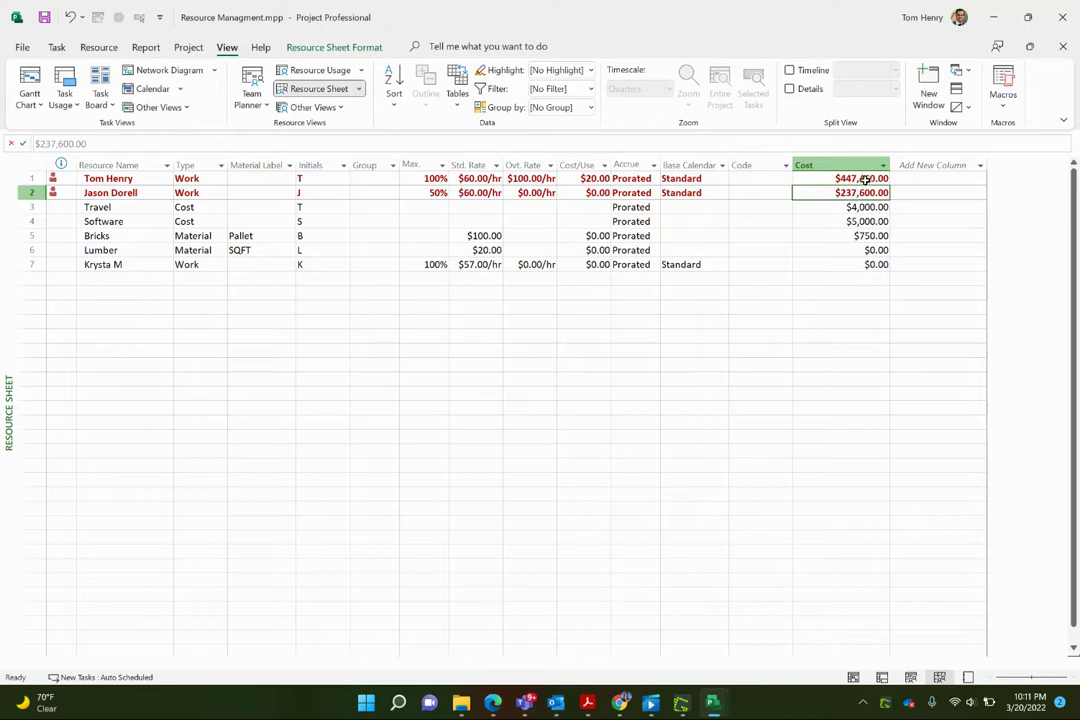
{"action": "left_click", "coordinate": [862, 180]}
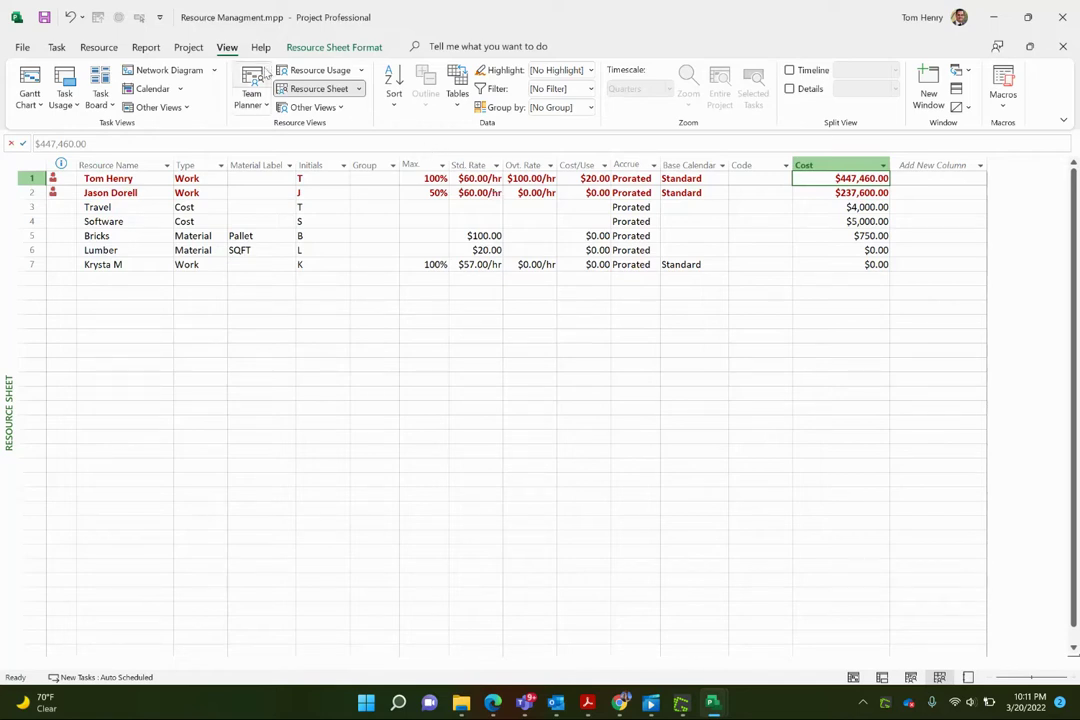
Open the Team Planner and assign the unassigned Permits task to the newly added resource.
{"action": "left_click", "coordinate": [257, 82]}
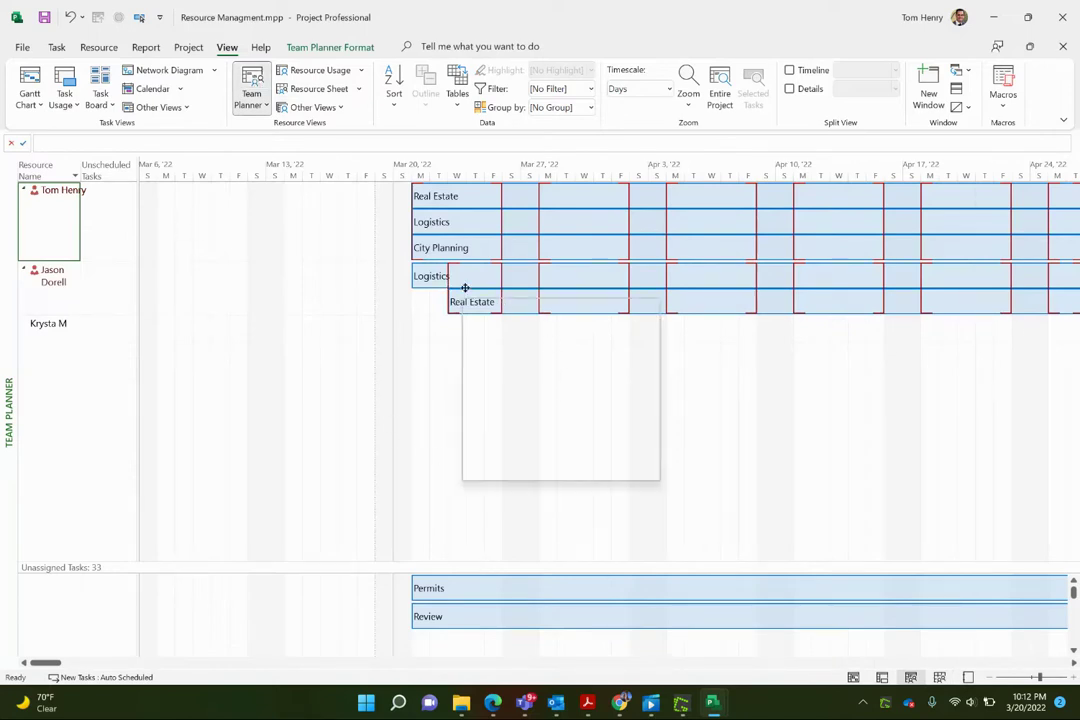
{"action": "mouse_move", "coordinate": [639, 258]}
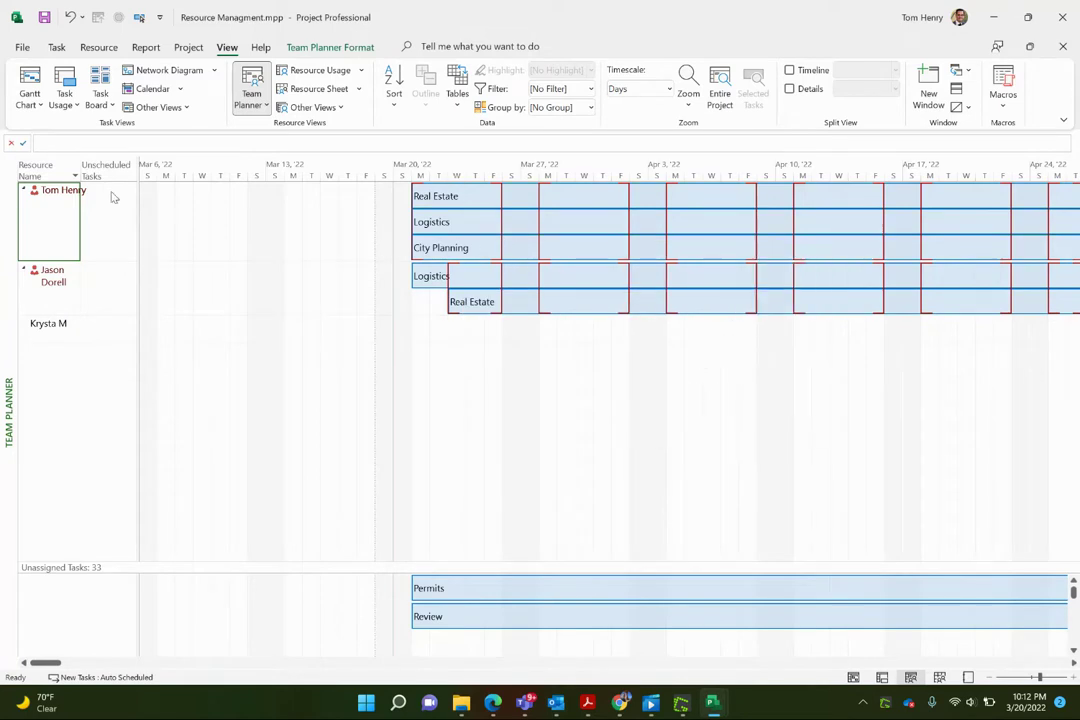
{"action": "left_click", "coordinate": [55, 331]}
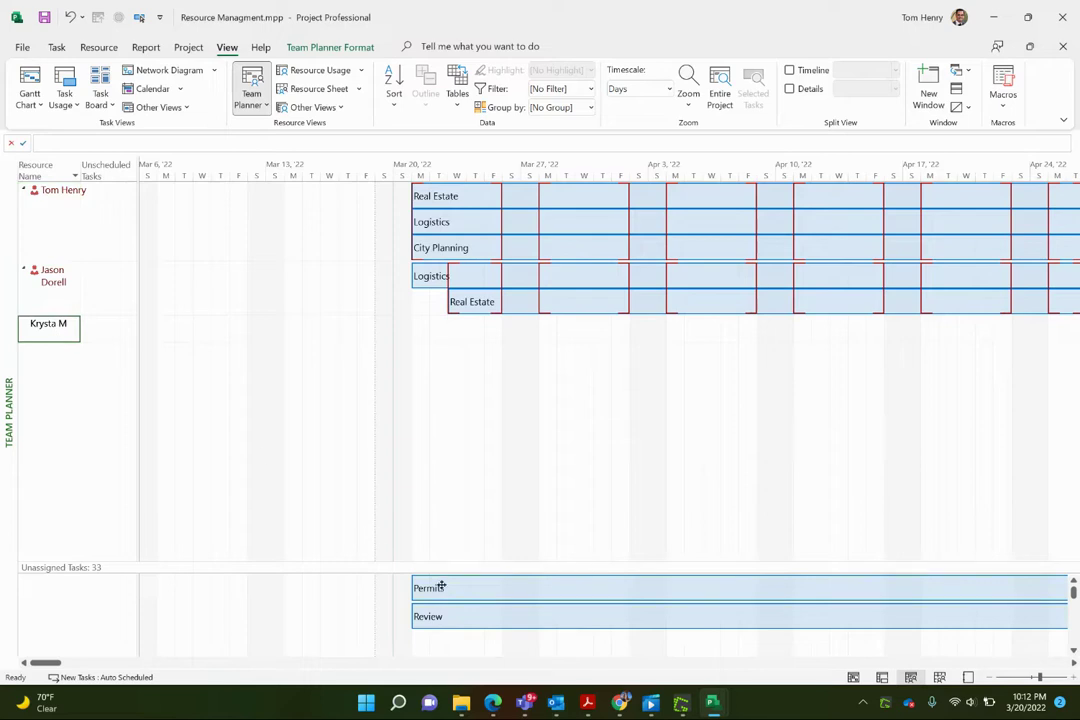
{"action": "left_click_drag", "start_coordinate": [428, 588], "coordinate": [45, 325]}
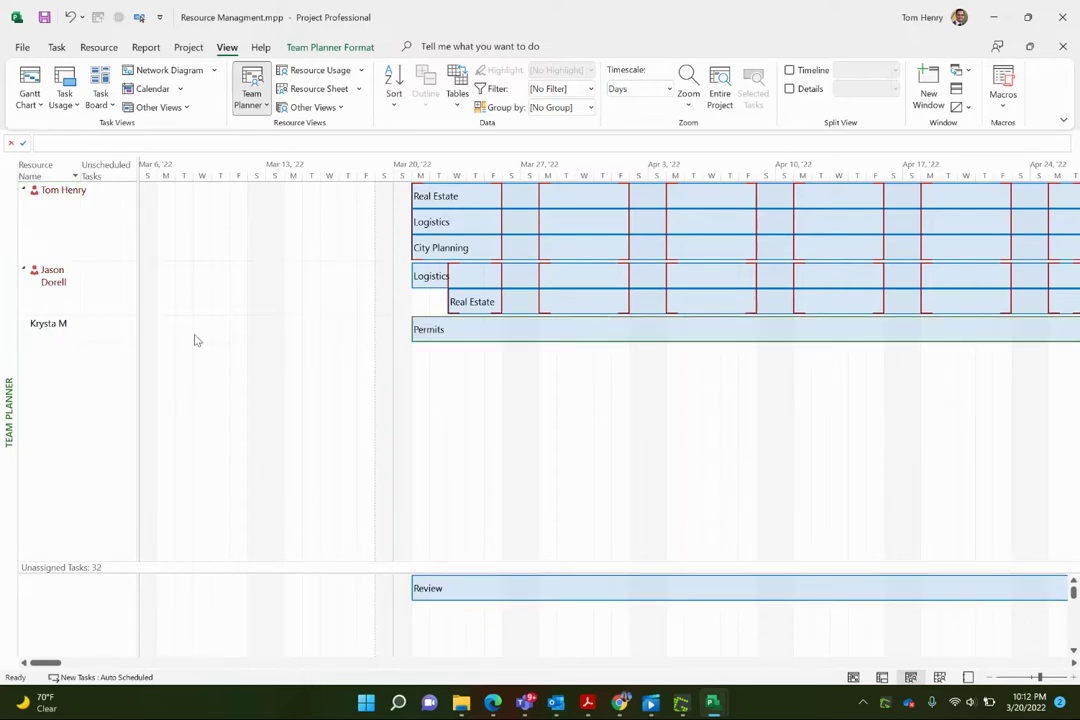
{"action": "mouse_move", "coordinate": [482, 338]}
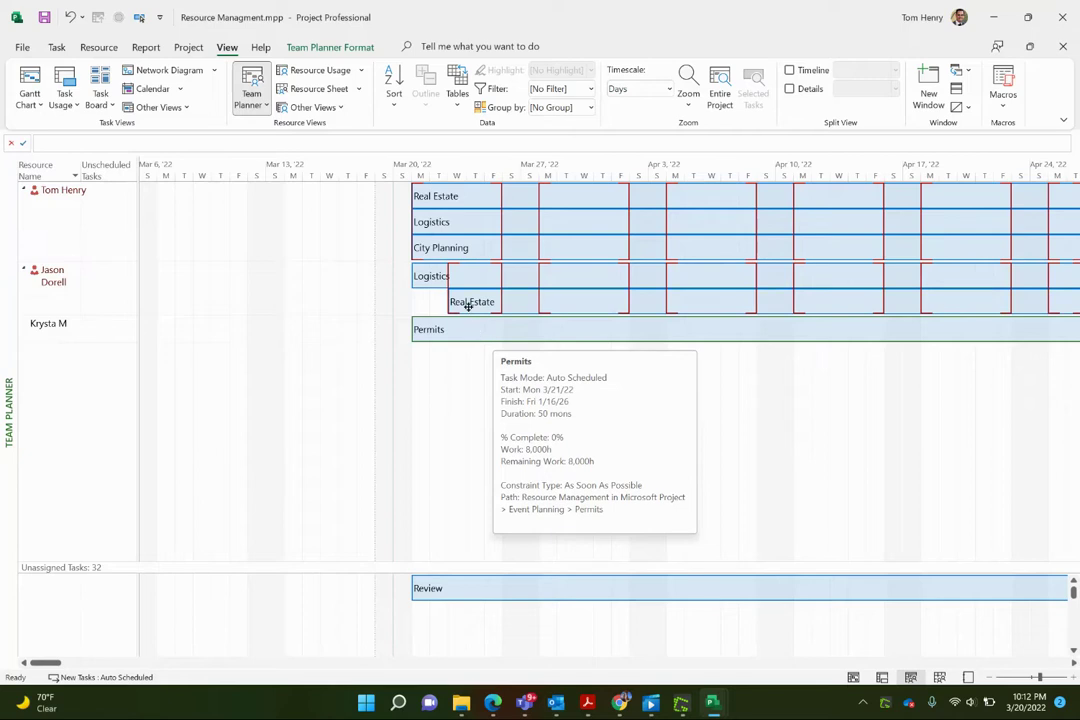
Reschedule the second resource's Real Estate assignment and the first resource's City Planning assignment to start on Monday, April 18, 2022.
{"action": "mouse_move", "coordinate": [482, 300]}
{"action": "left_click_drag", "start_coordinate": [458, 300], "coordinate": [934, 268]}
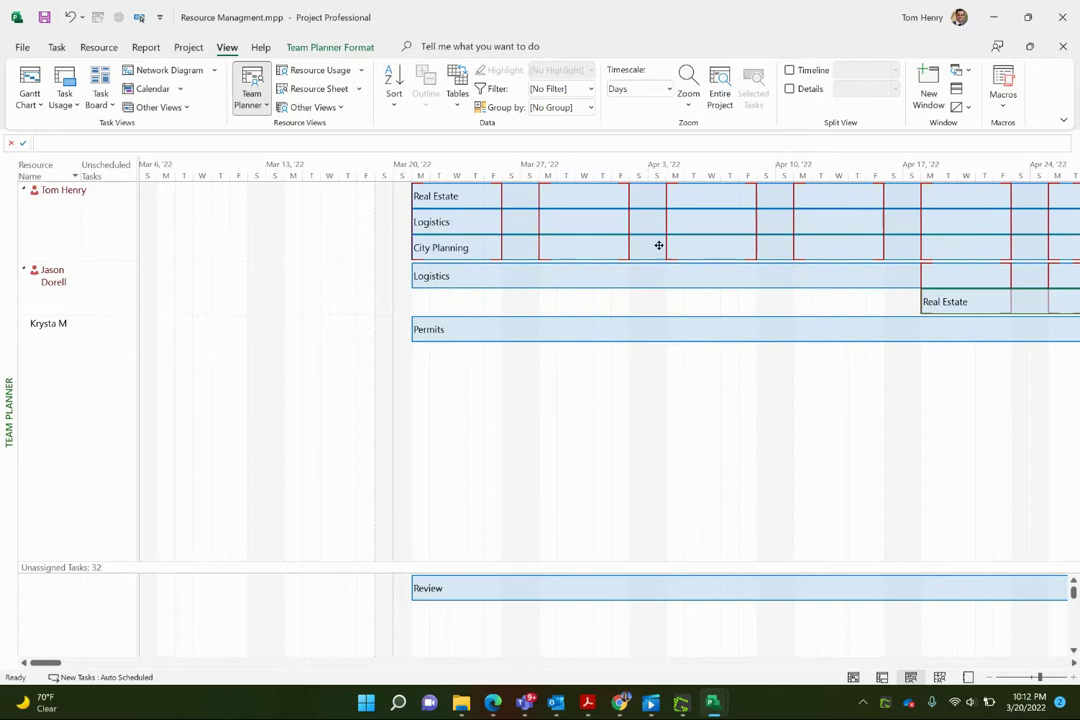
{"action": "left_click_drag", "start_coordinate": [475, 240], "coordinate": [945, 235]}
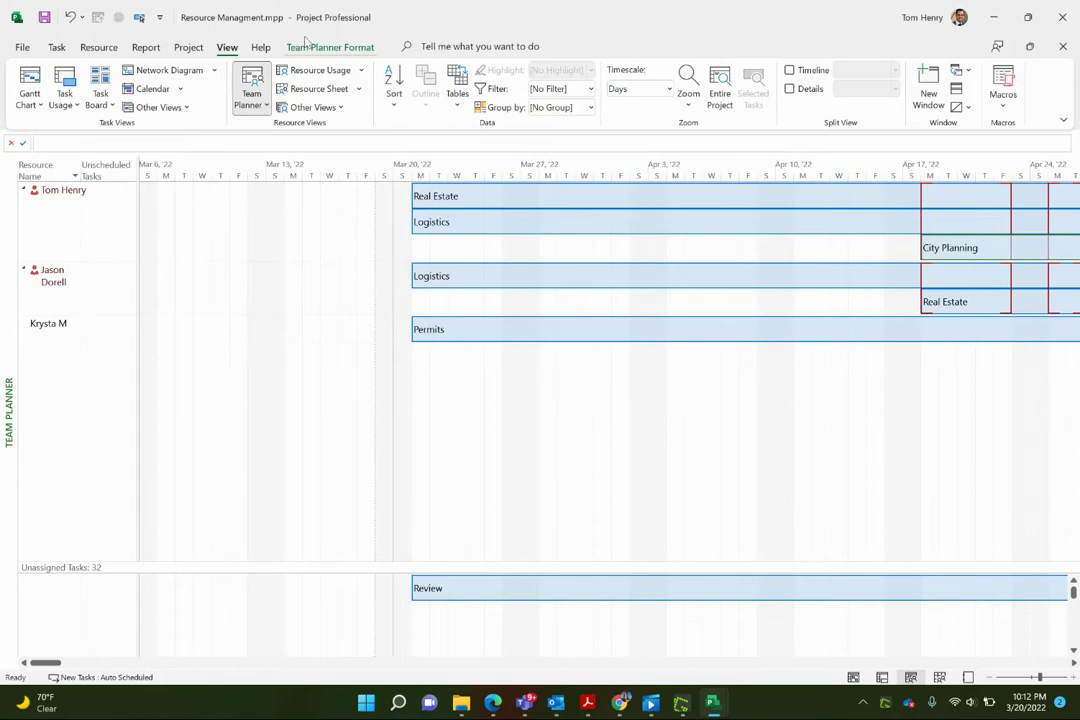
Open the Resource Graph and examine the first resource's allocation from mid-April through May 2022.
{"action": "left_click", "coordinate": [305, 108]}
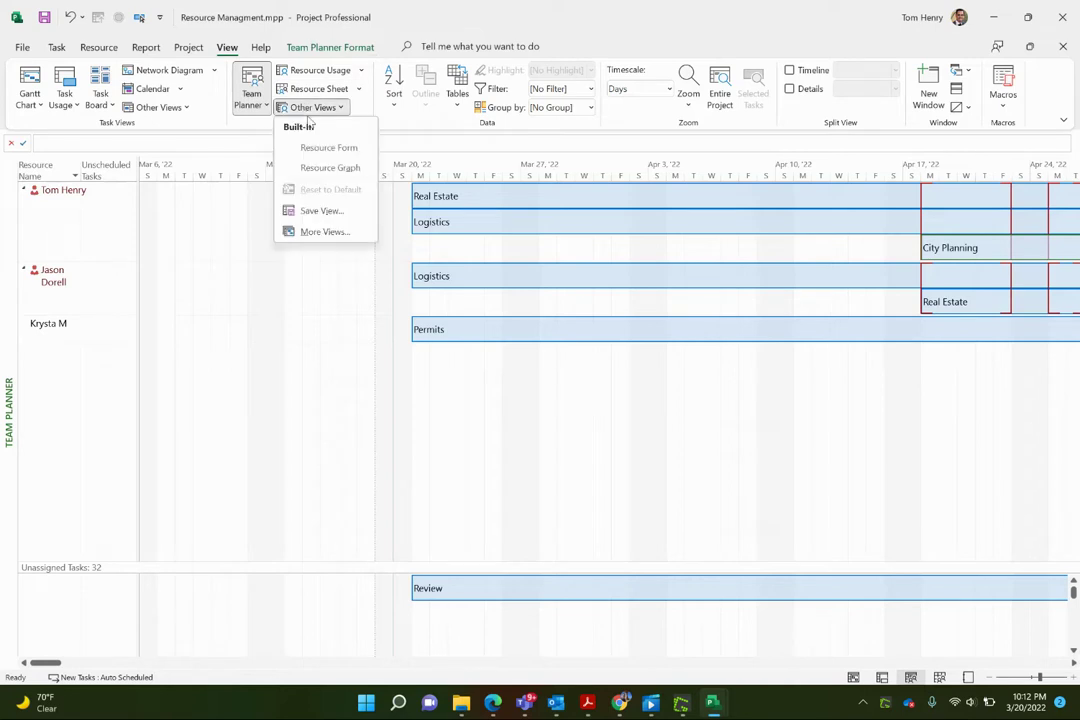
{"action": "left_click", "coordinate": [331, 167]}
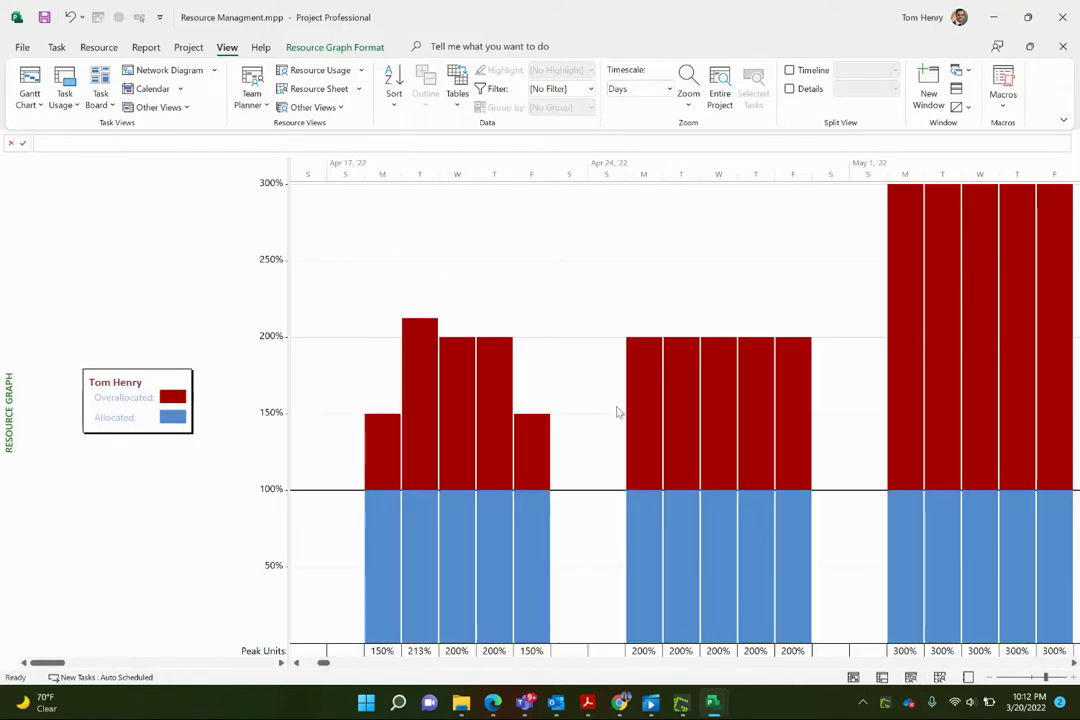
{"action": "scroll", "coordinate": [617, 410], "scroll_direction": "right", "scroll_amount": 5}
{"action": "scroll", "coordinate": [617, 410], "scroll_direction": "right", "scroll_amount": 3}
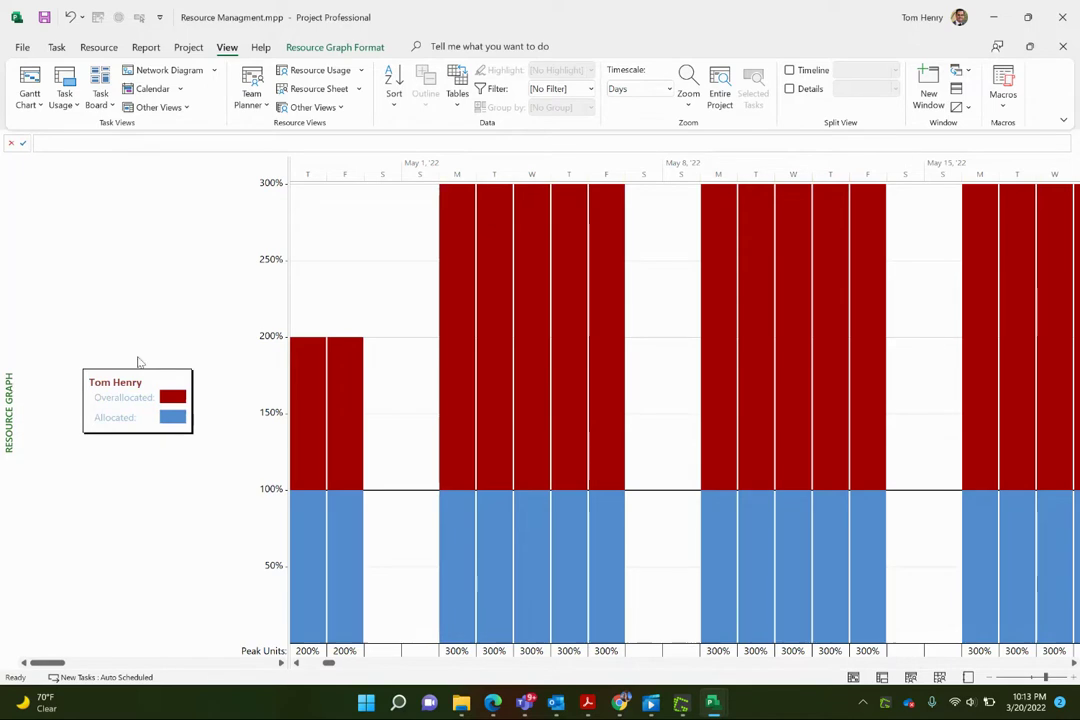
{"action": "scroll", "coordinate": [446, 407], "scroll_direction": "right", "scroll_amount": 2}
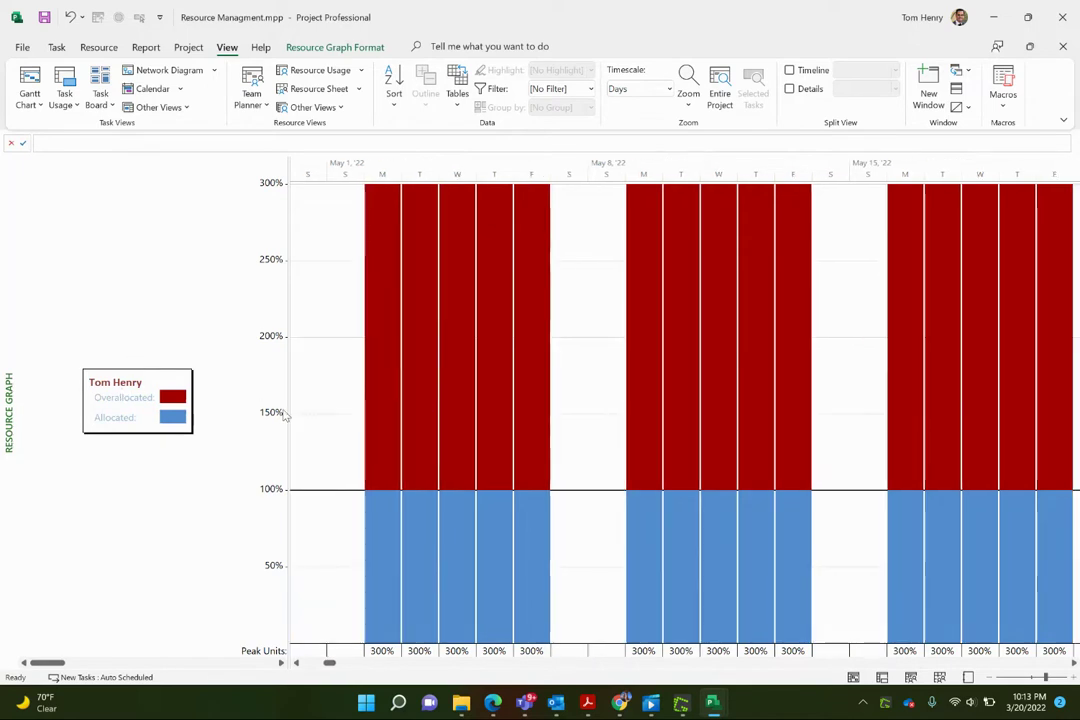
Compare the allocation graphs of the other resources, including Travel and the newly added person.
{"action": "scroll", "coordinate": [284, 415], "scroll_direction": "down", "scroll_amount": 3}
{"action": "scroll", "coordinate": [353, 417], "scroll_direction": "right", "scroll_amount": 5}
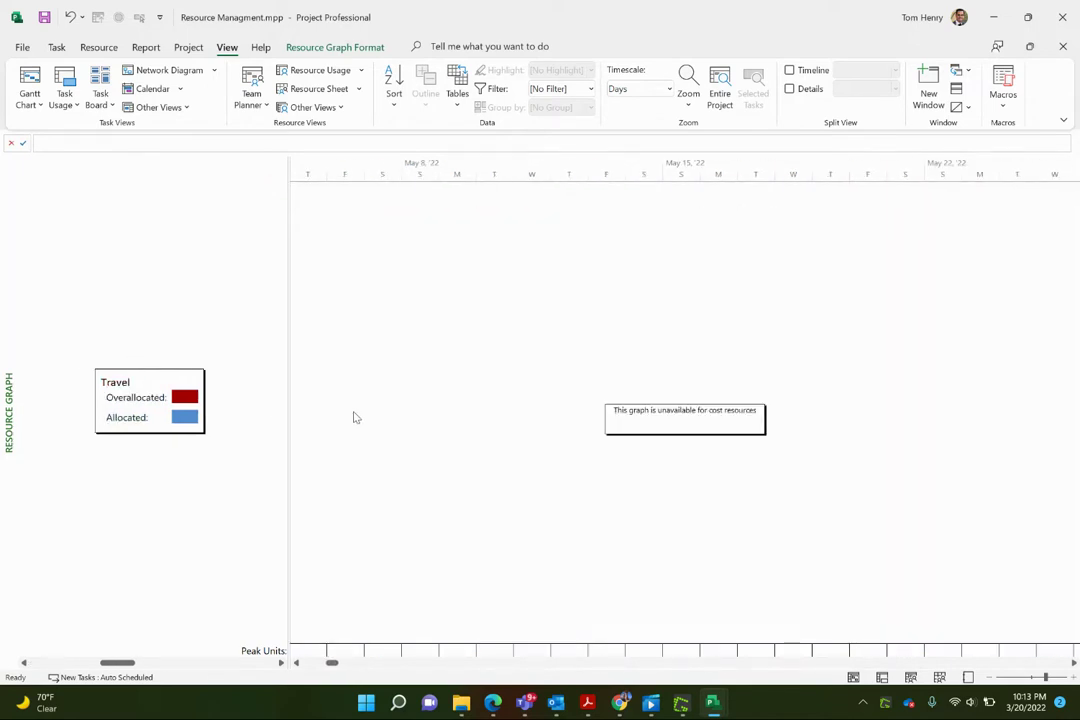
{"action": "scroll", "coordinate": [171, 585], "scroll_direction": "down", "scroll_amount": 4}
{"action": "scroll", "coordinate": [171, 586], "scroll_direction": "up", "scroll_amount": 3}
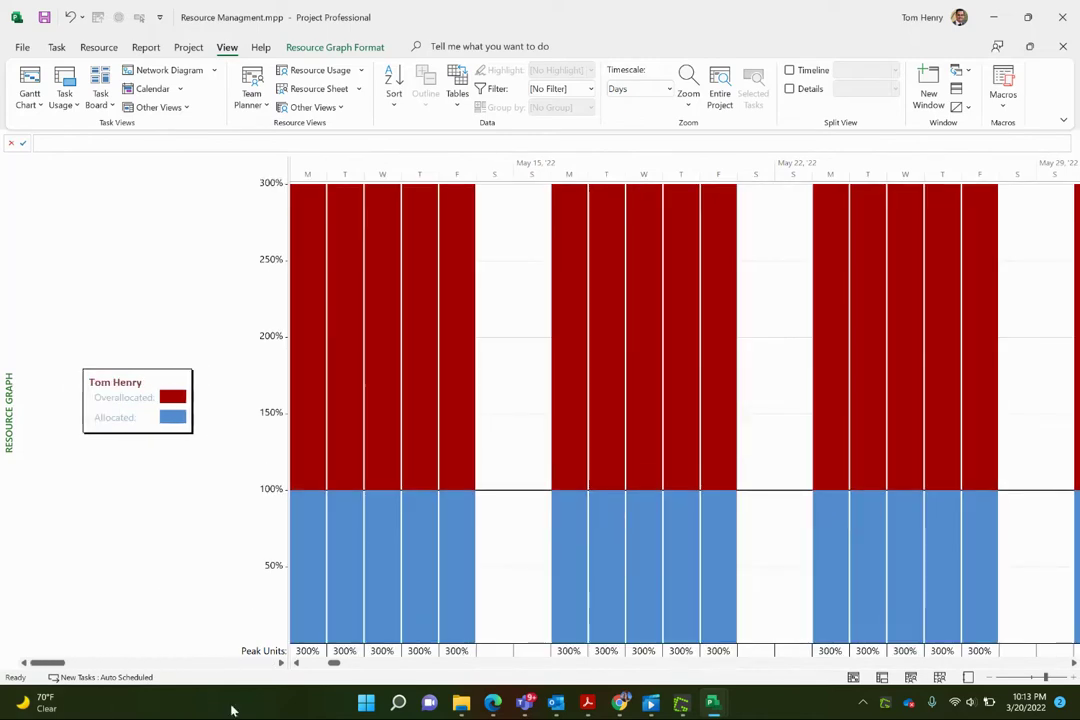
{"action": "scroll", "coordinate": [240, 562], "scroll_direction": "down", "scroll_amount": 2}
{"action": "scroll", "coordinate": [281, 665], "scroll_direction": "down", "scroll_amount": 2}
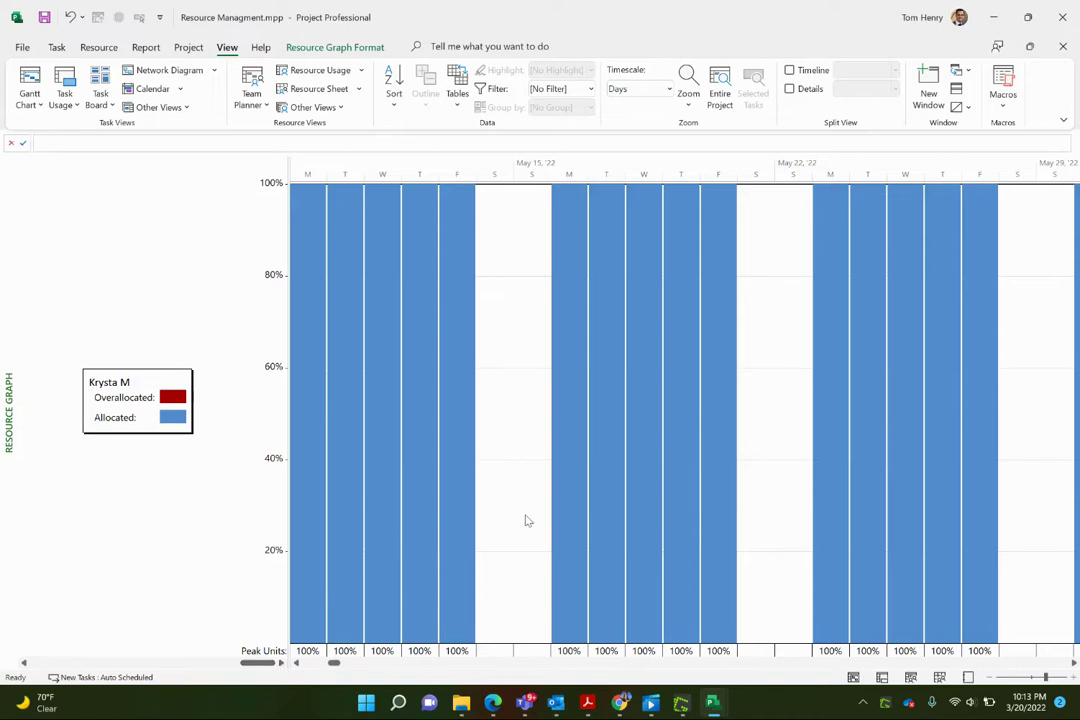
{"action": "scroll", "coordinate": [527, 519], "scroll_direction": "left", "scroll_amount": 5}
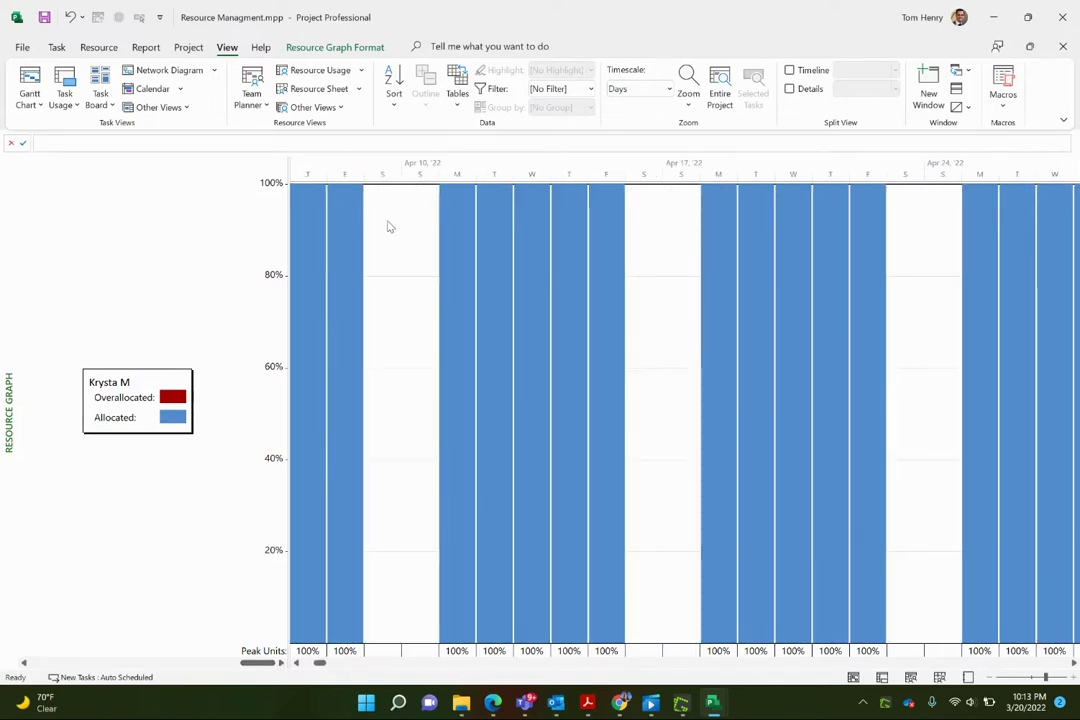
{"action": "scroll", "coordinate": [436, 366], "scroll_direction": "up", "scroll_amount": 4}
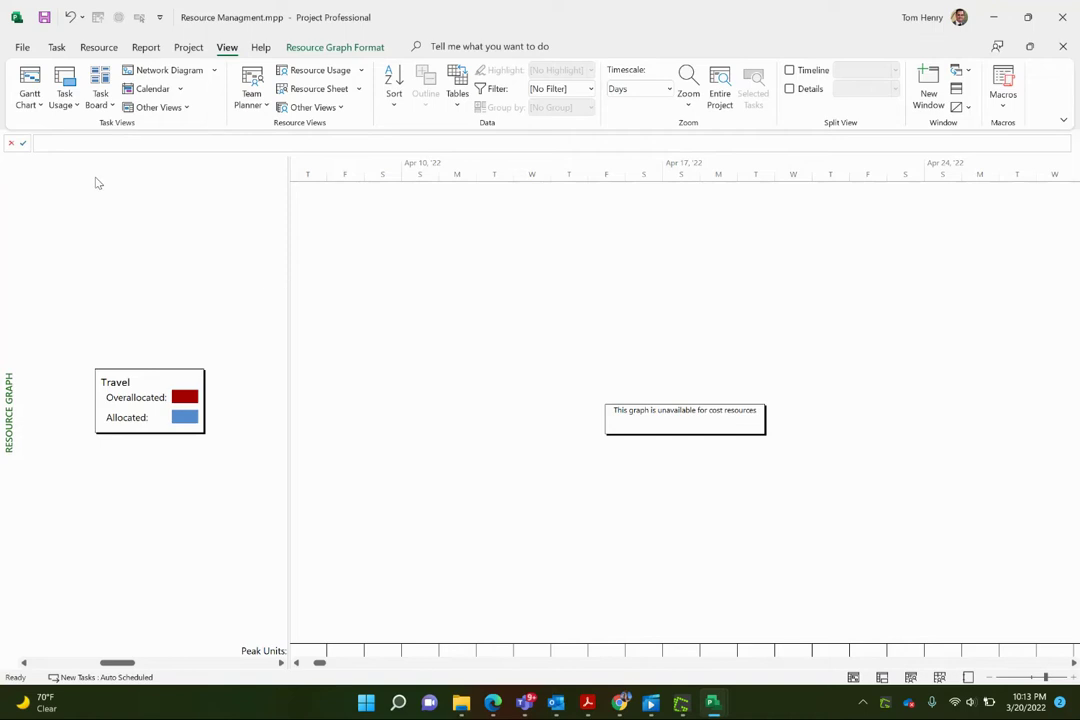
Open the Task Usage view and review the resources assigned to Event Planning, Logistics and Real Estate.
{"action": "left_click", "coordinate": [30, 80]}
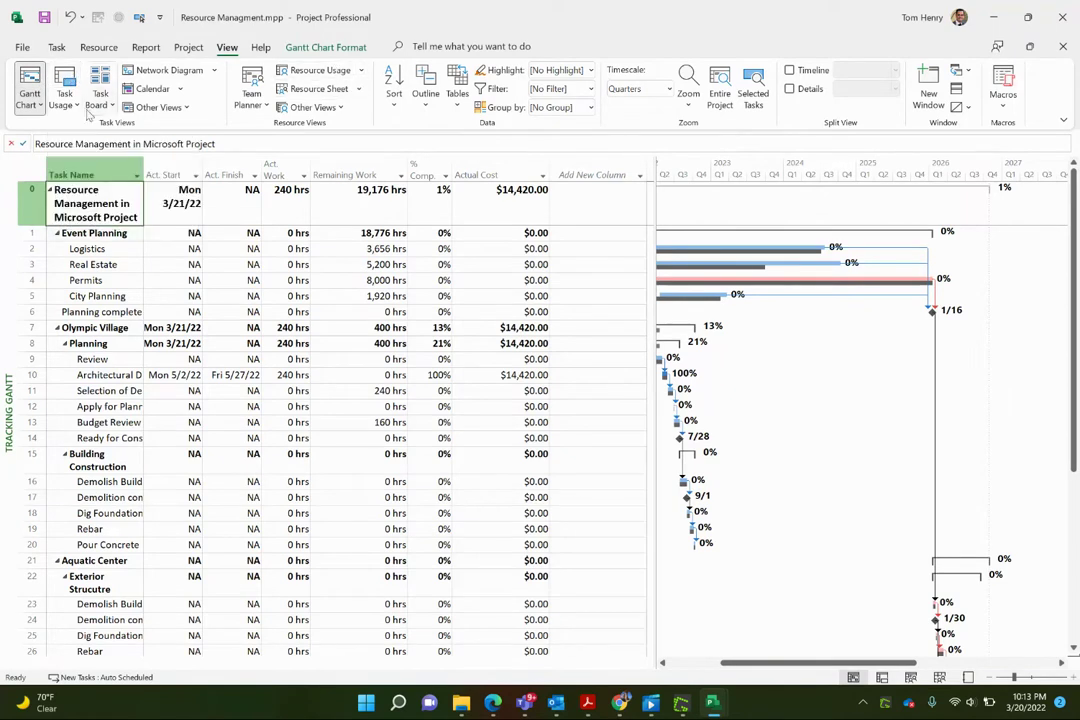
{"action": "left_click", "coordinate": [64, 80]}
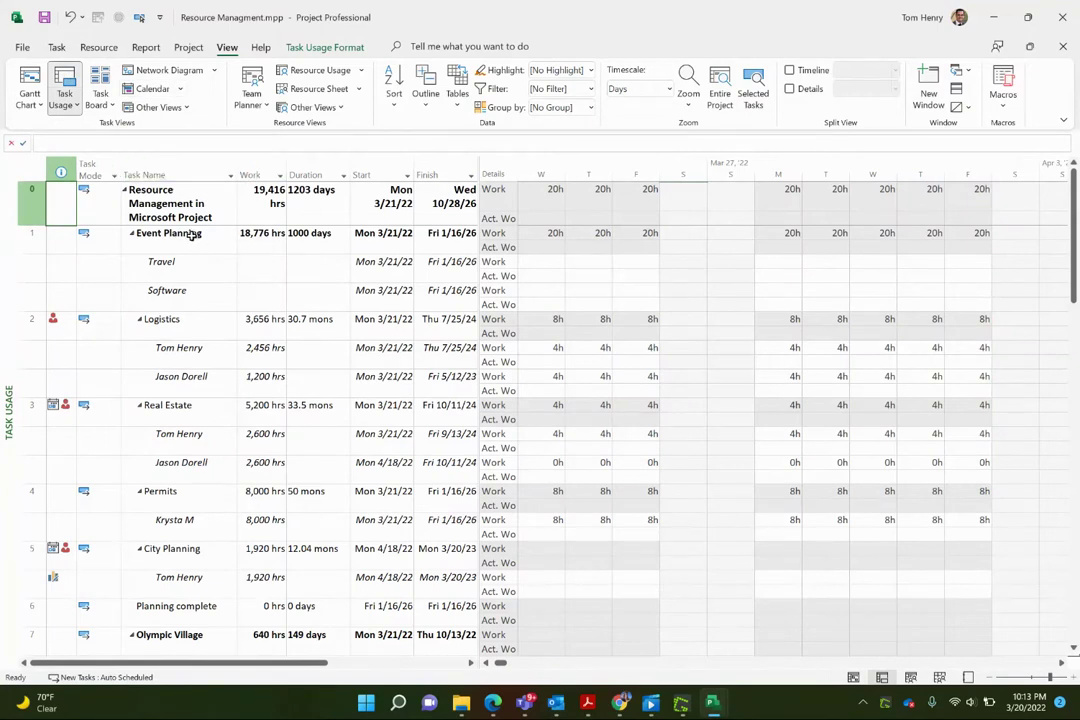
{"action": "left_click", "coordinate": [200, 263]}
{"action": "left_click", "coordinate": [204, 292]}
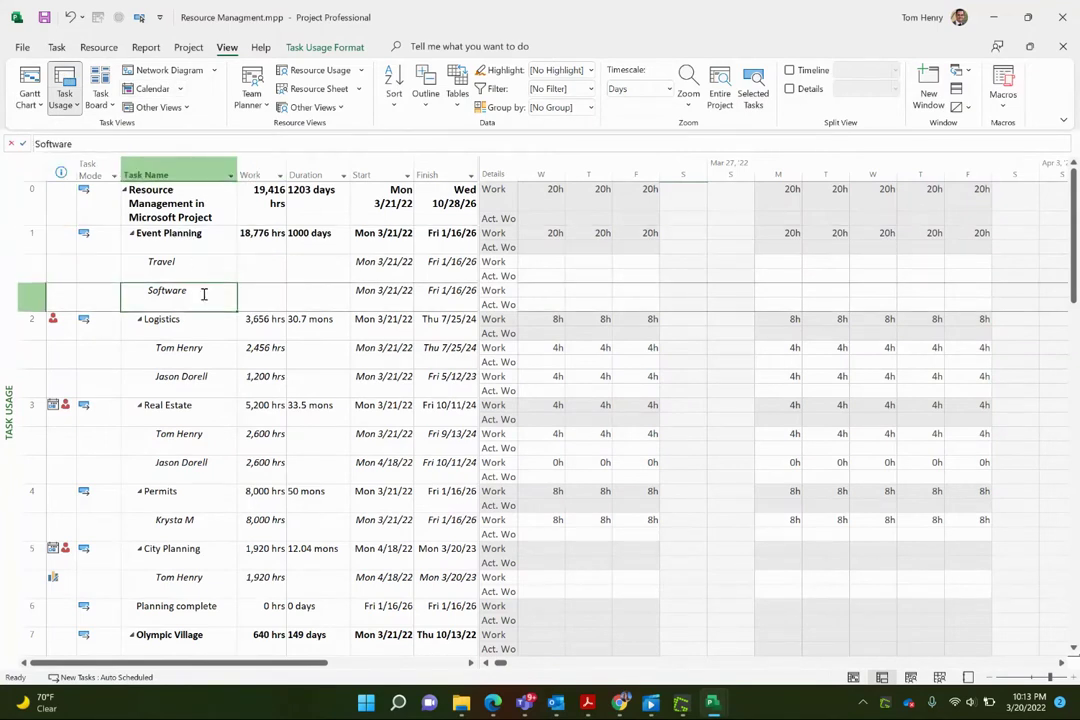
{"action": "left_click", "coordinate": [204, 262]}
{"action": "left_click", "coordinate": [194, 334]}
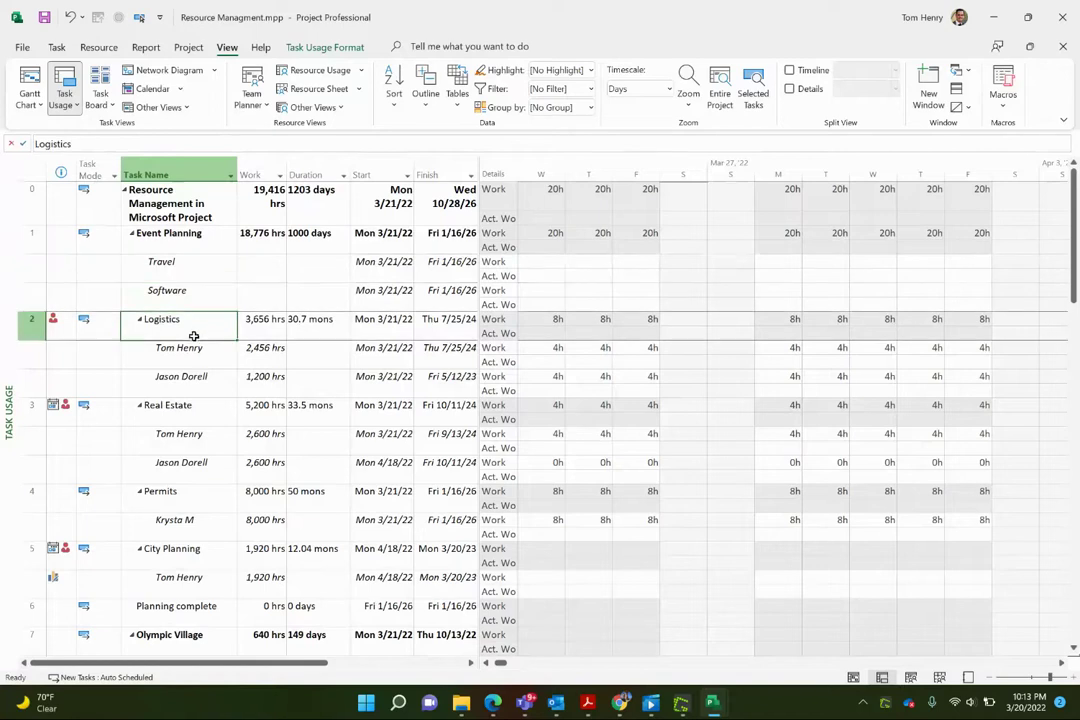
{"action": "left_click", "coordinate": [189, 351]}
{"action": "left_click", "coordinate": [195, 380]}
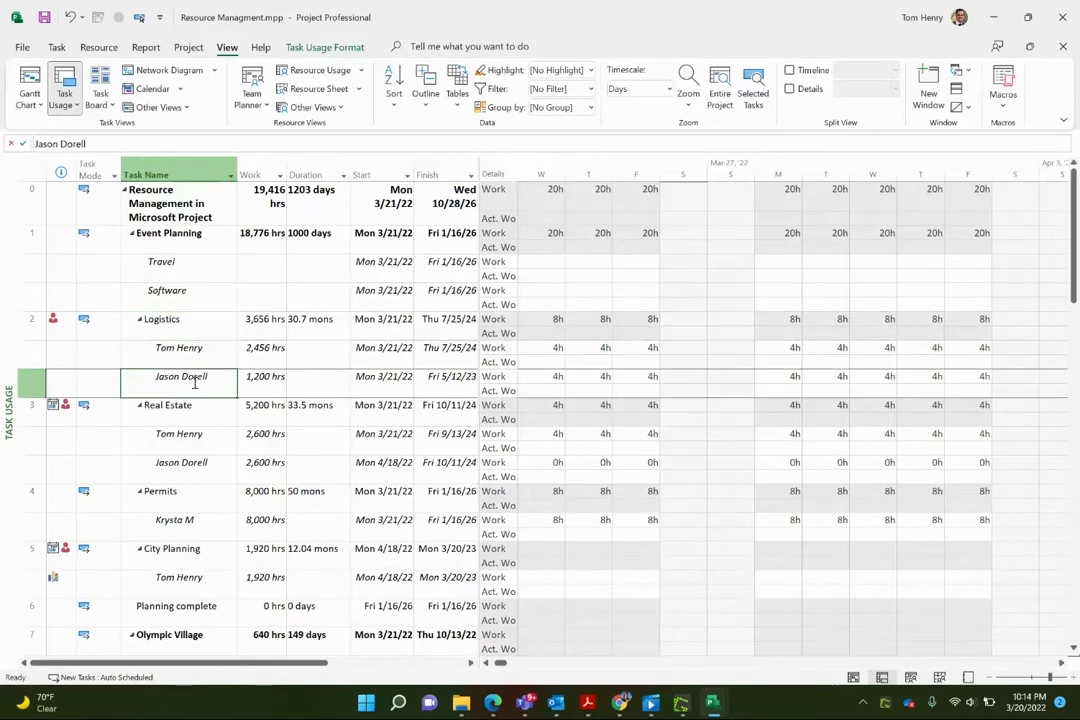
{"action": "left_click", "coordinate": [176, 408]}
{"action": "left_click", "coordinate": [165, 435]}
{"action": "left_click", "coordinate": [184, 464]}
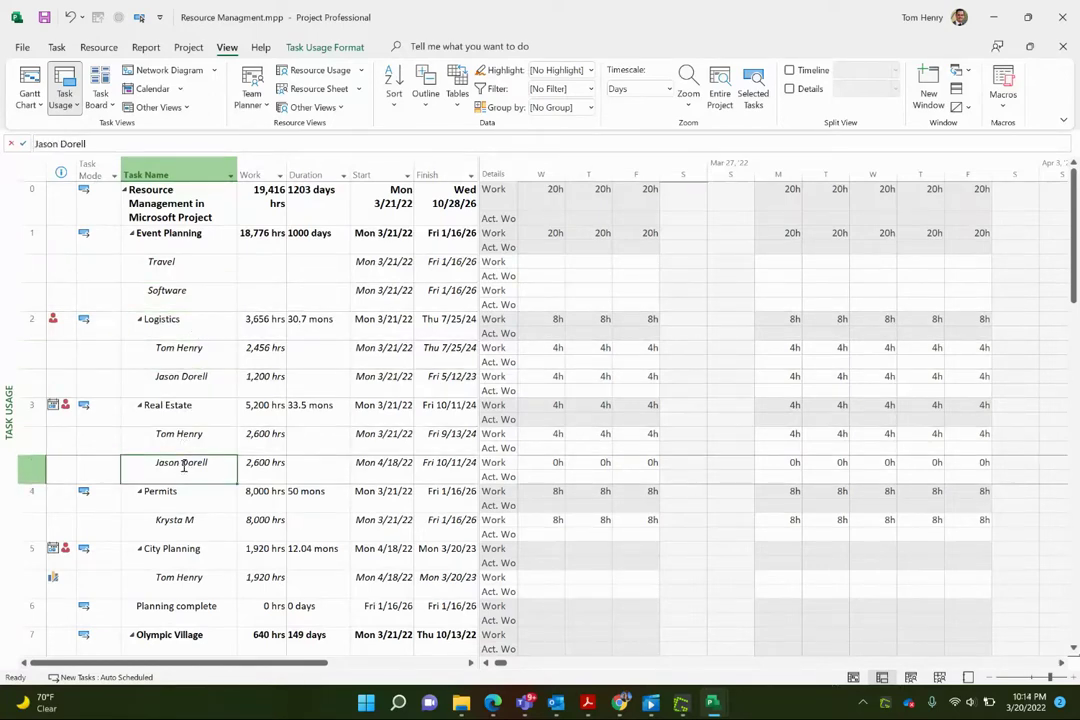
Collapse the task outline to Level 1 and review the Event Planning and Olympic Village summary rows.
{"action": "left_click", "coordinate": [426, 94]}
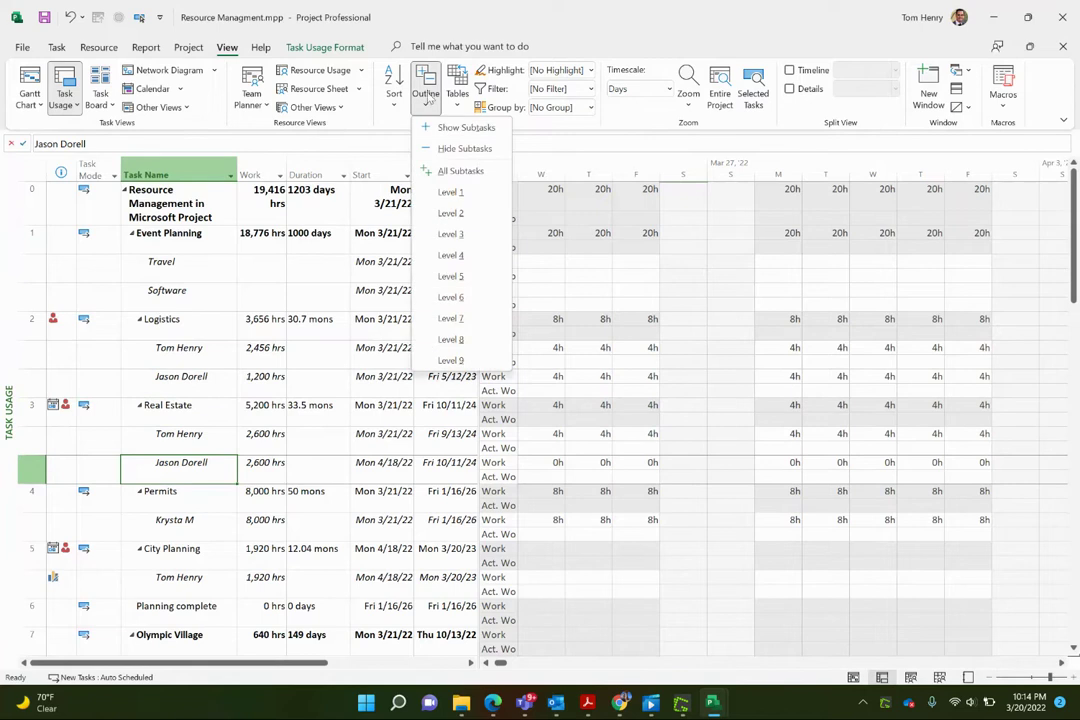
{"action": "left_click", "coordinate": [455, 192]}
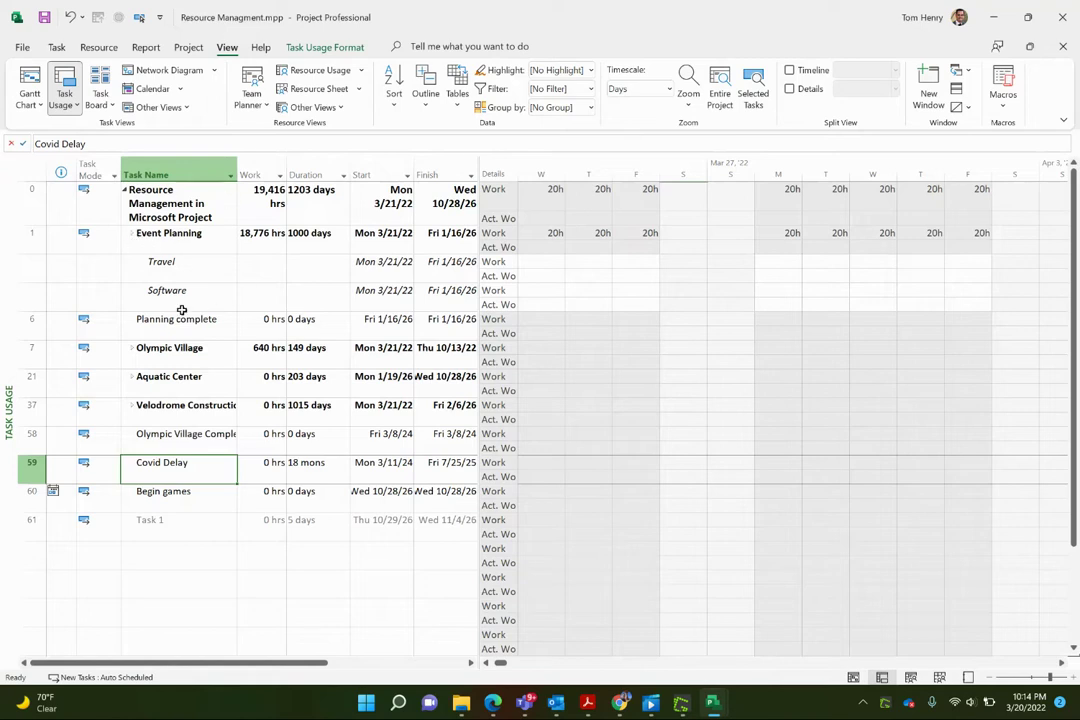
{"action": "left_click", "coordinate": [188, 273]}
{"action": "left_click", "coordinate": [199, 303]}
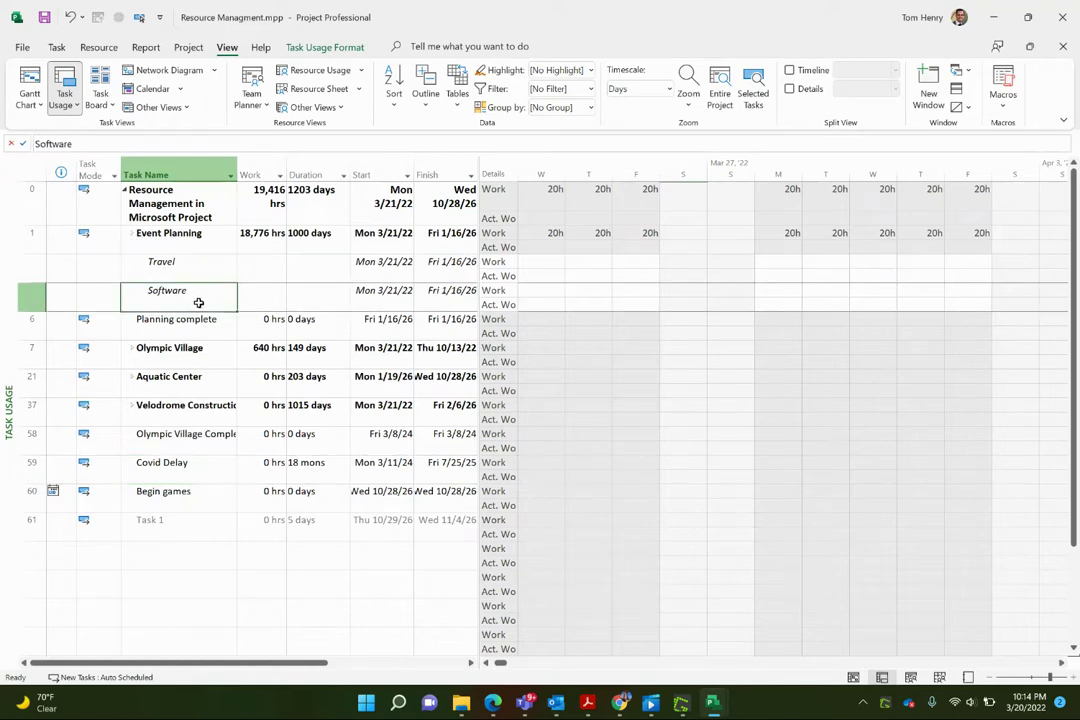
{"action": "left_click", "coordinate": [204, 238]}
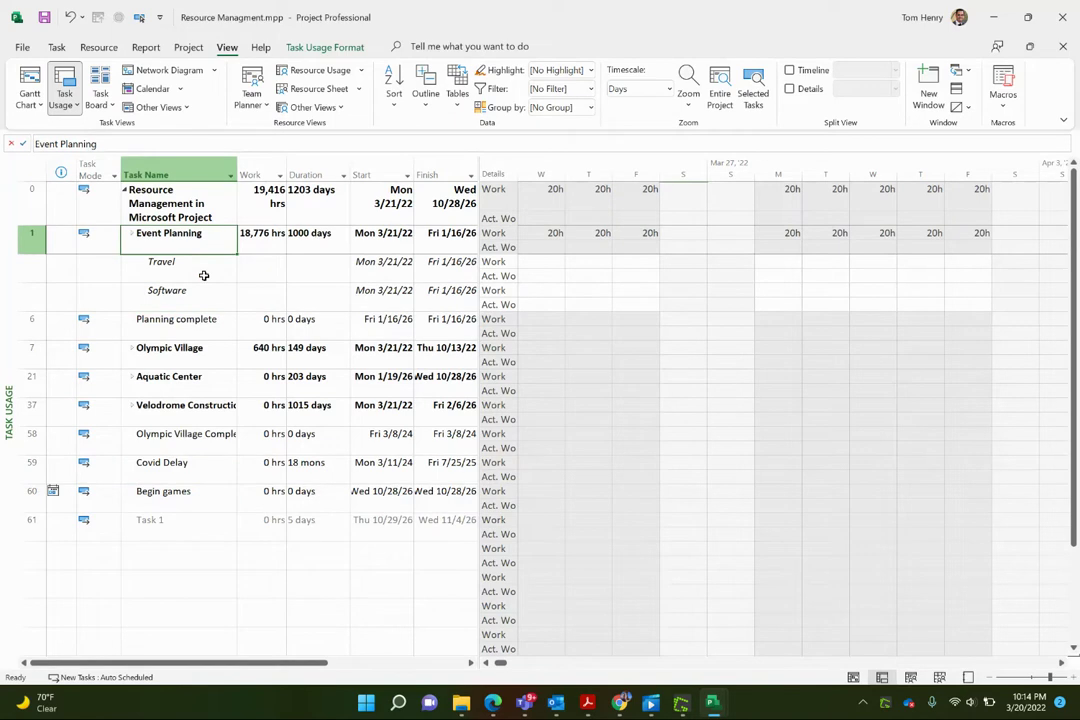
{"action": "left_click", "coordinate": [200, 325]}
{"action": "left_click", "coordinate": [204, 348]}
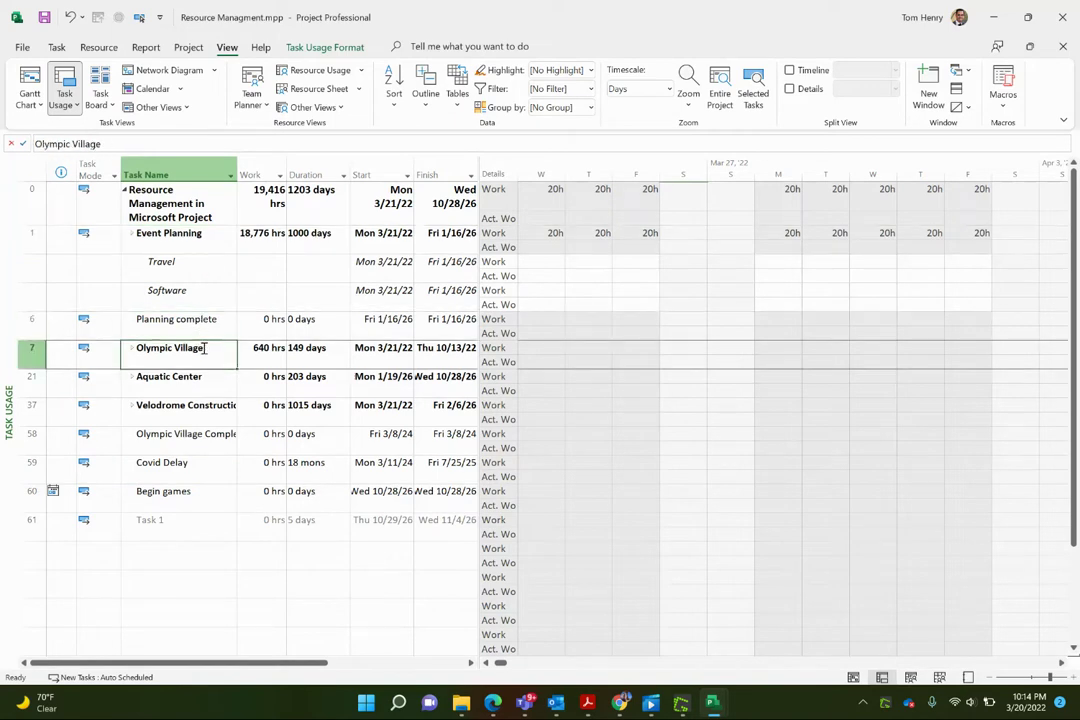
Expand the Olympic Village summary task and review the resource assignments under its Architectural Design task.
{"action": "left_click", "coordinate": [131, 349]}
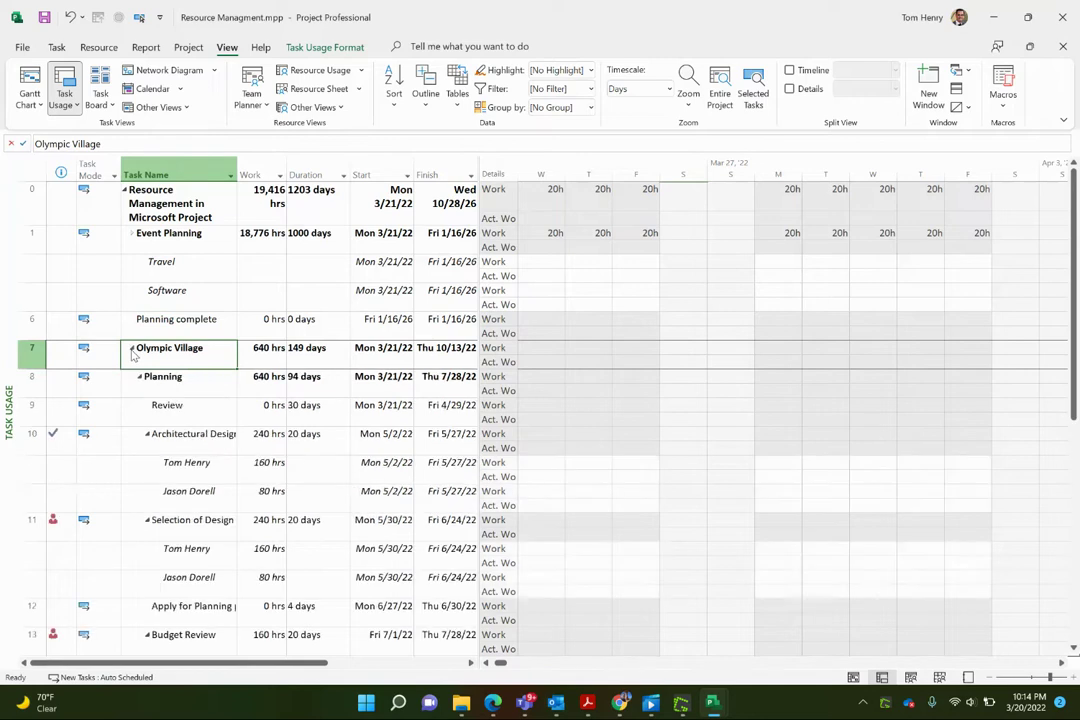
{"action": "left_click", "coordinate": [169, 408]}
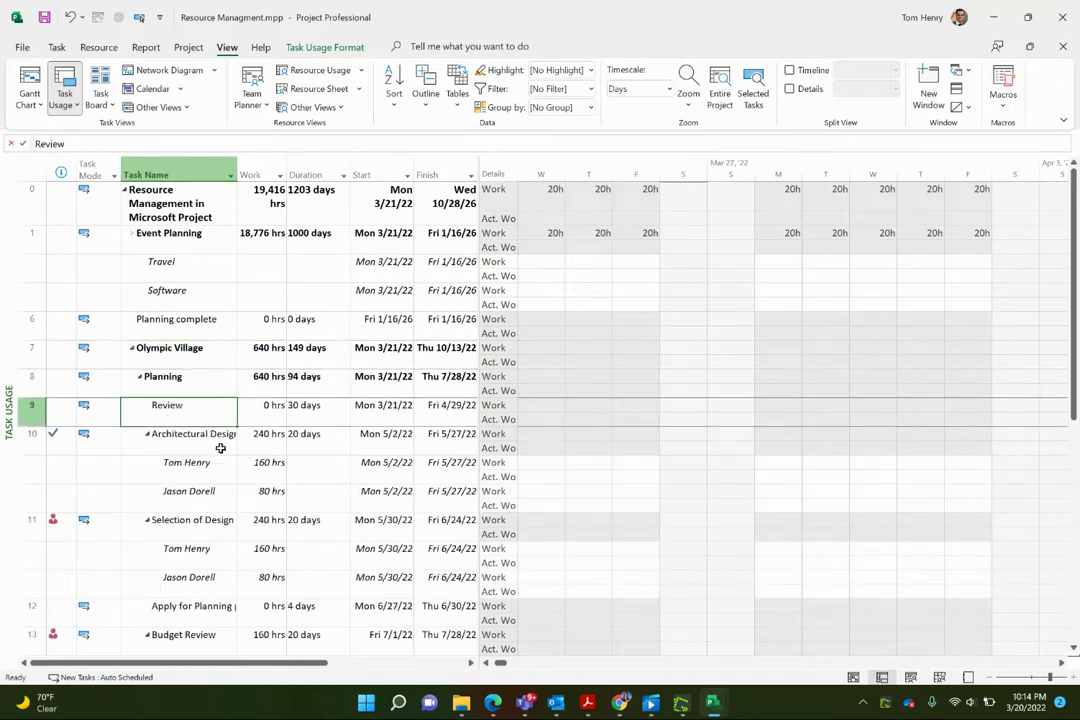
{"action": "left_click", "coordinate": [220, 461]}
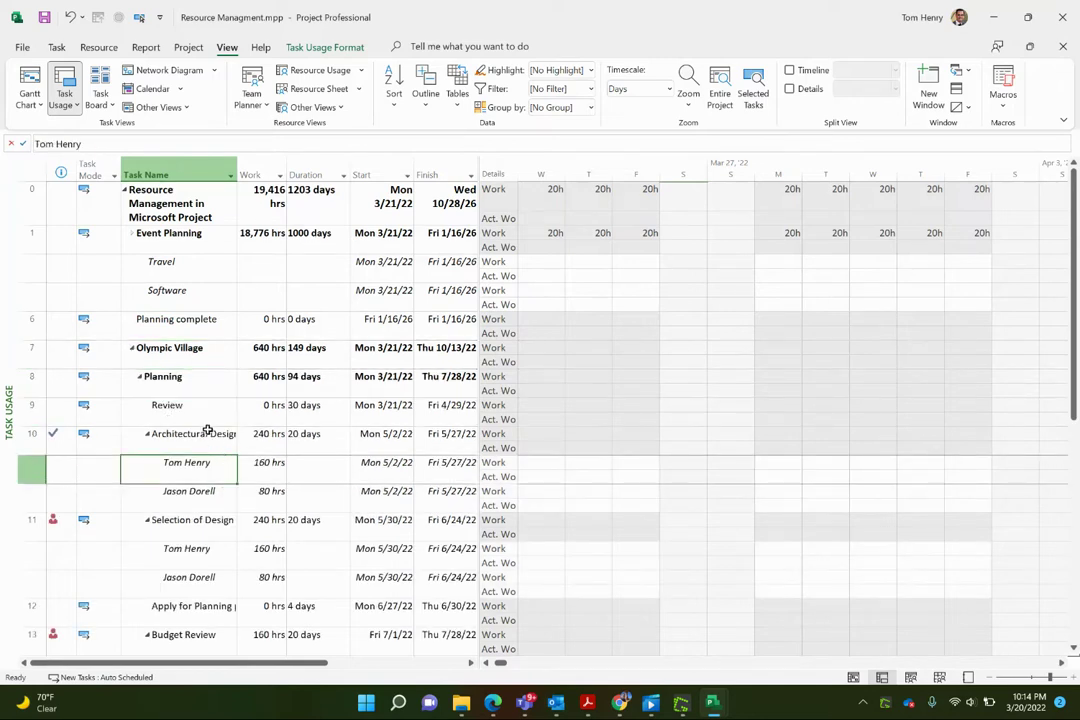
{"action": "left_click", "coordinate": [204, 490]}
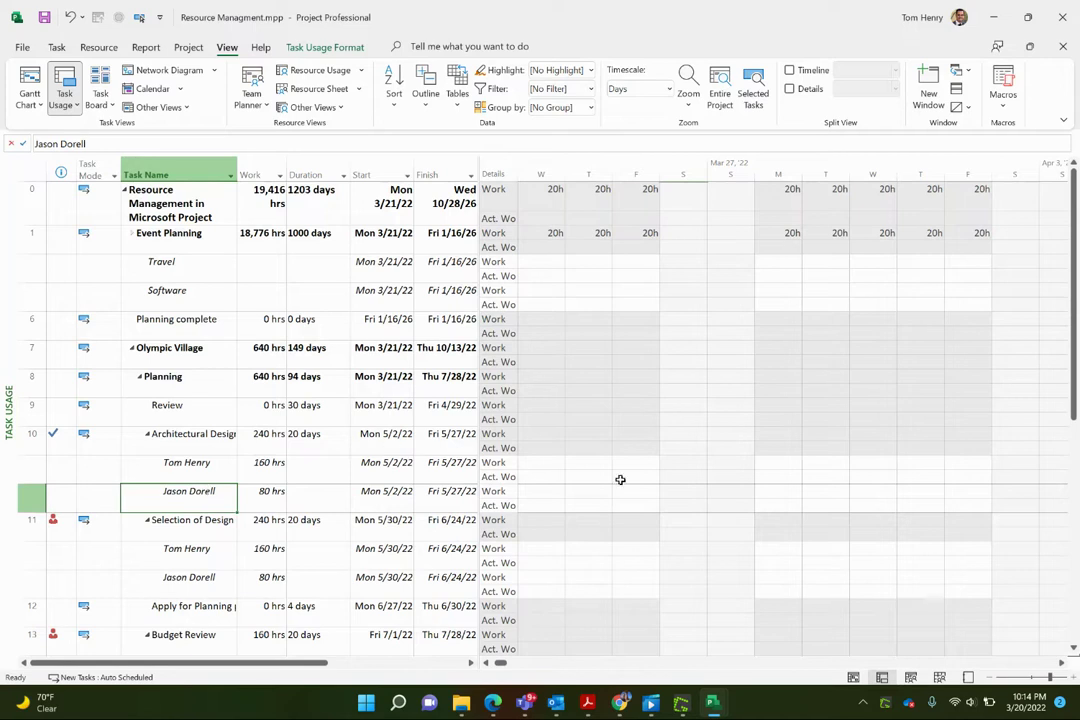
Set the first resource's work on the Architectural Design task to 4 hours for Monday, May 2, 2022.
{"action": "scroll", "coordinate": [640, 478], "scroll_direction": "left", "scroll_amount": 3}
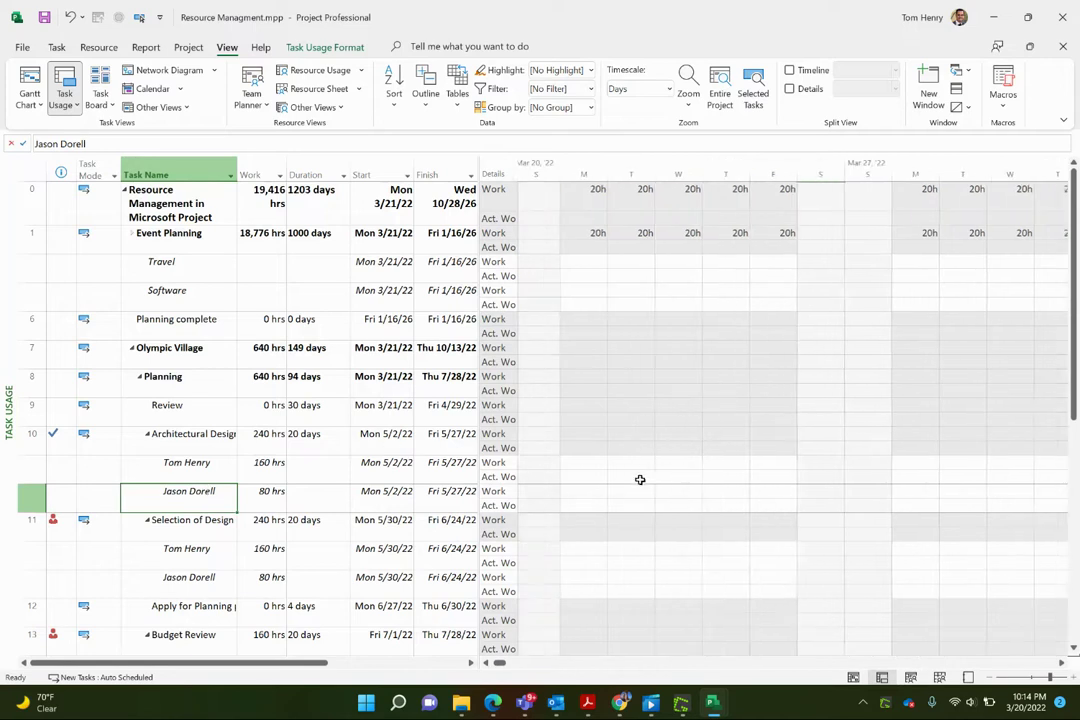
{"action": "left_click", "coordinate": [217, 466]}
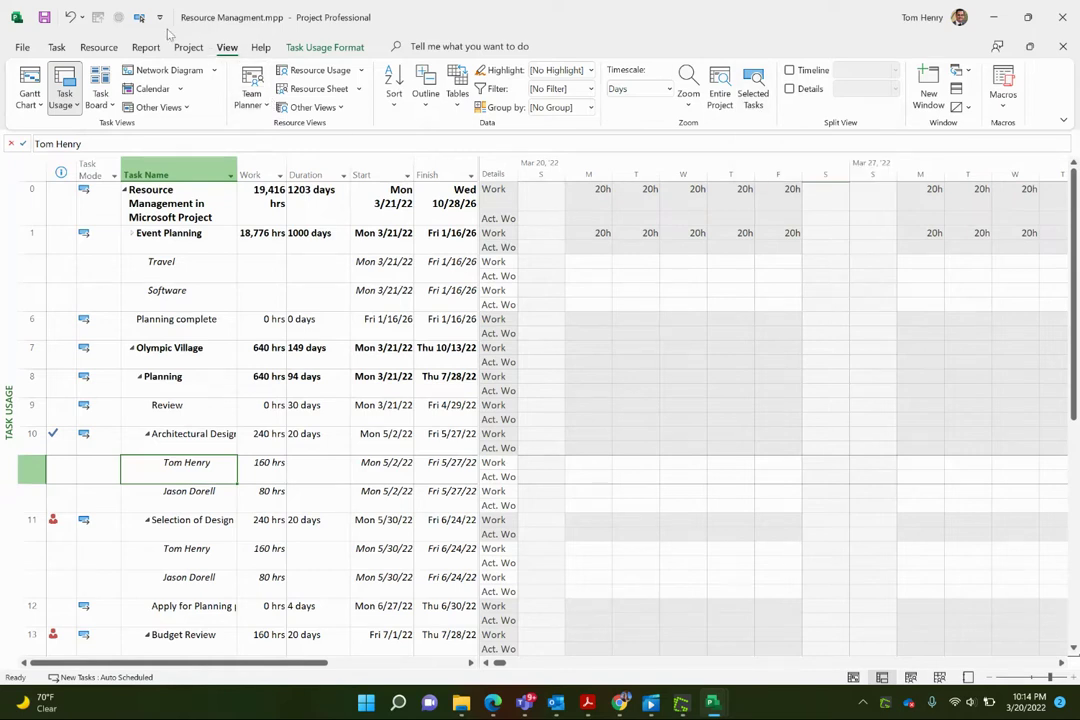
{"action": "left_click", "coordinate": [139, 19]}
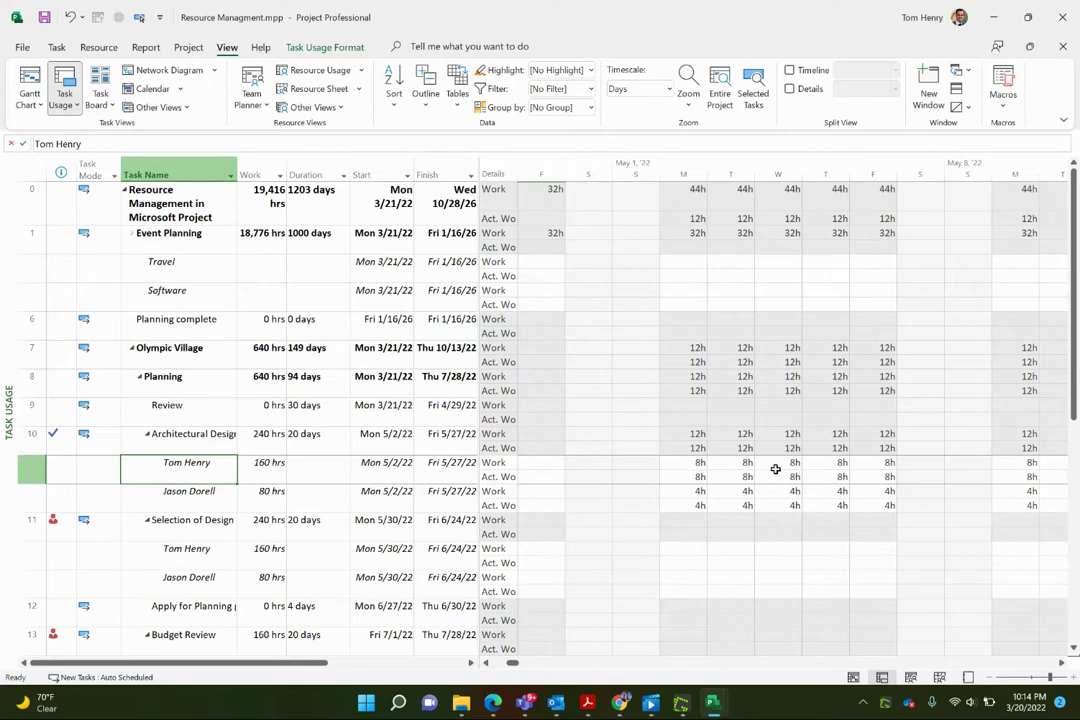
{"action": "left_click", "coordinate": [699, 464]}
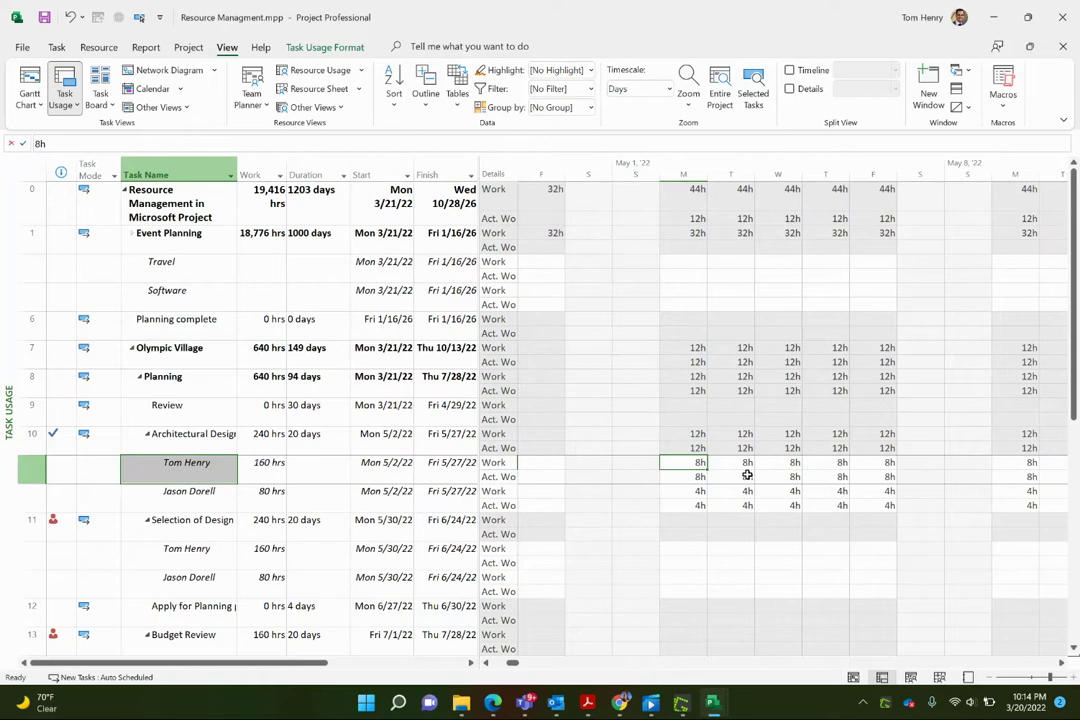
{"action": "type", "text": "4"}
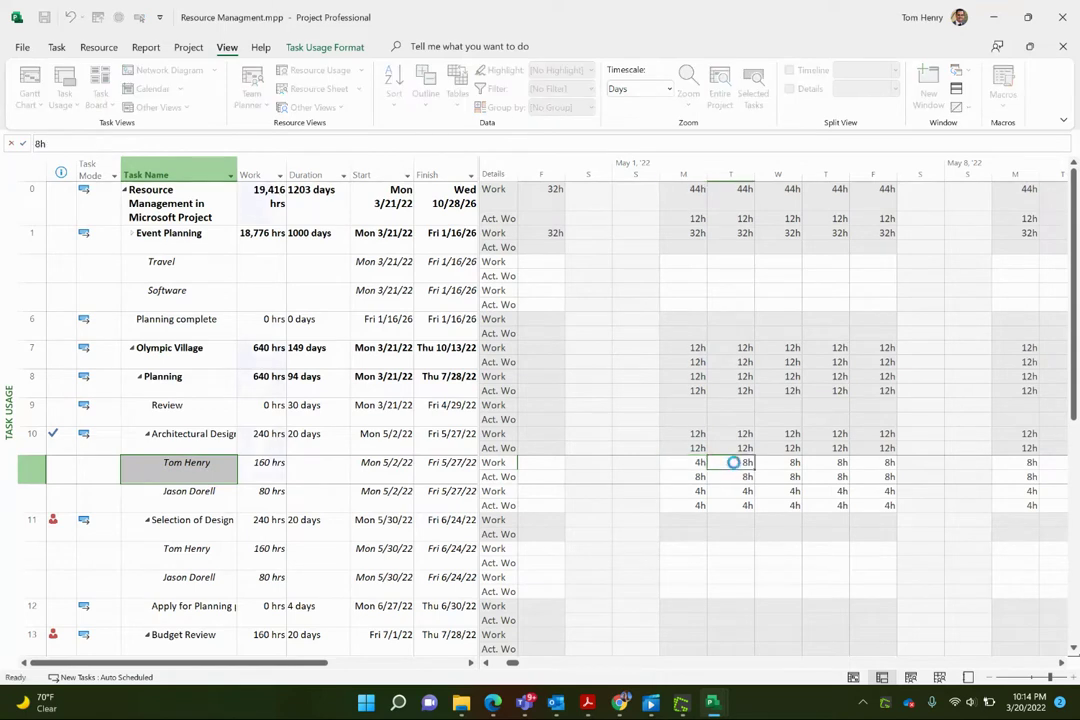
{"action": "left_click", "coordinate": [730, 458]}
{"action": "left_click", "coordinate": [688, 461]}
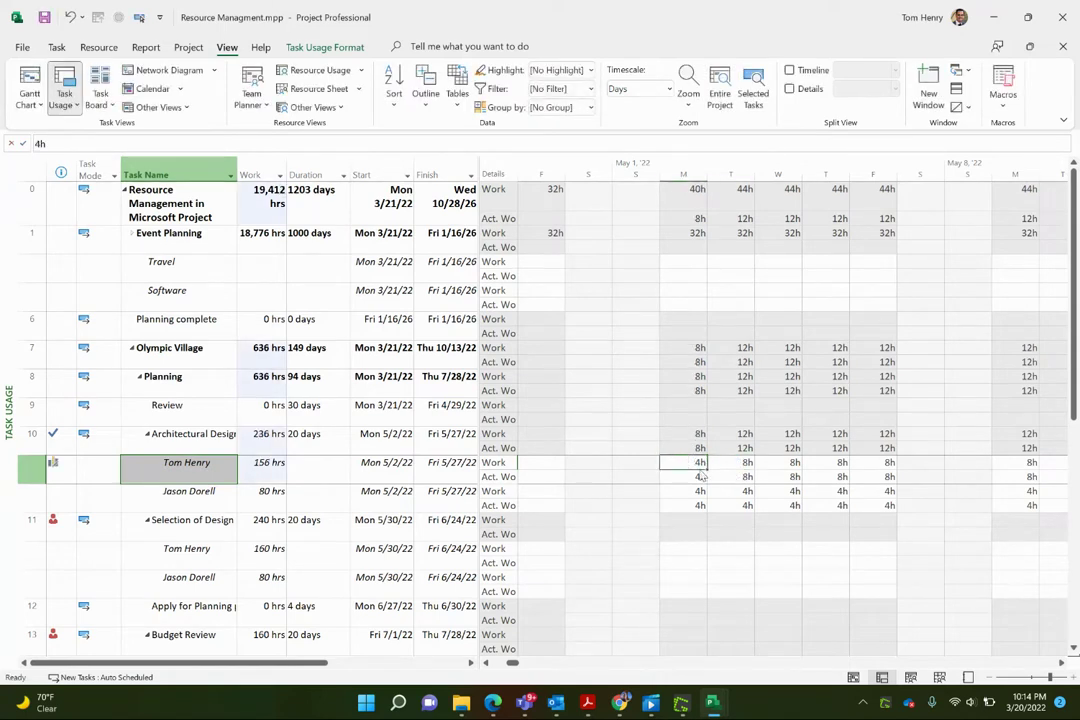
Set the first resource's work on the Architectural Design task to 4 hours for Tuesday, May 3, 2022.
{"action": "left_click", "coordinate": [262, 463]}
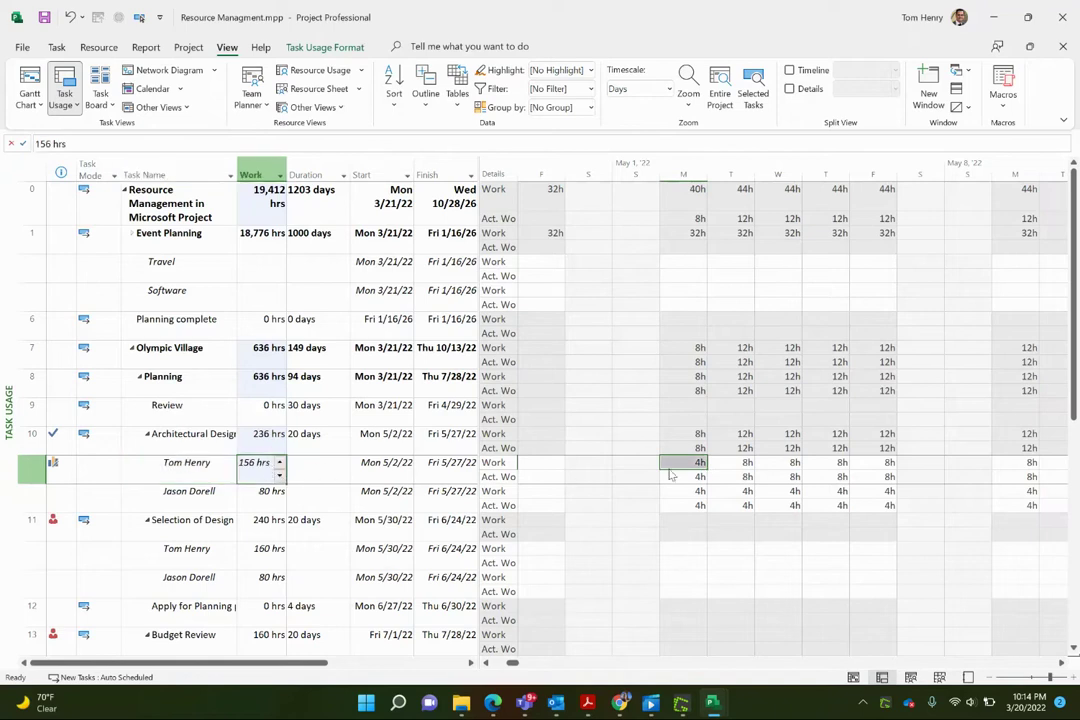
{"action": "left_click", "coordinate": [750, 462]}
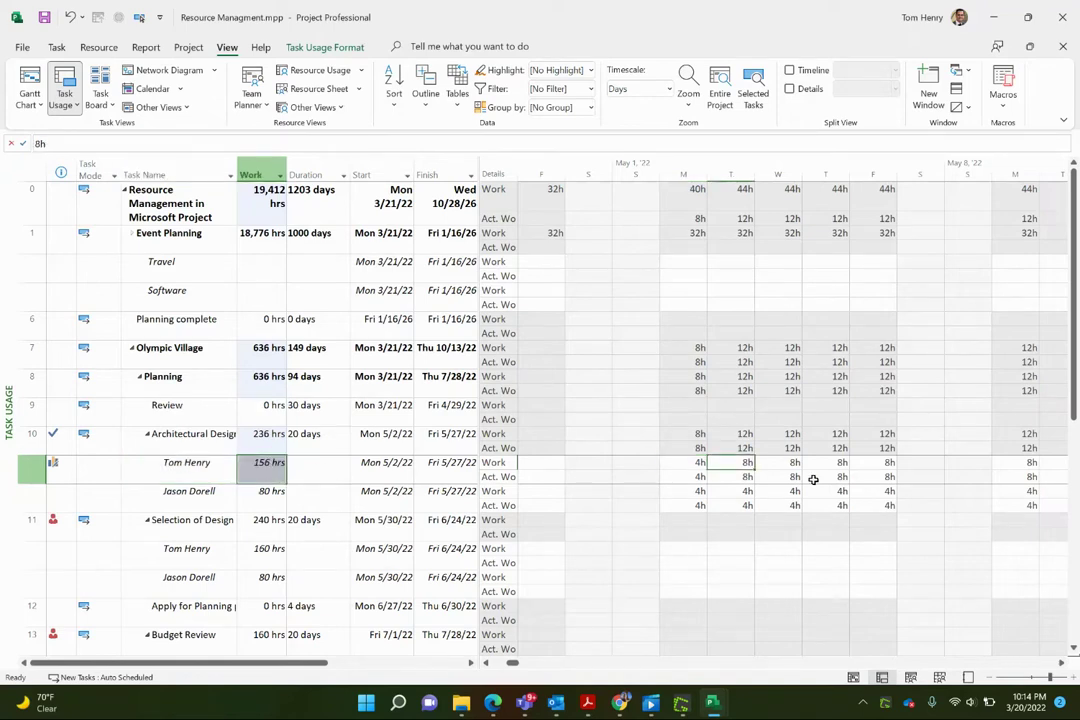
{"action": "type", "text": "4"}
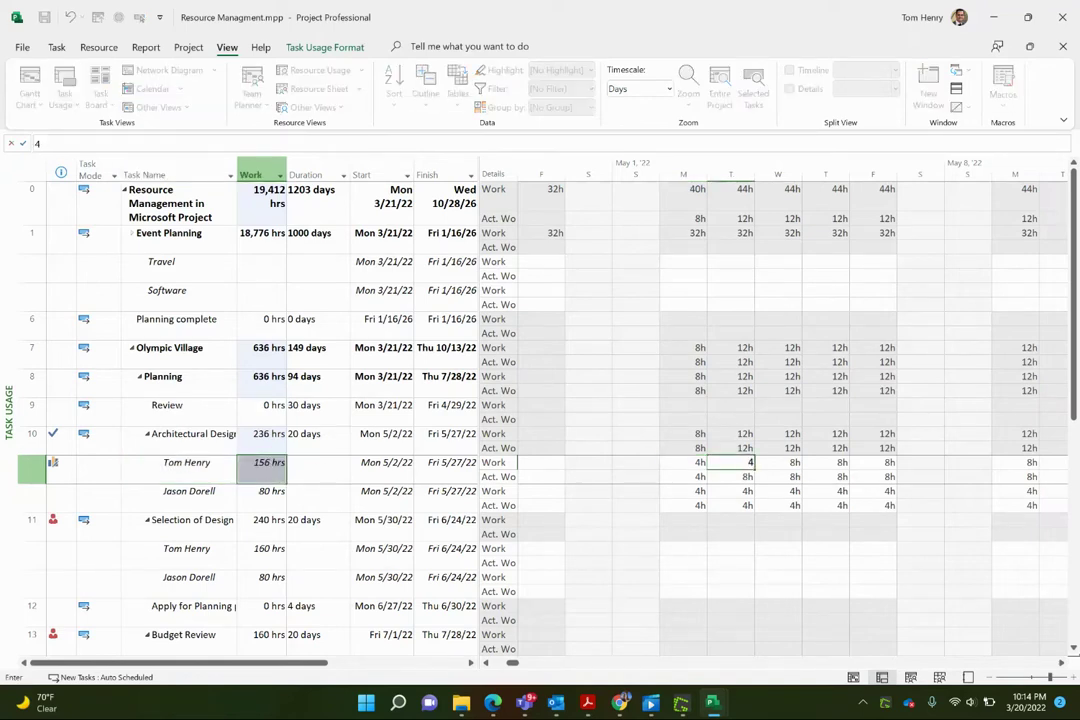
{"action": "left_click", "coordinate": [761, 494]}
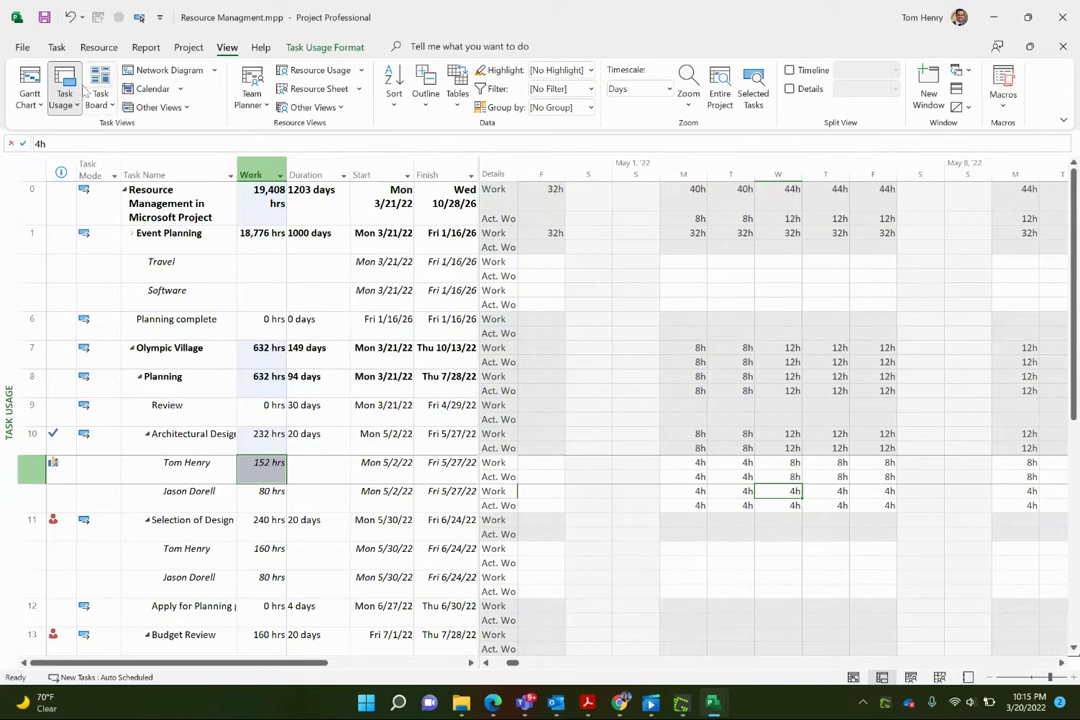
Open the Resource Usage view and bring the first resource's City Planning assignment hours into view in the timescale.
{"action": "left_click", "coordinate": [313, 72]}
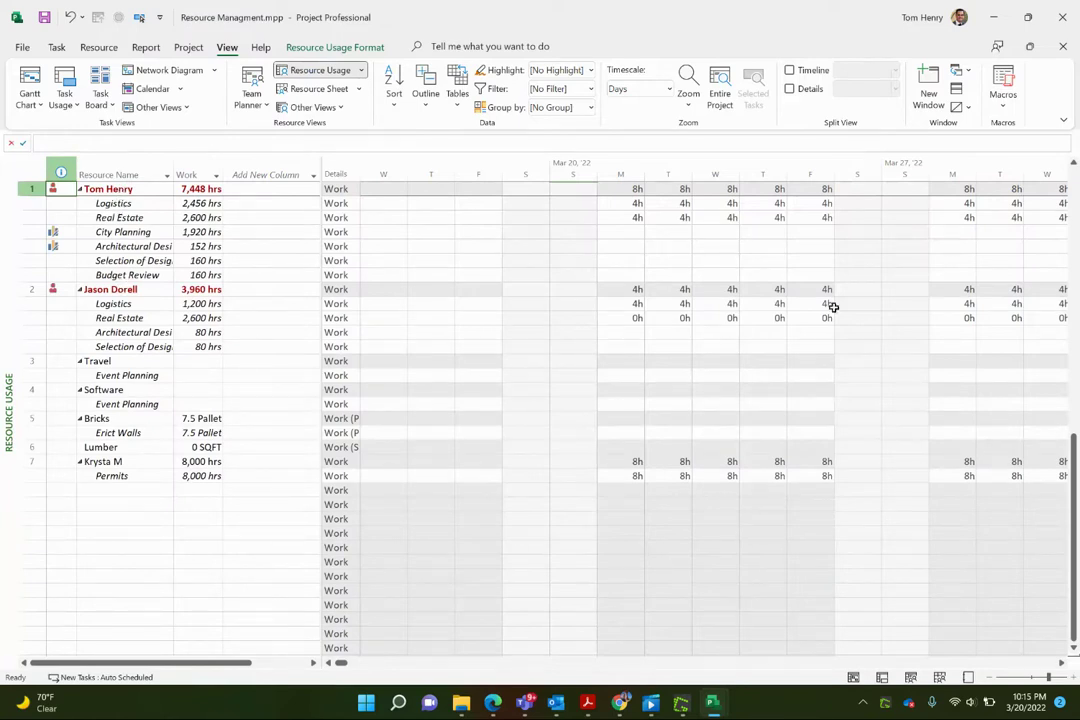
{"action": "left_click", "coordinate": [120, 232]}
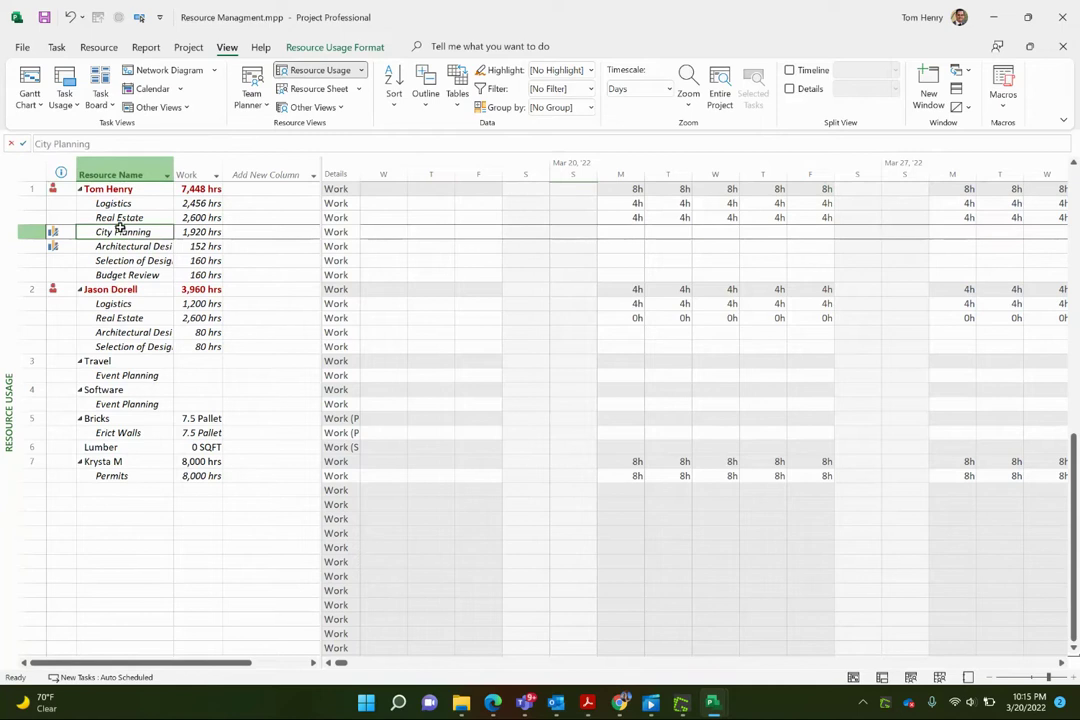
{"action": "left_click", "coordinate": [118, 18]}
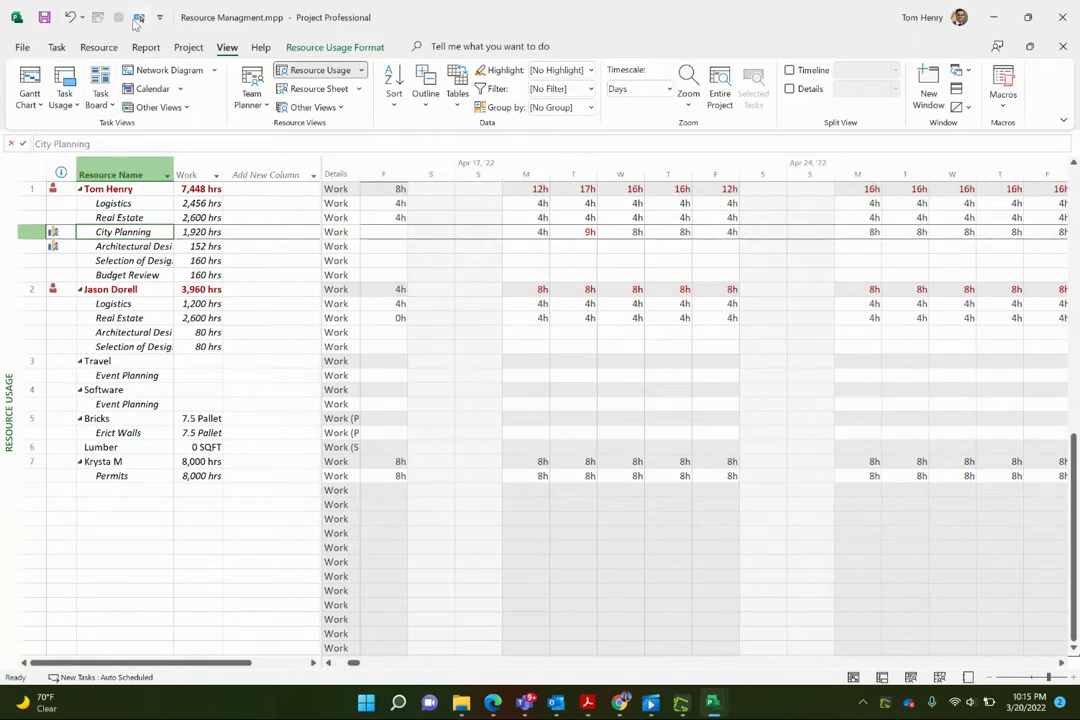
Show the Actual Work field alongside Work in the Resource Usage details.
{"action": "right_click", "coordinate": [341, 232]}
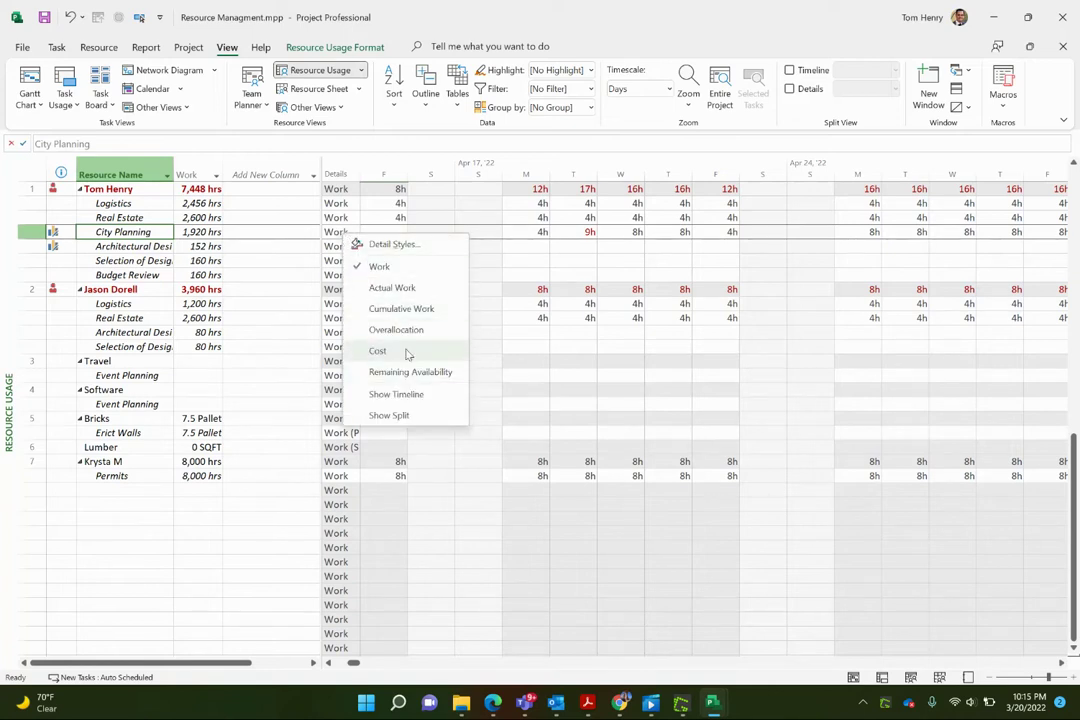
{"action": "left_click", "coordinate": [394, 289]}
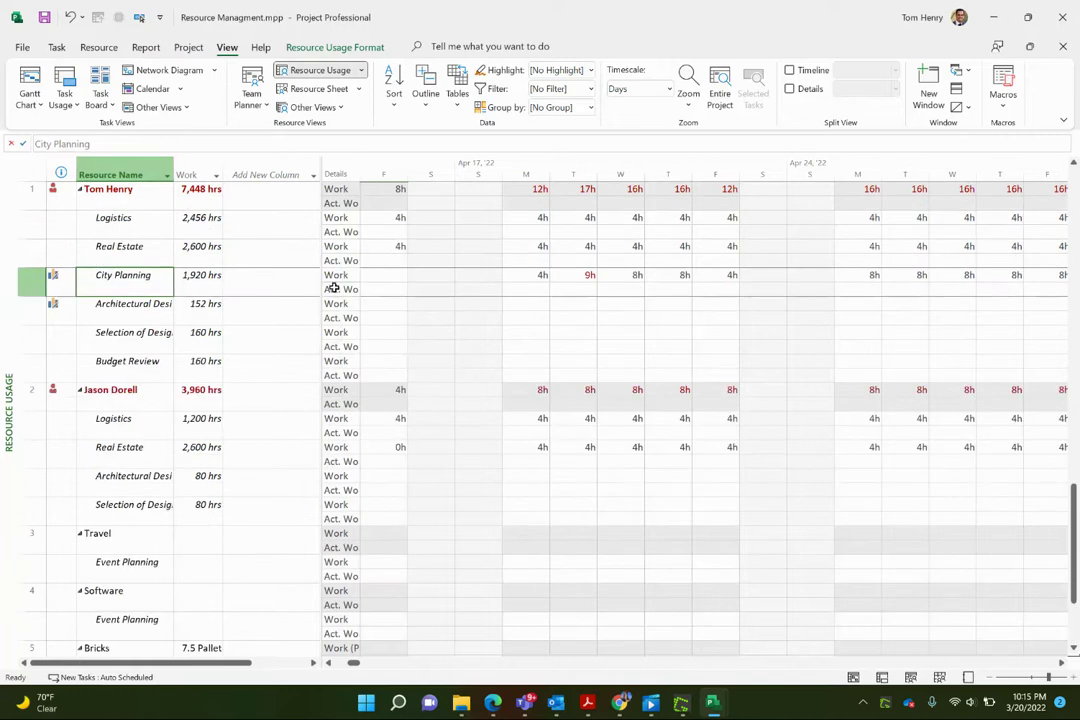
{"action": "left_click", "coordinate": [346, 261]}
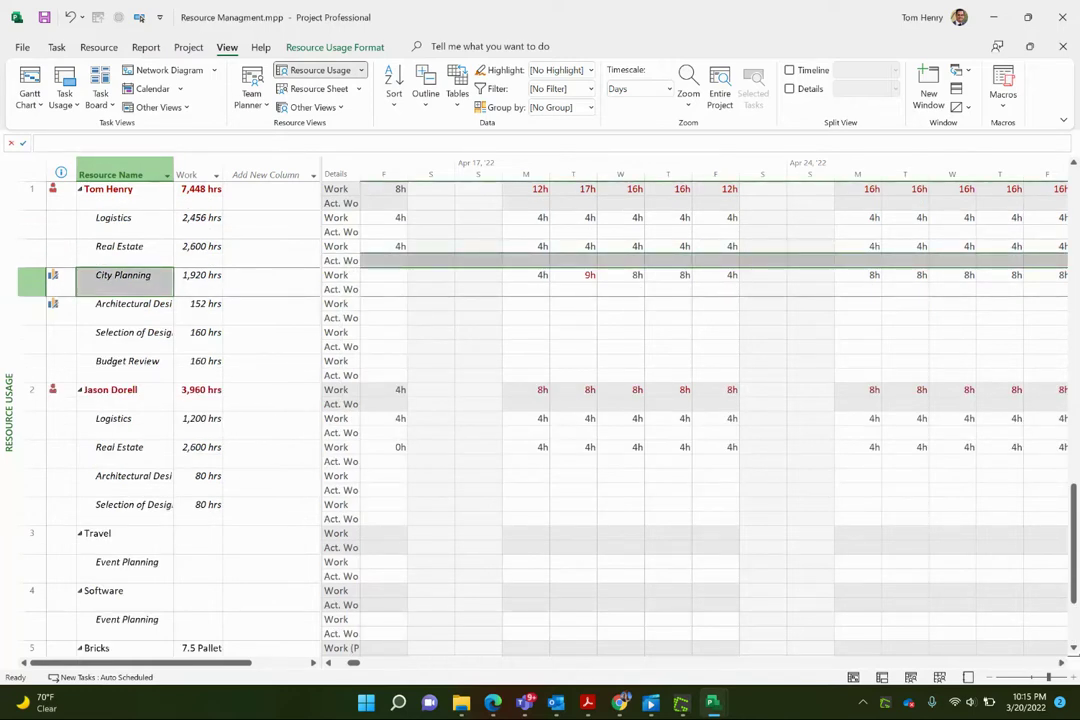
Add the Baseline Work field to the fields shown in the usage details through Detail Styles.
{"action": "right_click", "coordinate": [357, 267]}
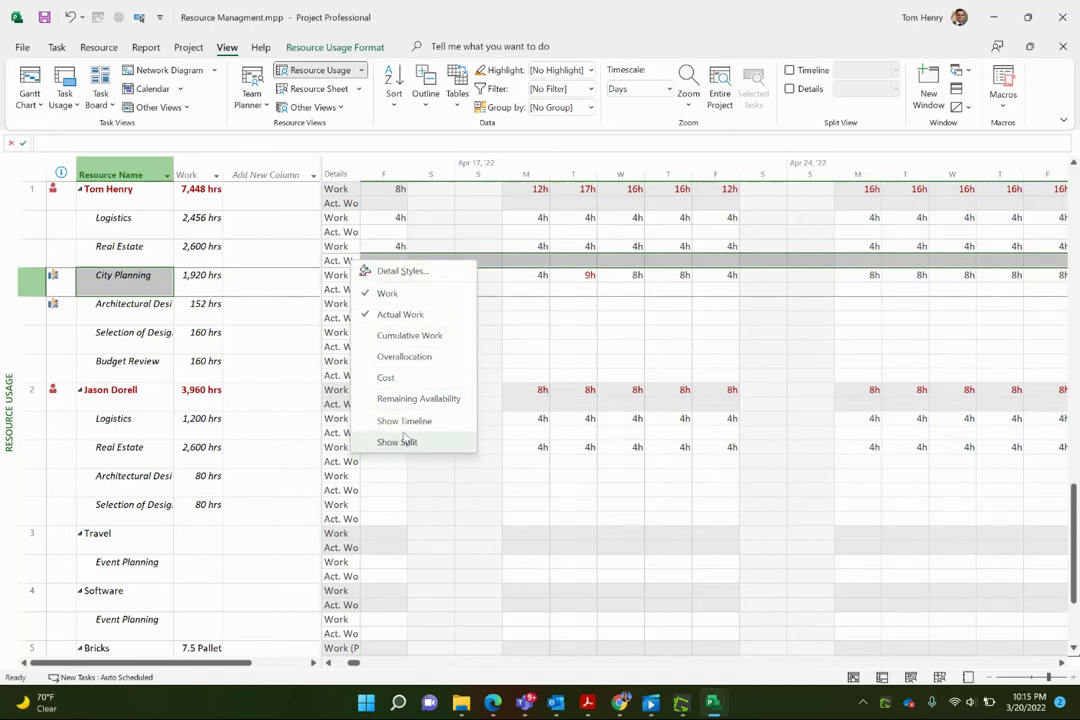
{"action": "left_click", "coordinate": [405, 271]}
{"action": "left_click", "coordinate": [372, 312]}
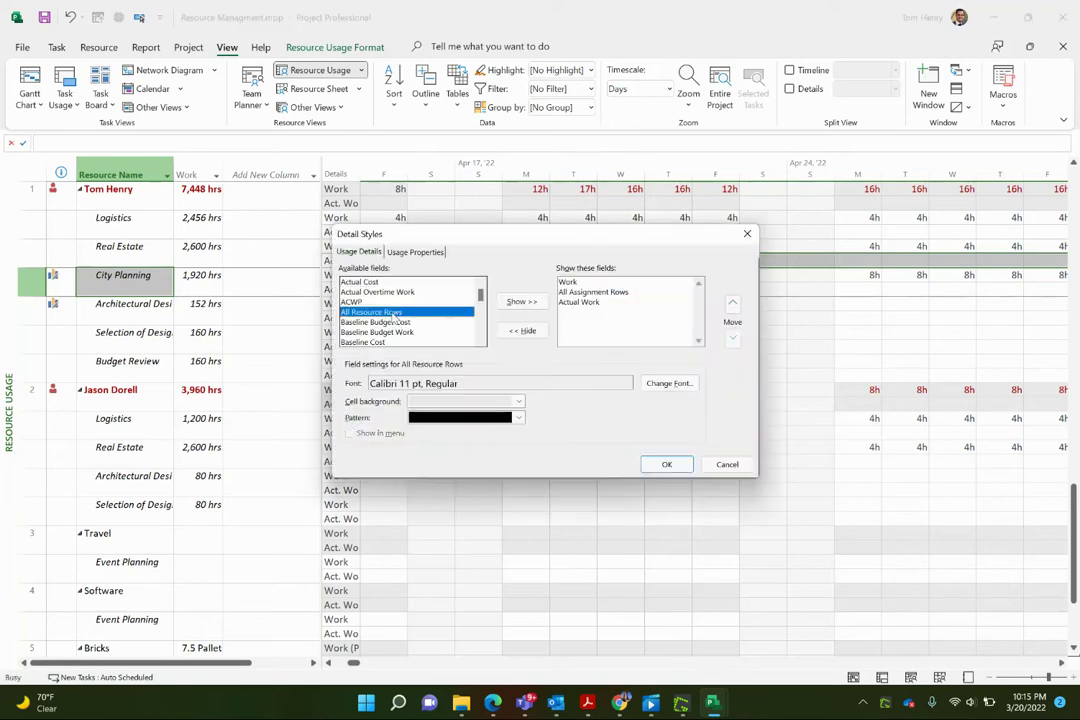
{"action": "left_click", "coordinate": [465, 342]}
{"action": "scroll", "coordinate": [479, 343], "scroll_direction": "down", "scroll_amount": 1}
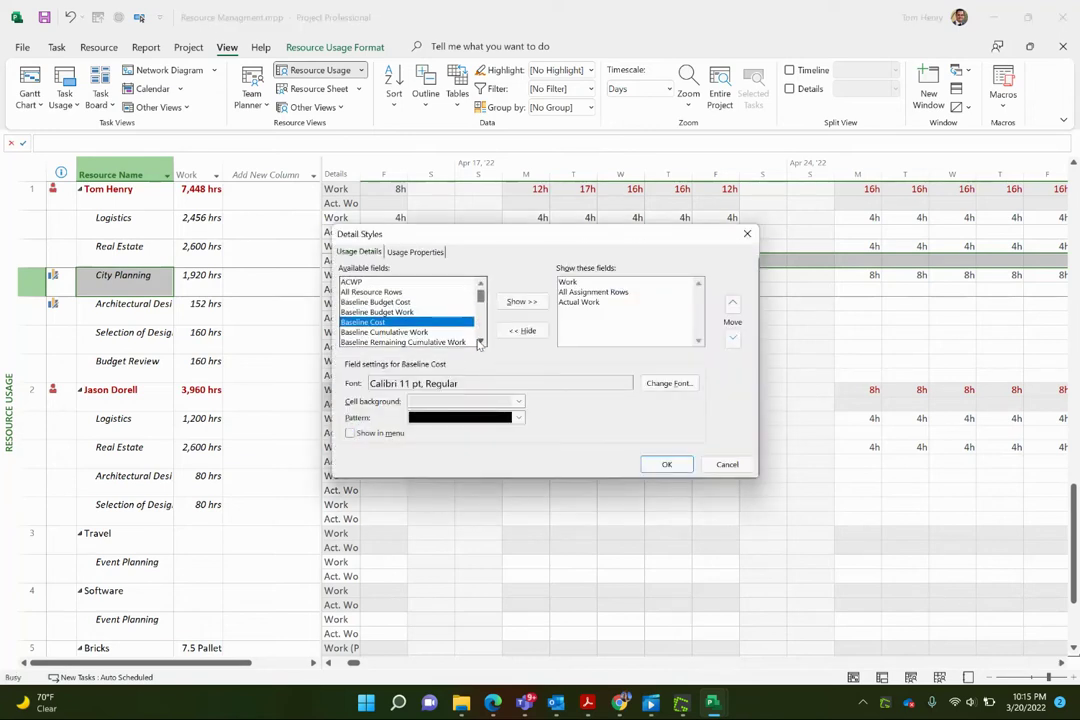
{"action": "left_click", "coordinate": [400, 337]}
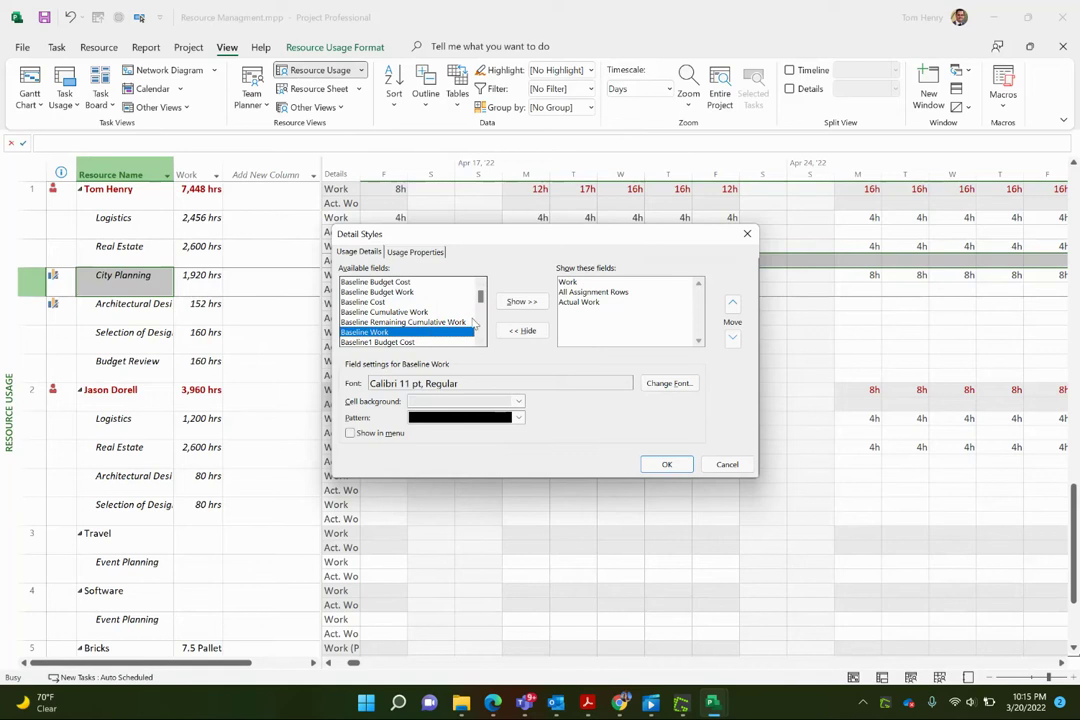
{"action": "left_click", "coordinate": [519, 302]}
{"action": "left_click", "coordinate": [667, 464]}
Enter 2 hours of actual work for the second resource's Real Estate assignment on Monday, April 18, 2022.
{"action": "scroll", "coordinate": [463, 424], "scroll_direction": "down", "scroll_amount": 10}
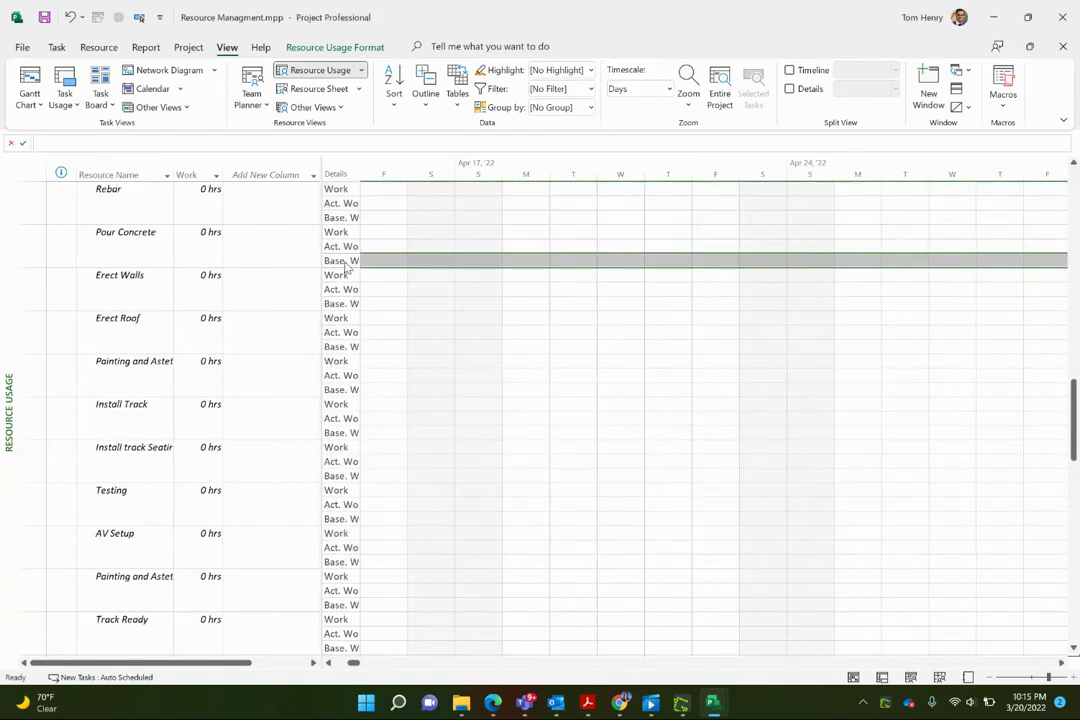
{"action": "scroll", "coordinate": [285, 194], "scroll_direction": "up", "scroll_amount": 10}
{"action": "scroll", "coordinate": [285, 194], "scroll_direction": "up", "scroll_amount": 5}
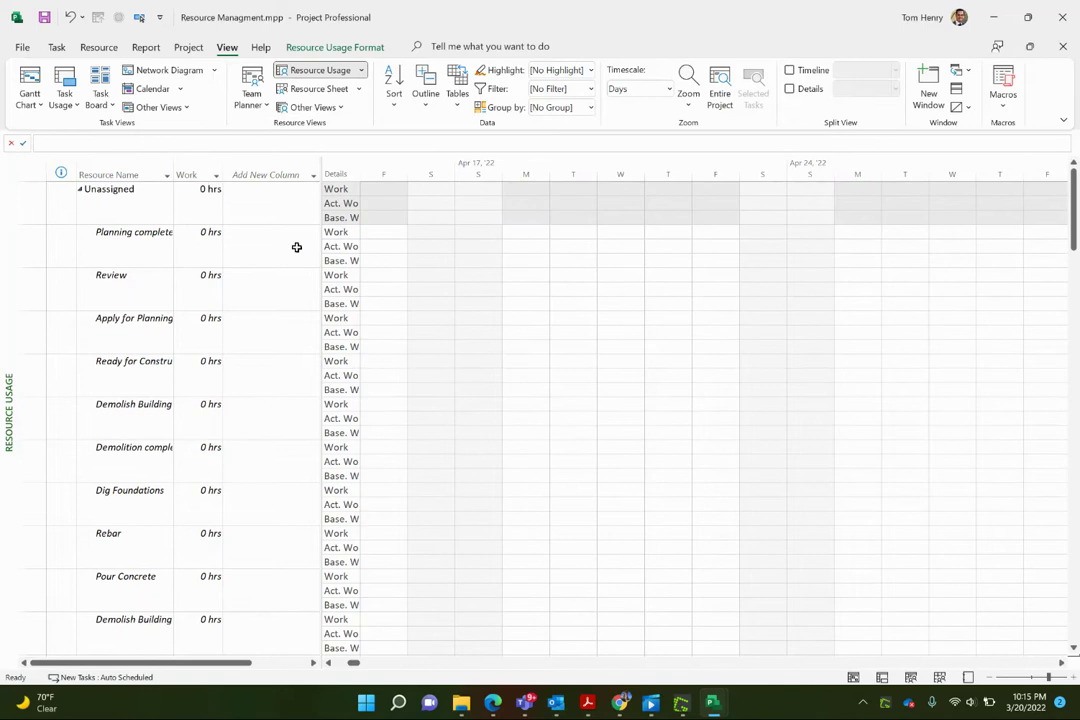
{"action": "left_click", "coordinate": [141, 250]}
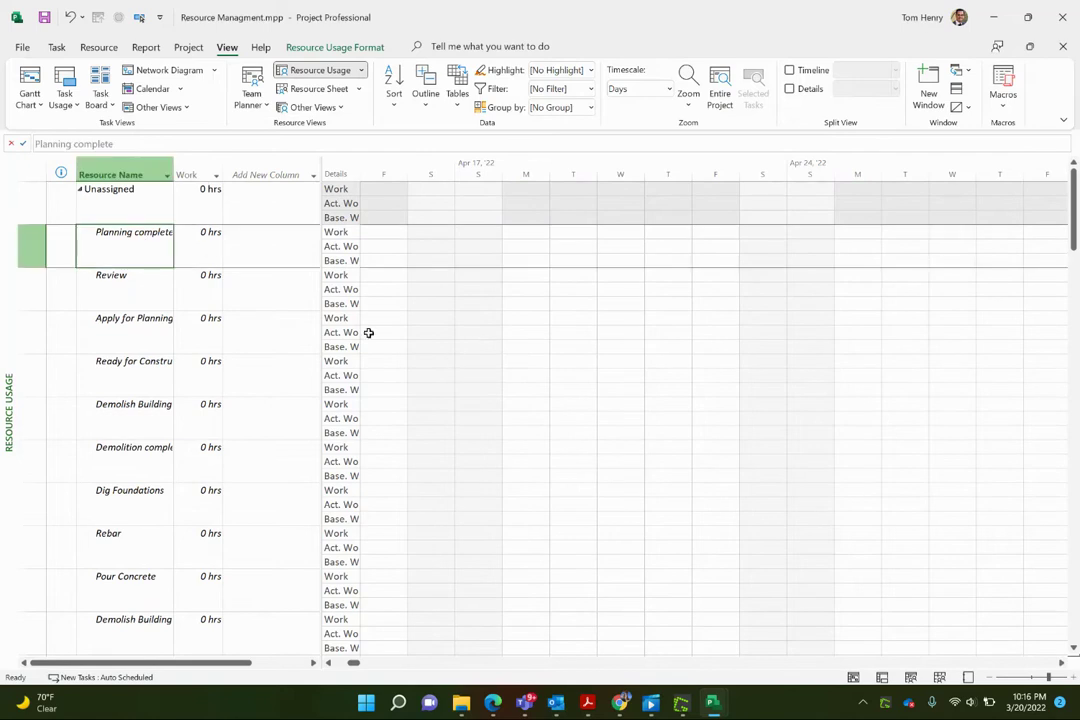
{"action": "left_click", "coordinate": [343, 403]}
{"action": "scroll", "coordinate": [301, 377], "scroll_direction": "down", "scroll_amount": 15}
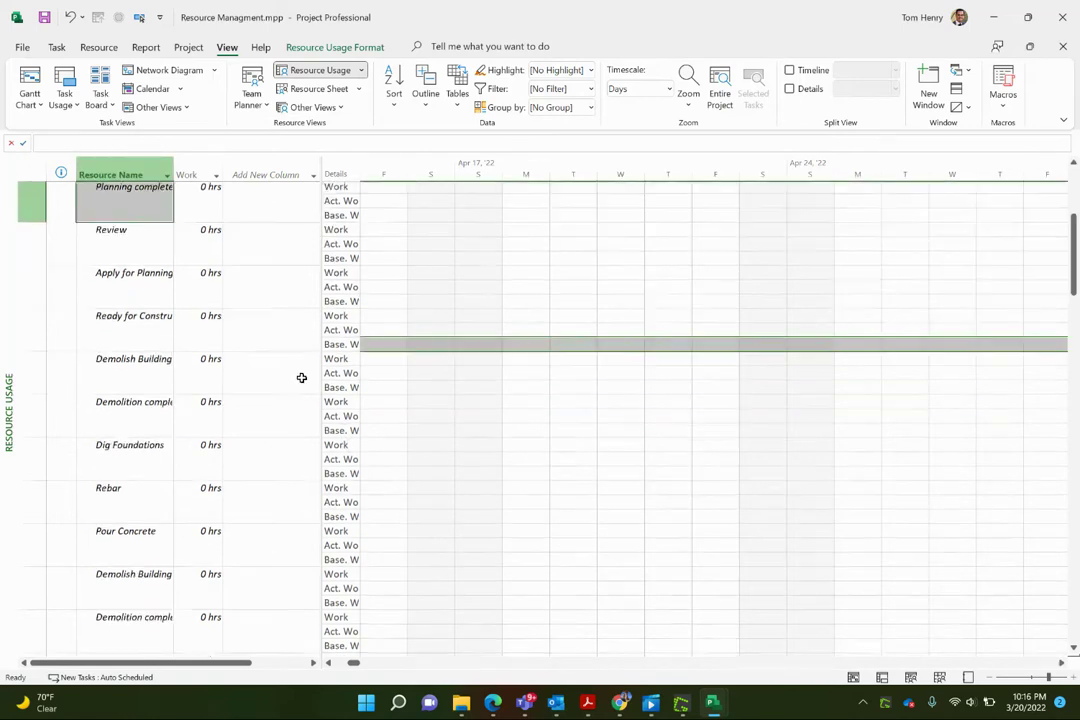
{"action": "left_click", "coordinate": [346, 346]}
{"action": "left_click", "coordinate": [545, 346]}
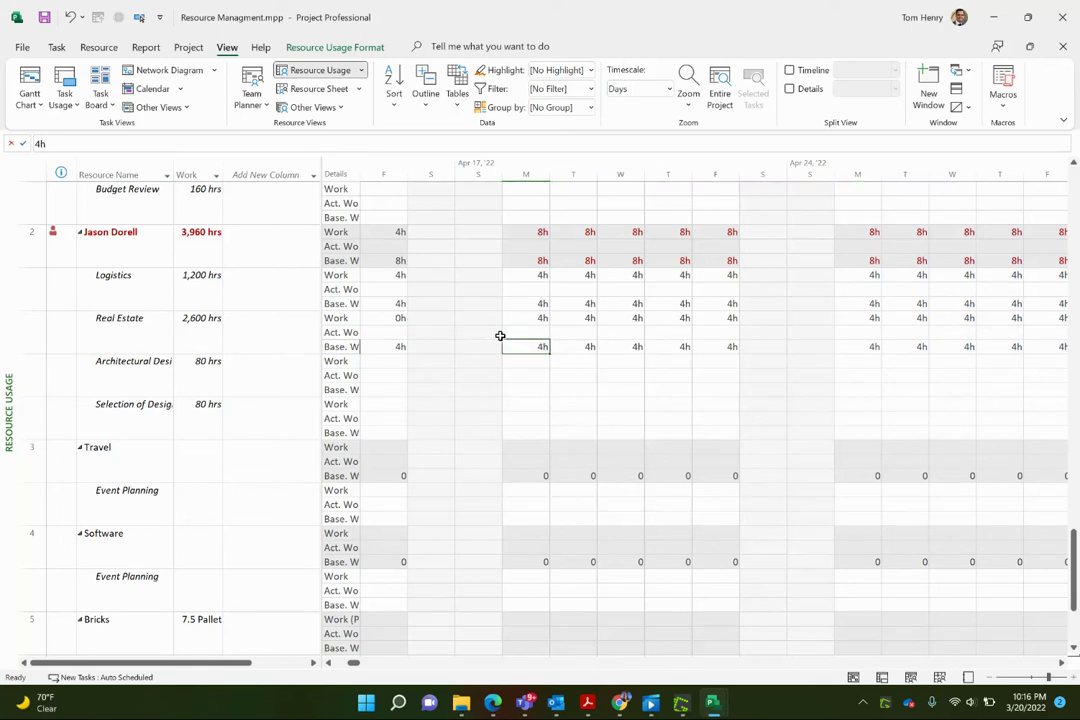
{"action": "left_click", "coordinate": [538, 320]}
{"action": "left_click", "coordinate": [540, 329]}
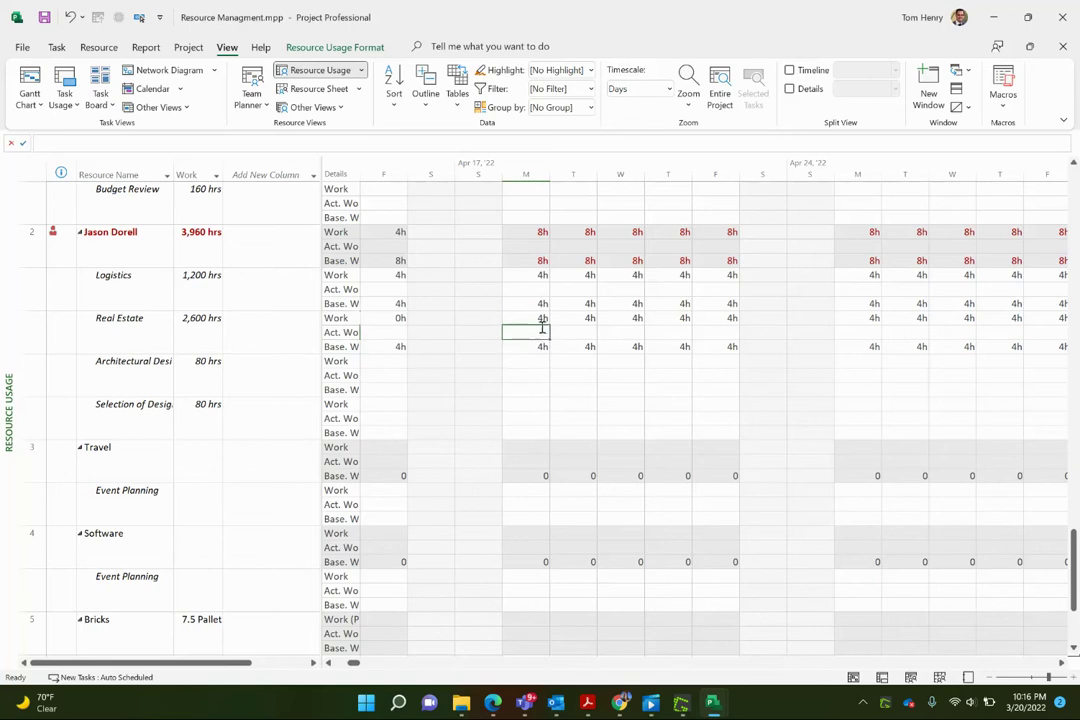
{"action": "type", "text": "2"}
{"action": "left_click", "coordinate": [625, 346]}
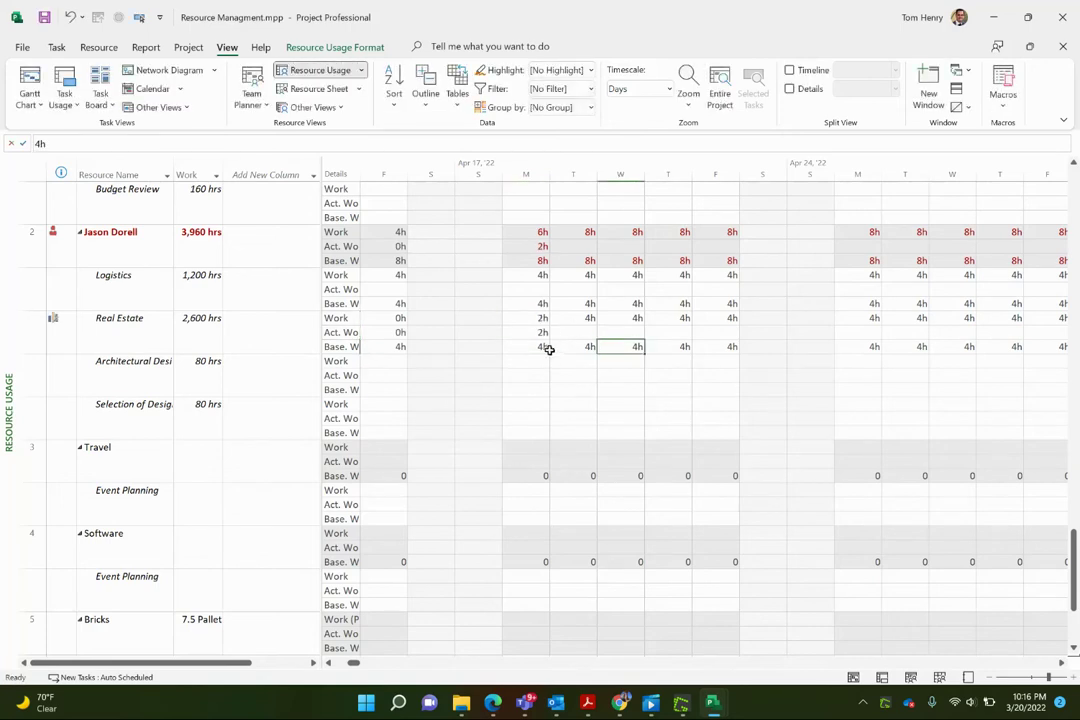